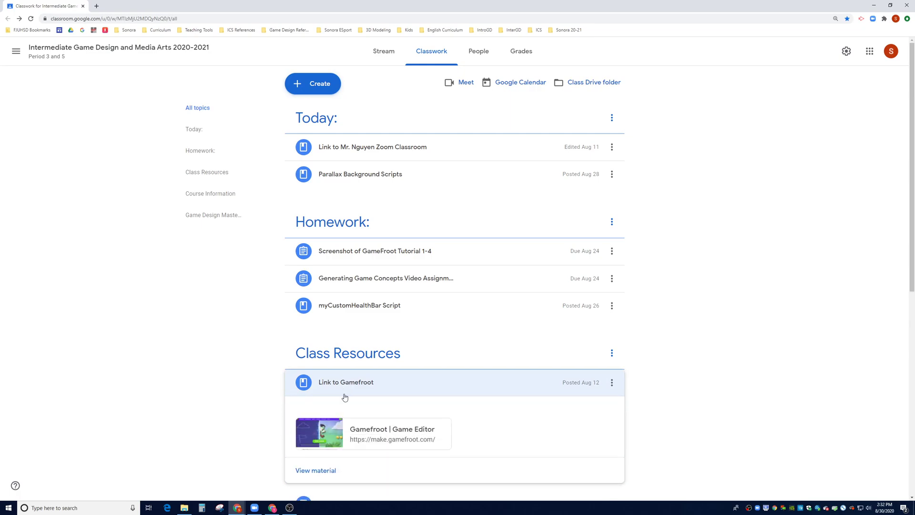
Open the Gamefroot editor from the class resource link and load the Tutorial Demo 3 game.
click(364, 436)
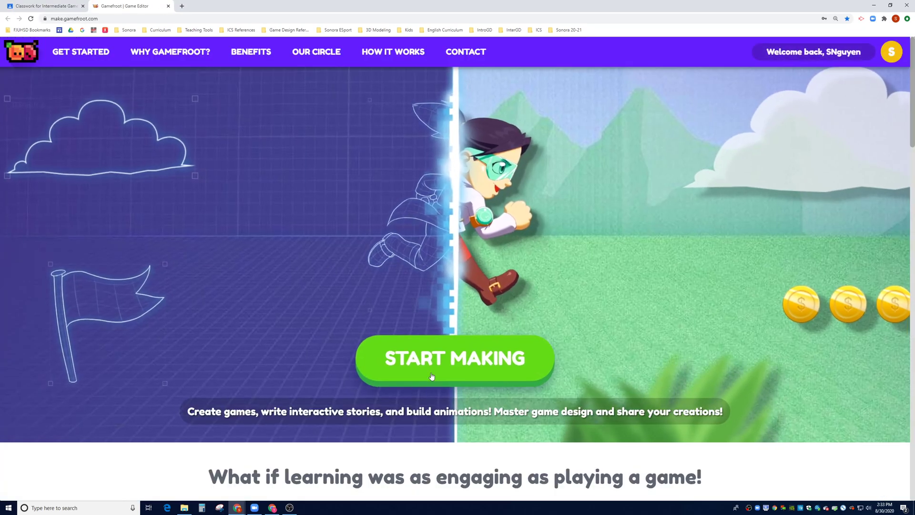
click(432, 361)
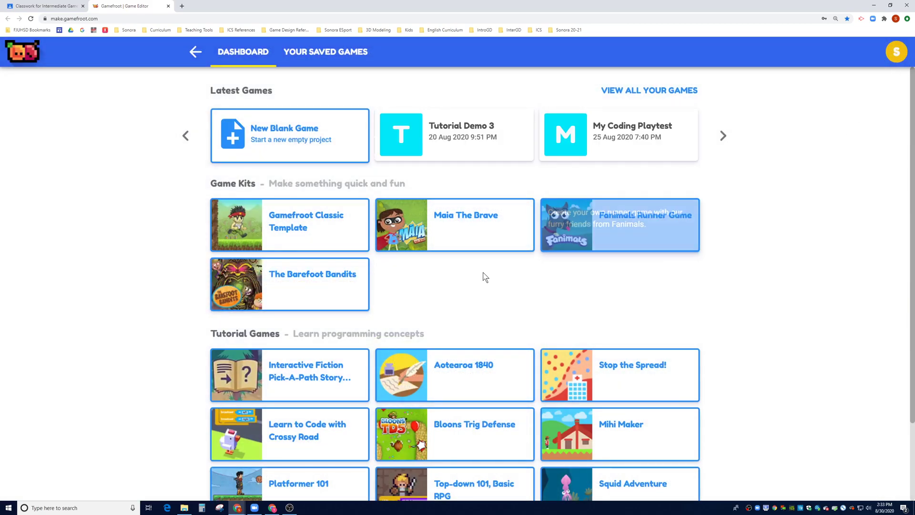
click(460, 136)
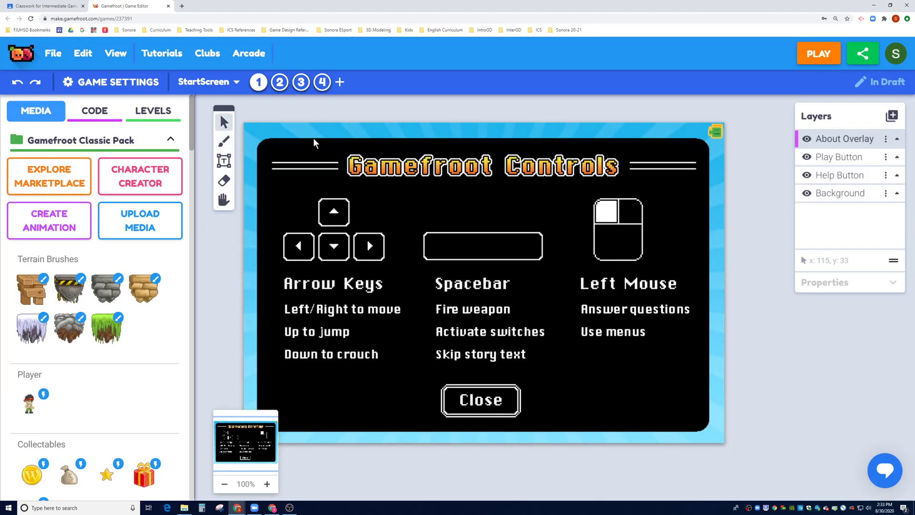
Open Level 2 and delete the green forest background behind the player's starting area.
click(280, 82)
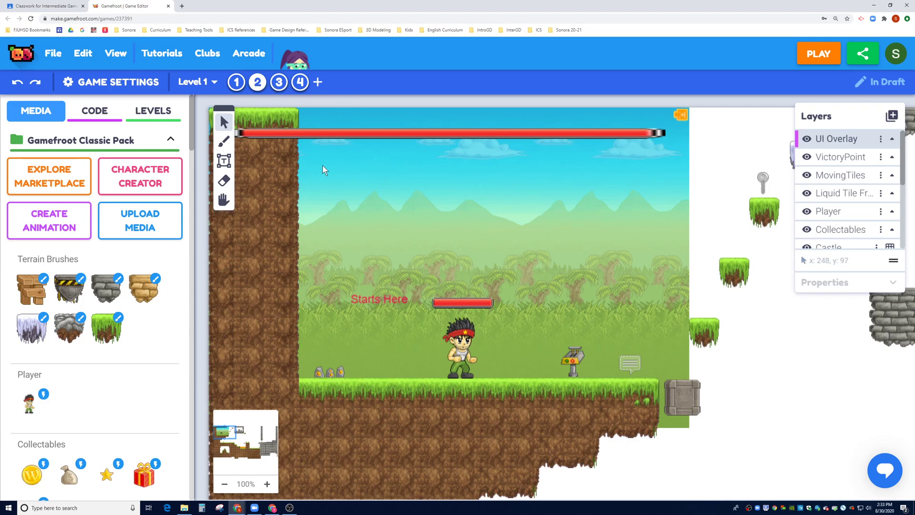
click(279, 83)
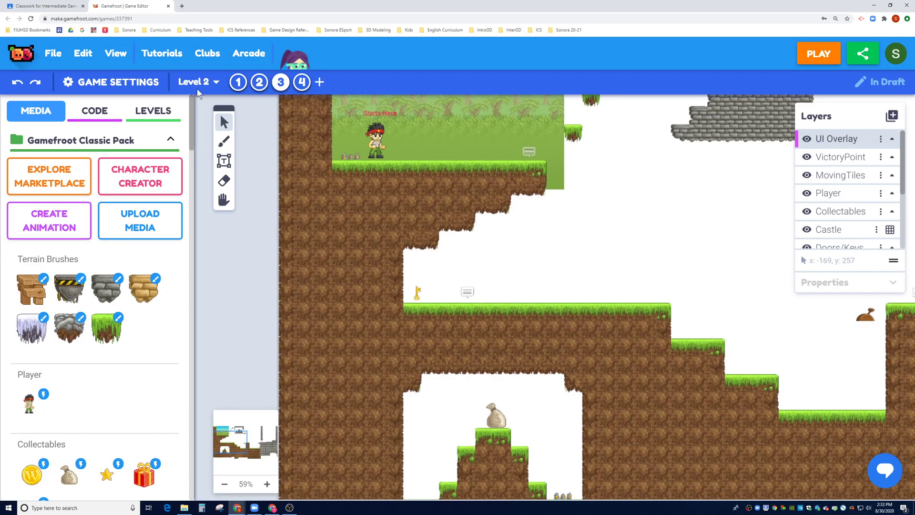
click(224, 200)
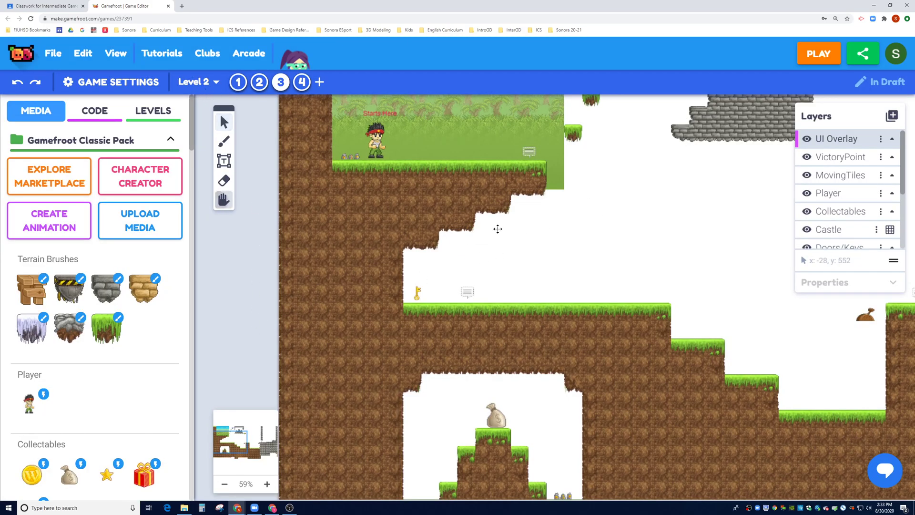
mouse_move(603, 213)
mouse_down()
mouse_move(605, 374)
mouse_move(539, 371)
mouse_up()
mouse_move(758, 370)
mouse_down()
mouse_move(540, 371)
mouse_move(775, 368)
mouse_move(712, 389)
mouse_up()
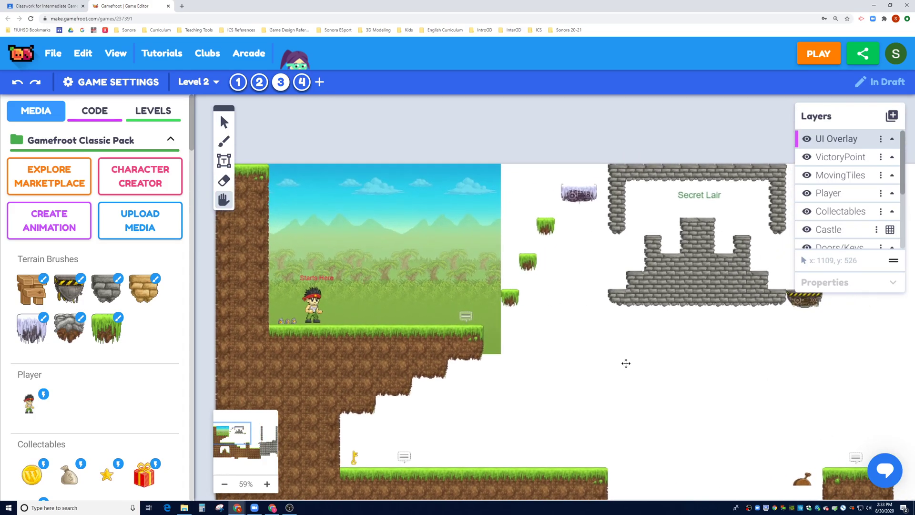
click(224, 122)
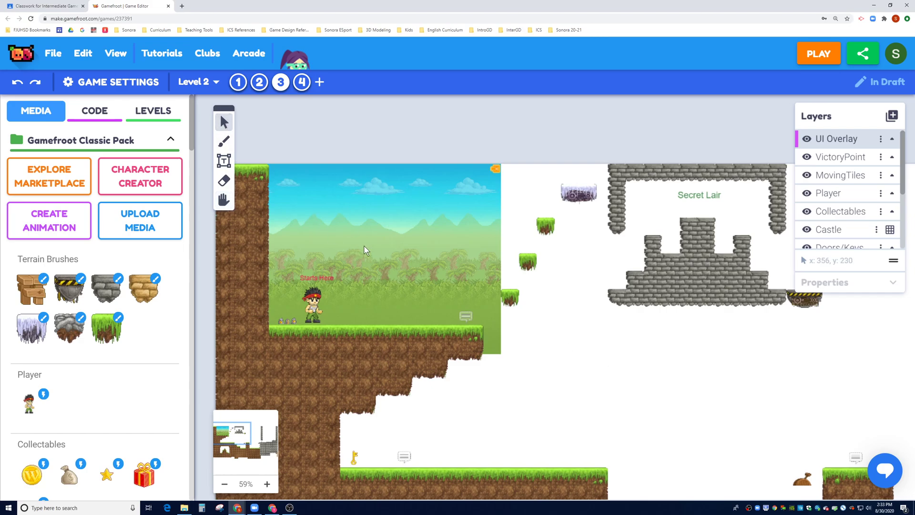
click(419, 246)
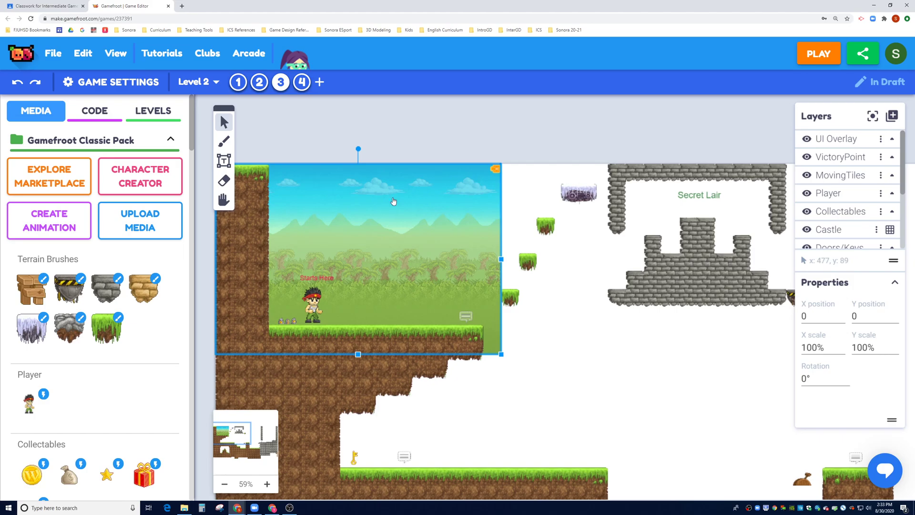
key(Delete)
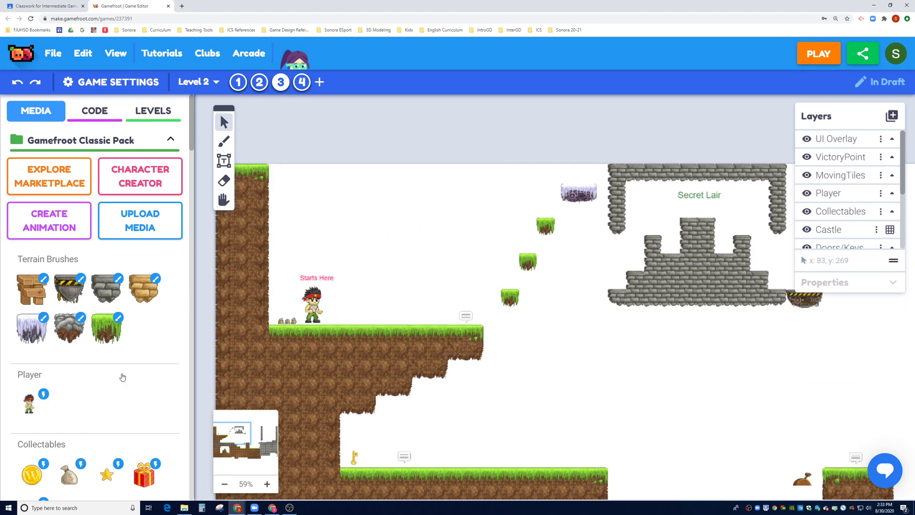
Place the Ice Background from the media library over the player's starting area.
scroll(123, 377, down, 20)
scroll(124, 375, down, 15)
scroll(124, 375, down, 8)
scroll(124, 375, up, 7)
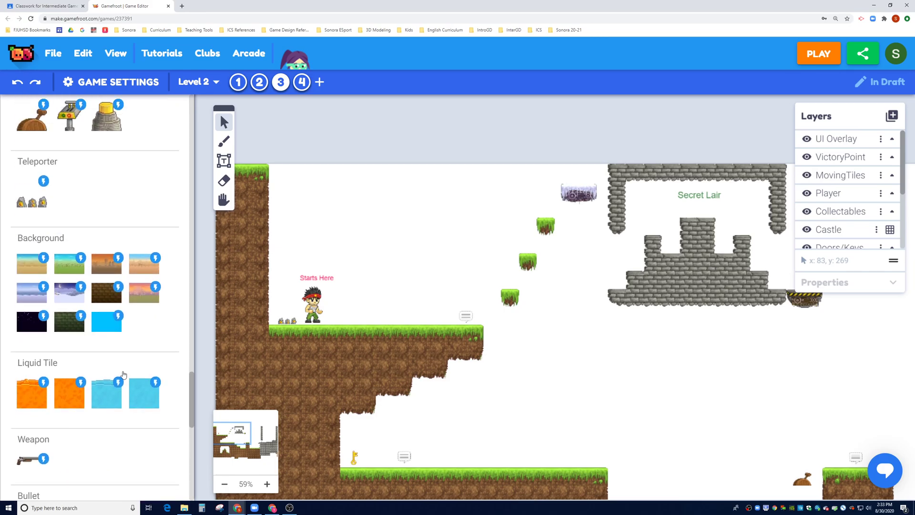
click(36, 297)
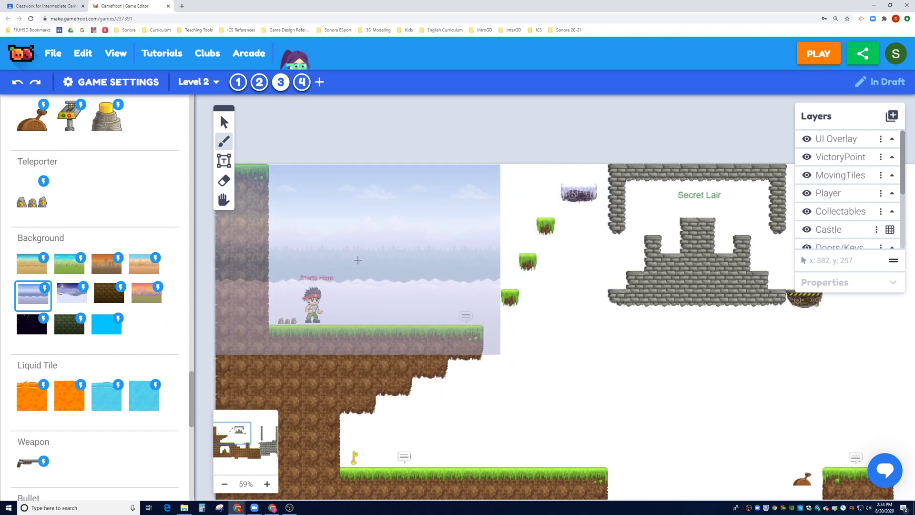
click(358, 259)
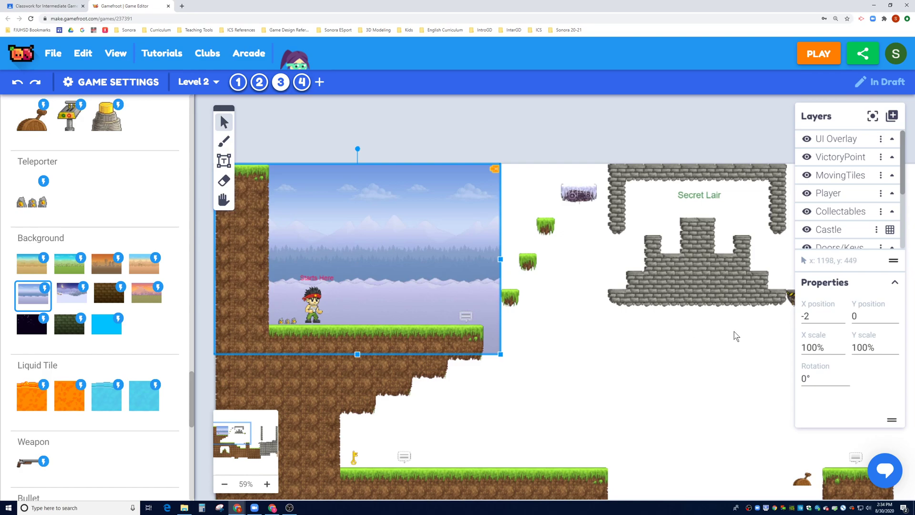
Set the ice background's position to X 0 and Y 0.
click(809, 315)
text(0)
key(Tab)
text(00)
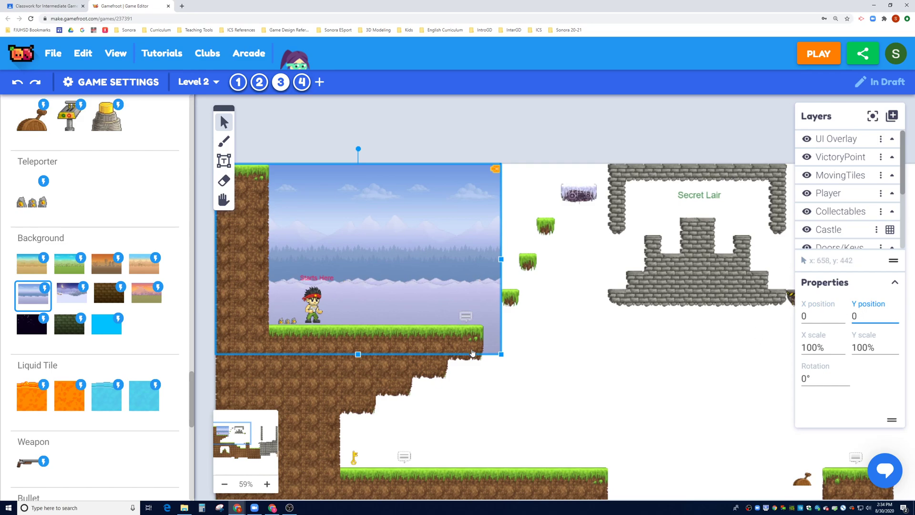
click(500, 392)
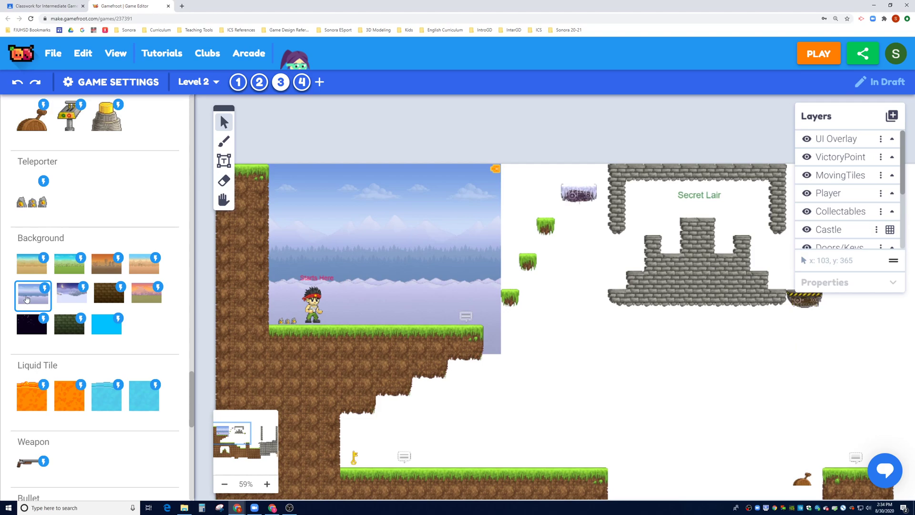
Place a second Ice Background directly beside the first one, behind the Secret Lair.
click(26, 299)
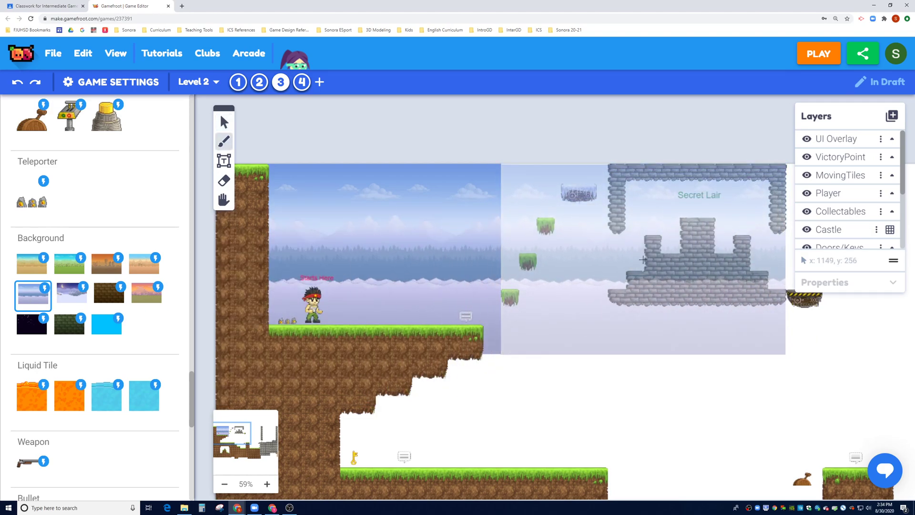
click(643, 259)
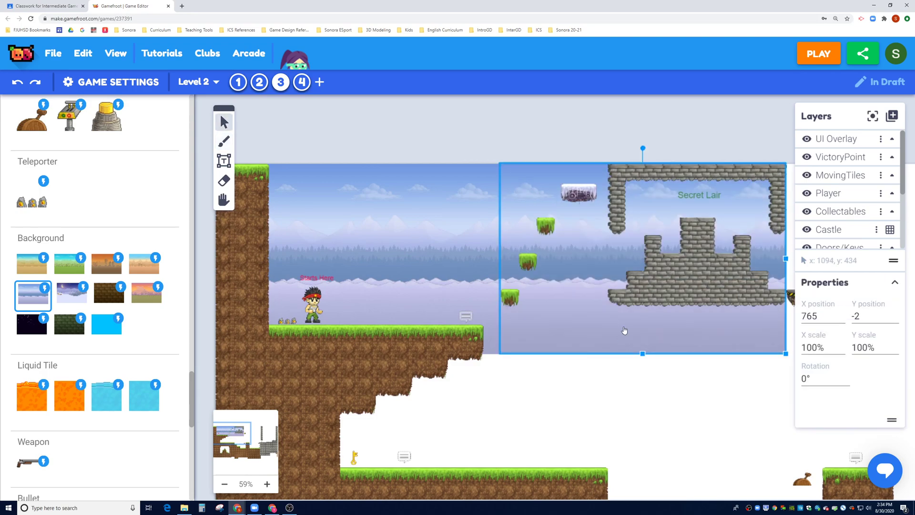
drag(625, 327, 623, 328)
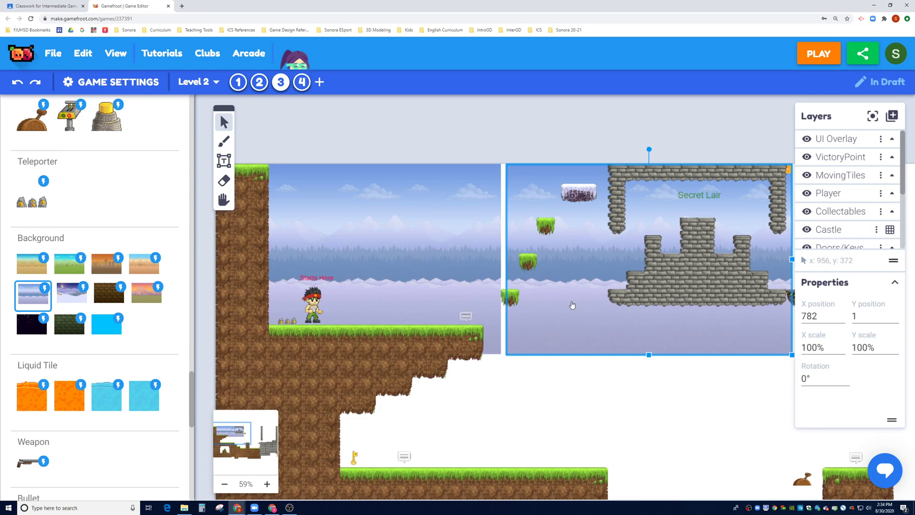
drag(573, 303, 568, 304)
Set the second ice background's position to X 768 and Y 0.
double_click(821, 316)
text(768)
double_click(857, 317)
text(0)
click(632, 380)
Move the second ice background away from the first, setting its position to X 800 and Y 0.
scroll(447, 275, up, 4)
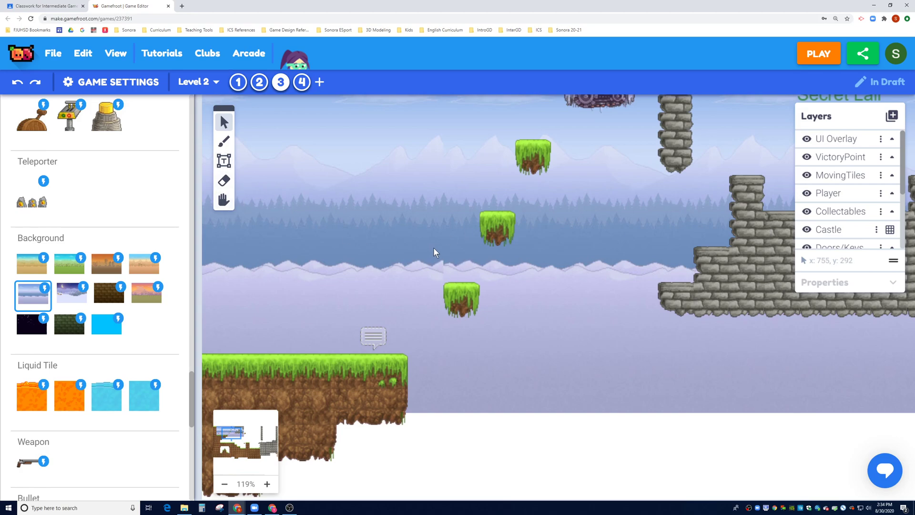
click(466, 237)
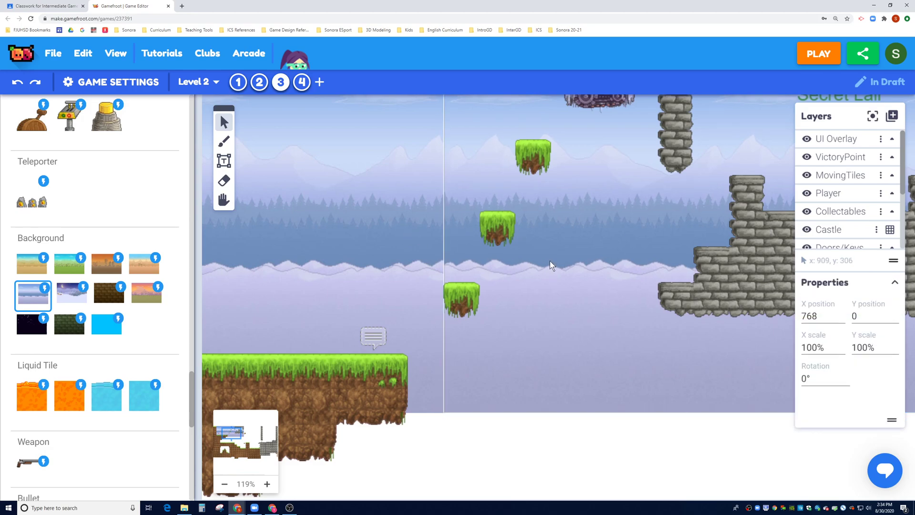
click(825, 317)
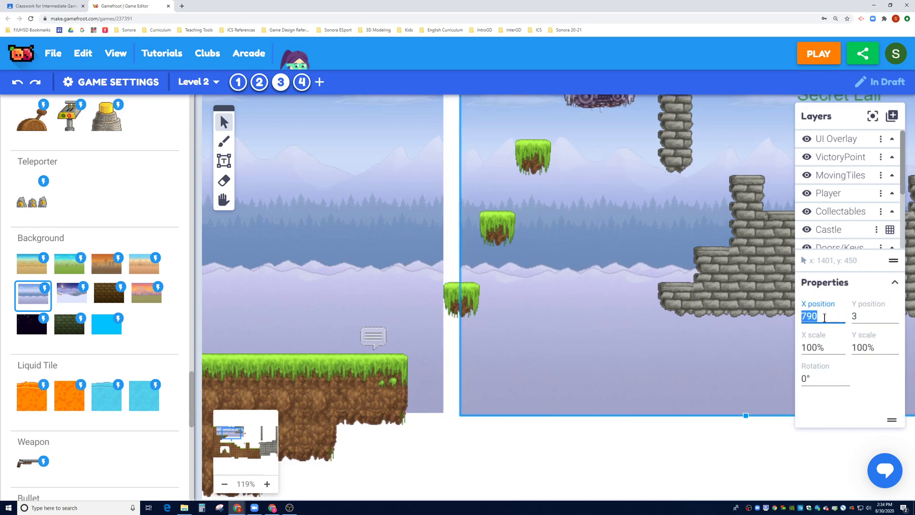
text(800)
key(Tab)
text(0)
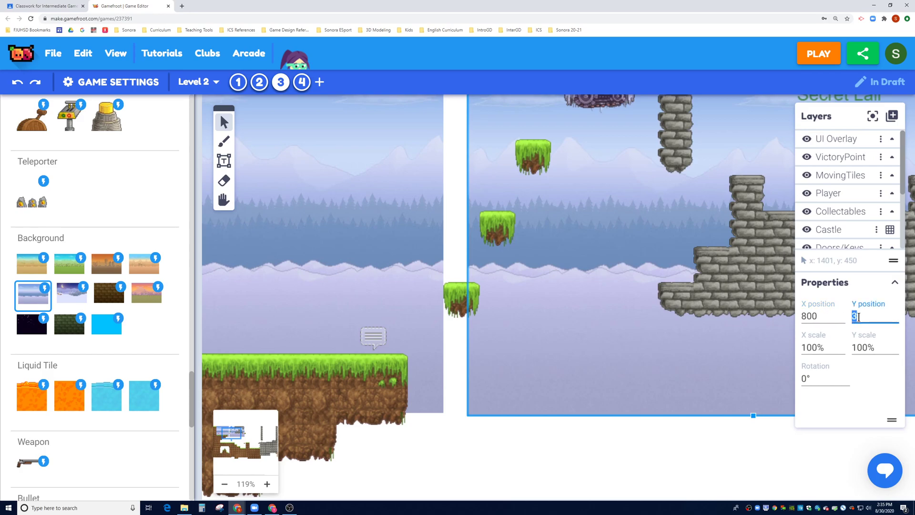
click(531, 417)
Remove the Background script from the ice background at the player's start.
click(225, 200)
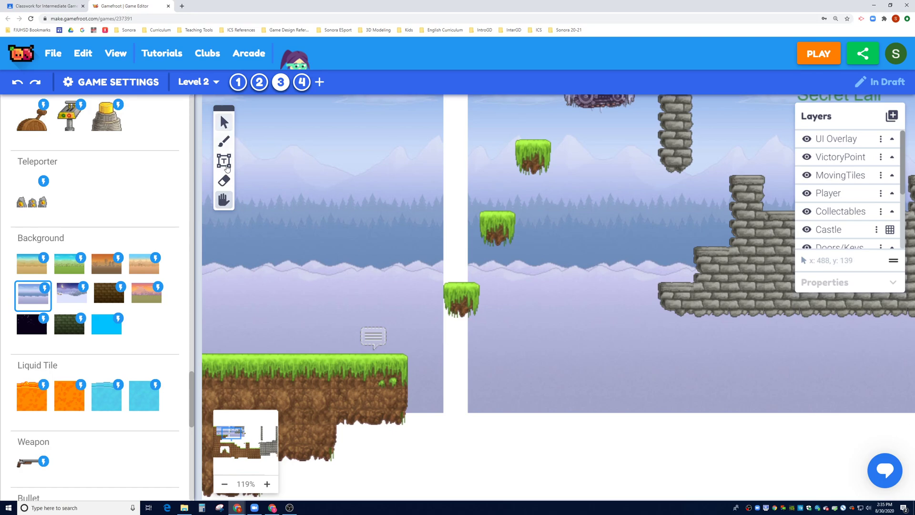
click(225, 484)
click(224, 483)
drag(491, 419, 450, 457)
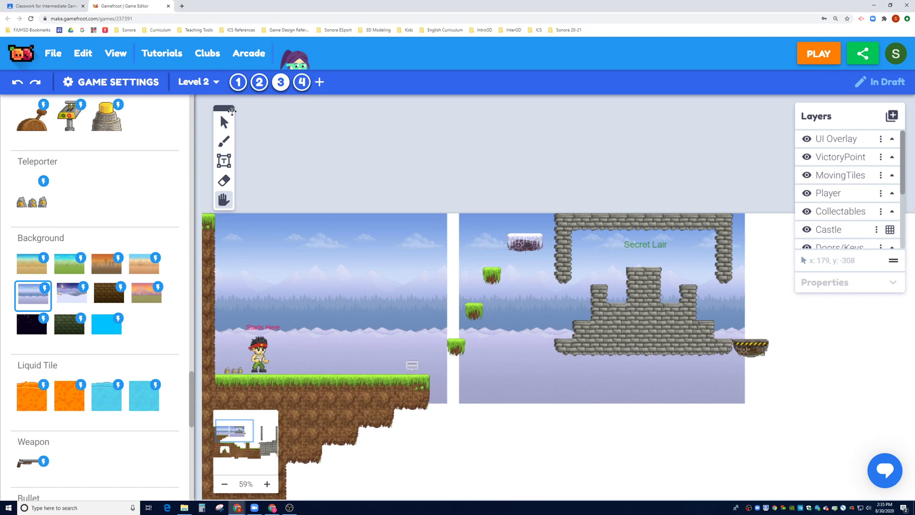
click(232, 118)
click(381, 247)
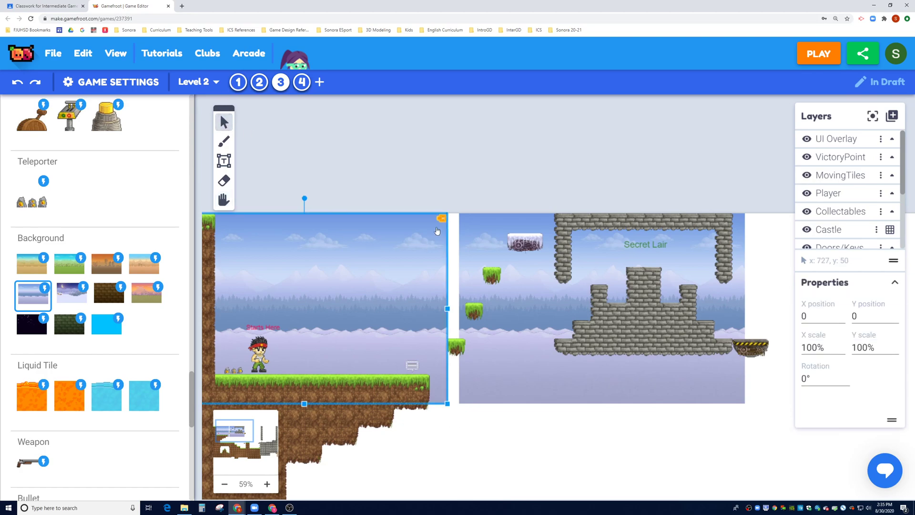
click(441, 219)
mouse_move(569, 237)
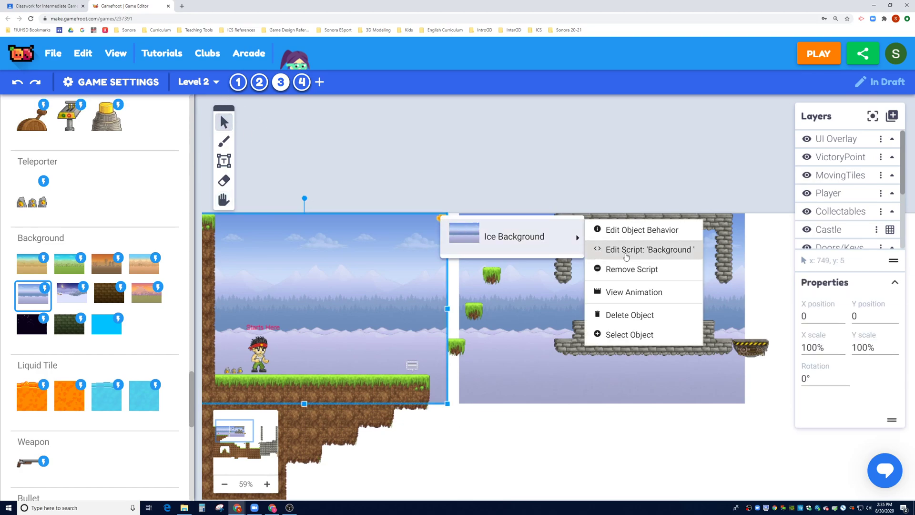
click(644, 270)
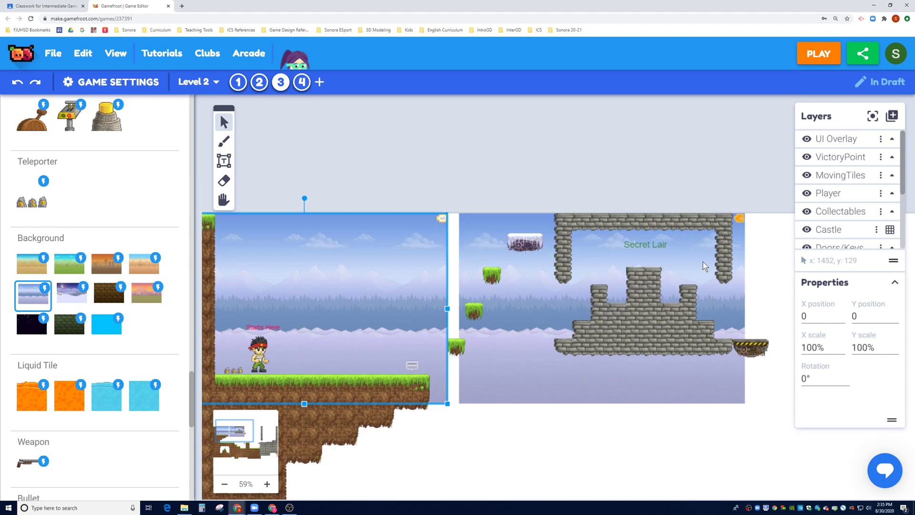
Remove the Background script from the second ice background behind the Secret Lair.
click(732, 241)
click(739, 219)
mouse_move(801, 245)
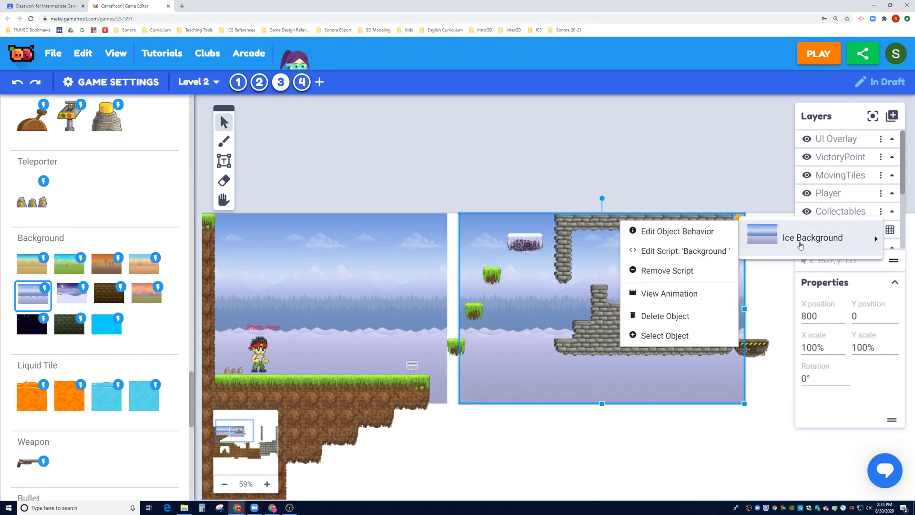
click(674, 267)
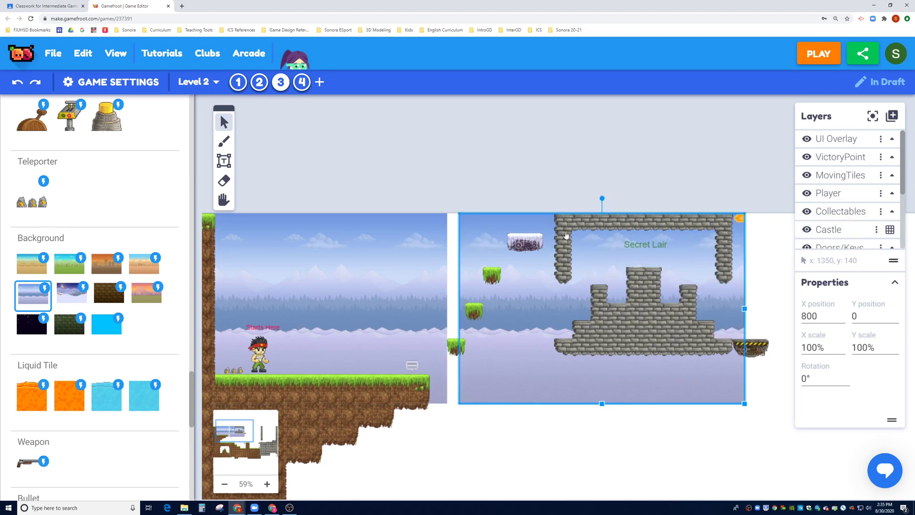
Playtest the game from the start screen to check which level loads first, and close the preview.
click(804, 50)
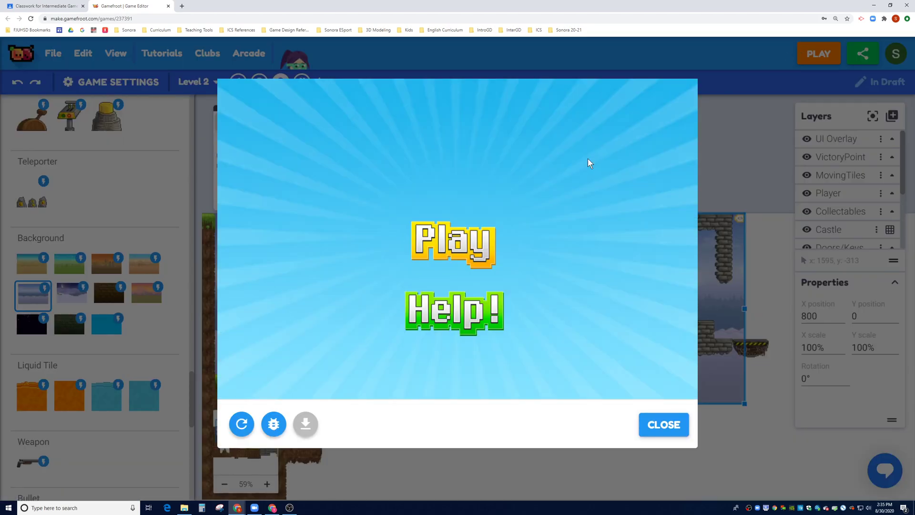
click(471, 256)
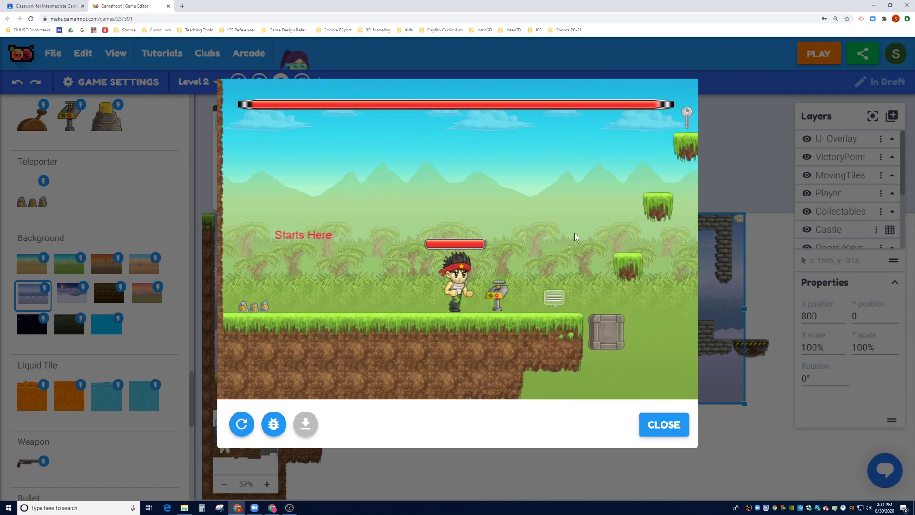
click(661, 423)
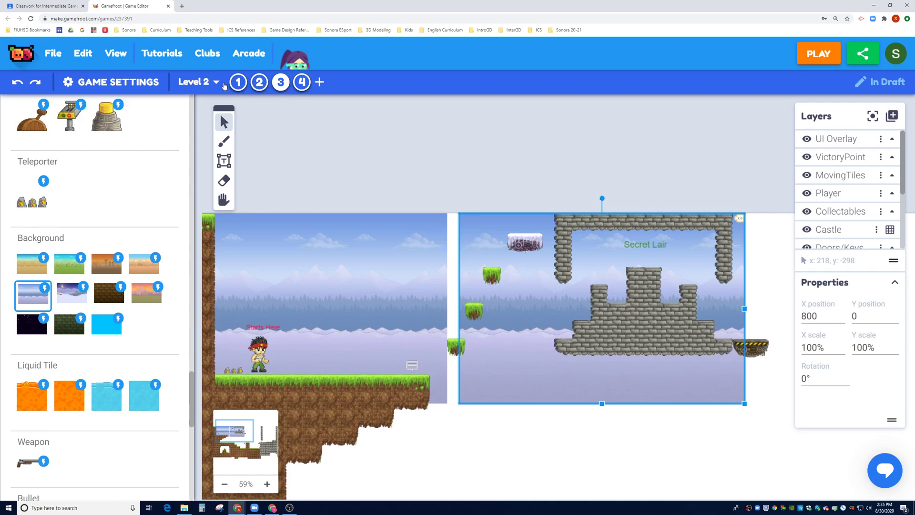
Move Level 2 ahead of Level 1 in the game's level order.
click(210, 82)
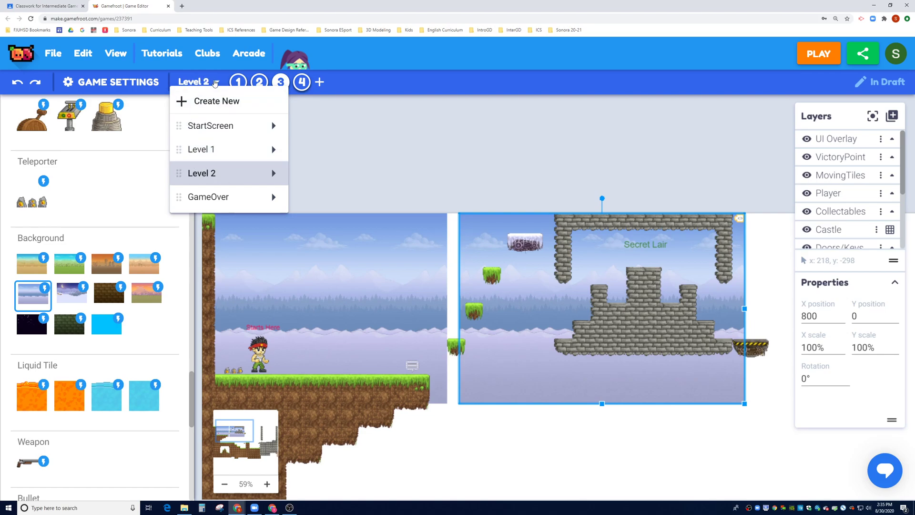
drag(178, 171, 179, 149)
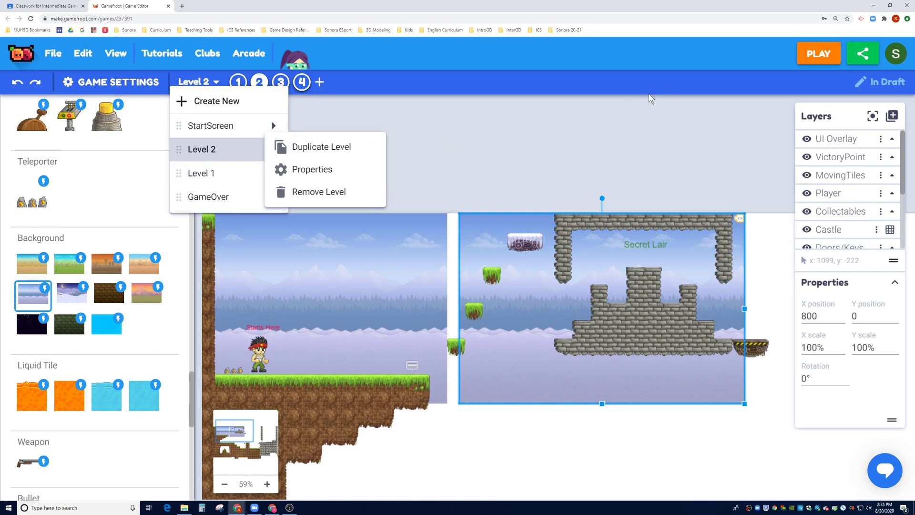
click(479, 144)
Playtest the game from the start screen, running and jumping through Level 2 across both ice backgrounds, and close the preview.
click(804, 54)
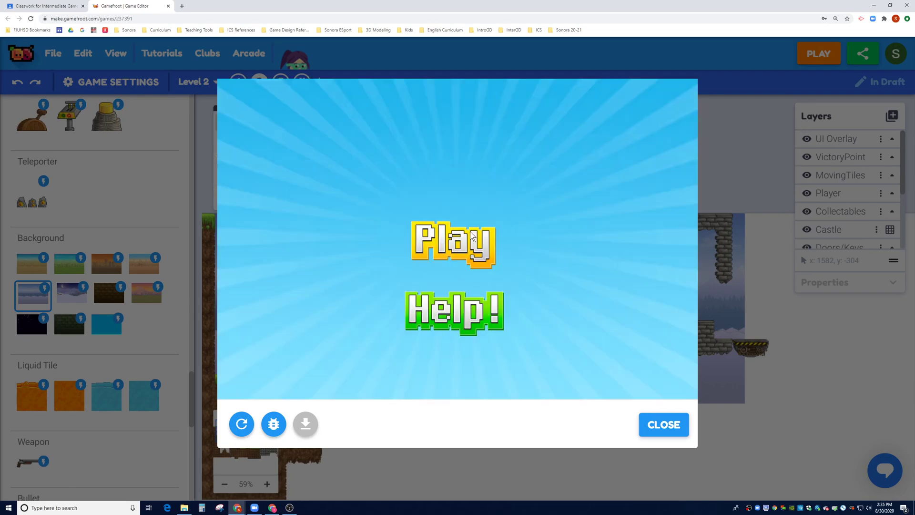
click(470, 242)
key(Right)
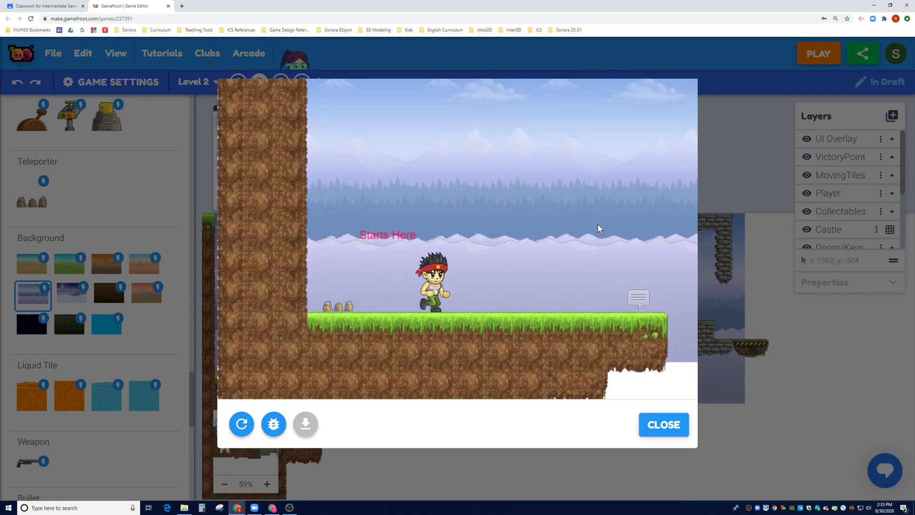
key(Up)
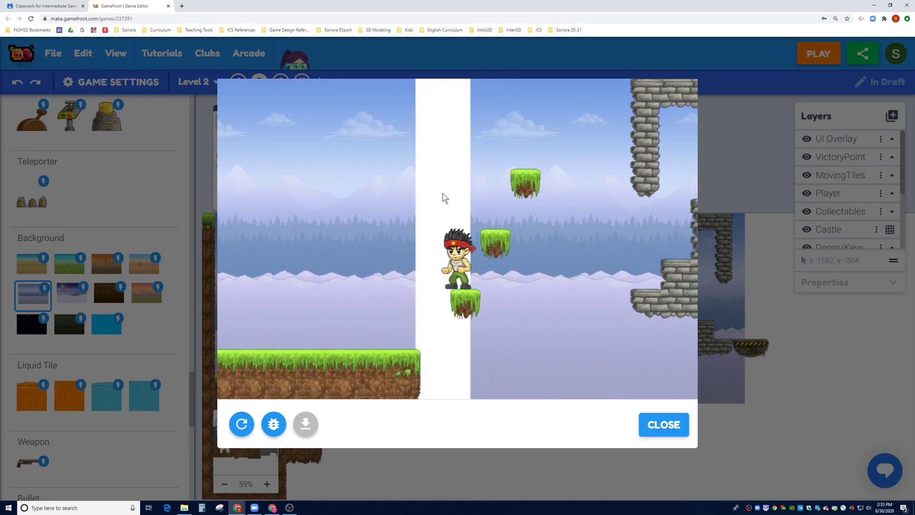
key(Right)
key(Up)
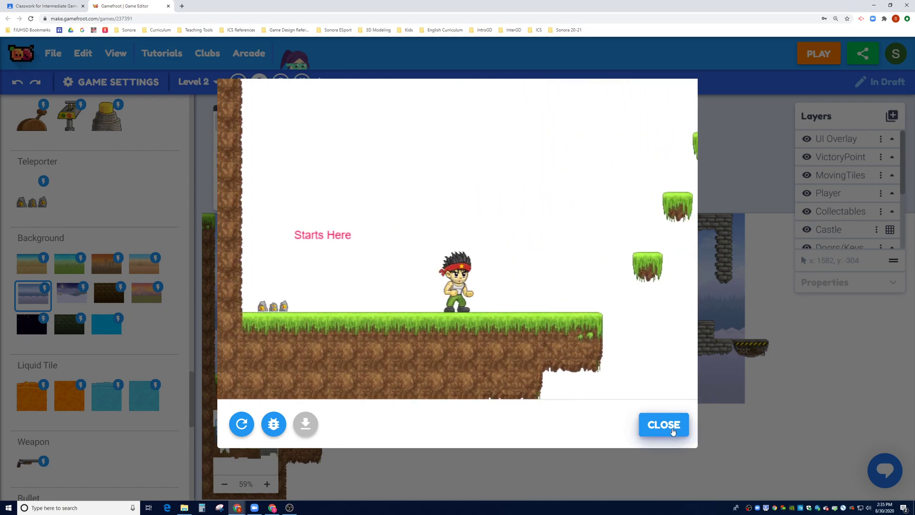
click(670, 429)
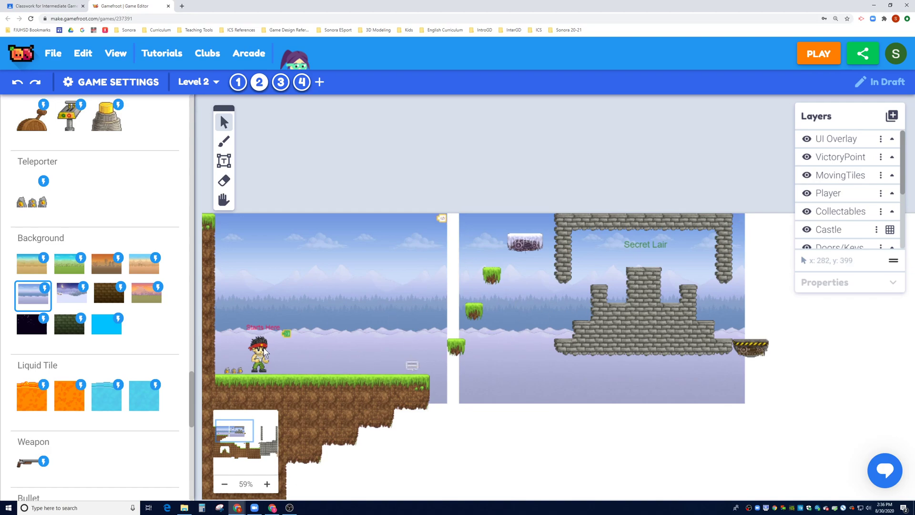
Move the player across the floating platform and castle walls, and place it on the grass just past the Starts Here label.
drag(270, 363, 457, 323)
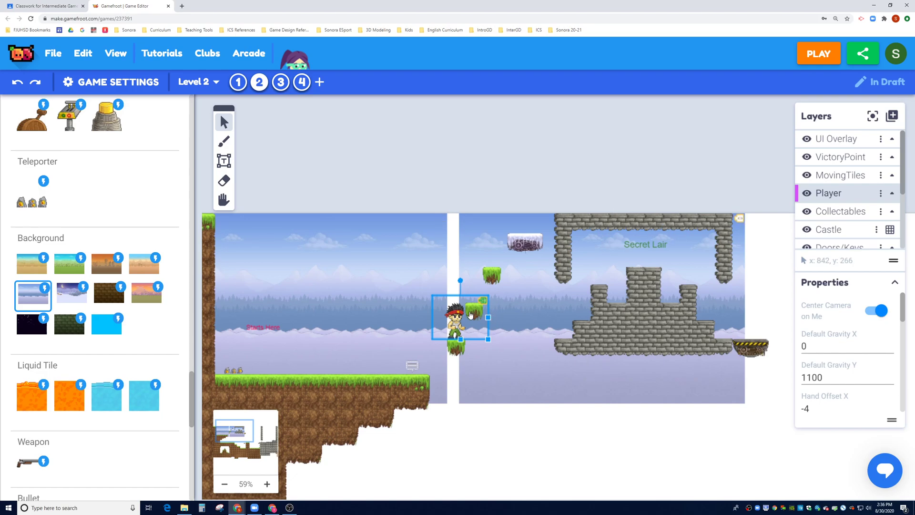
drag(458, 316, 603, 266)
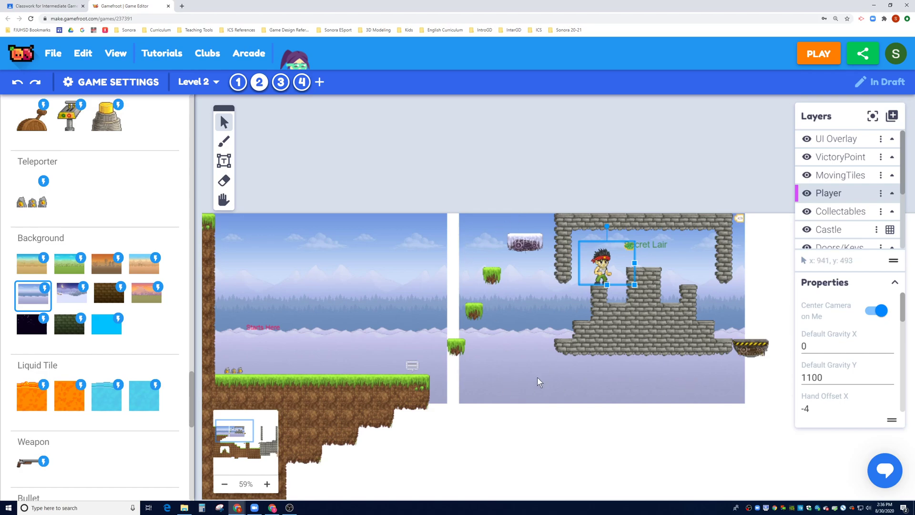
drag(607, 280, 696, 277)
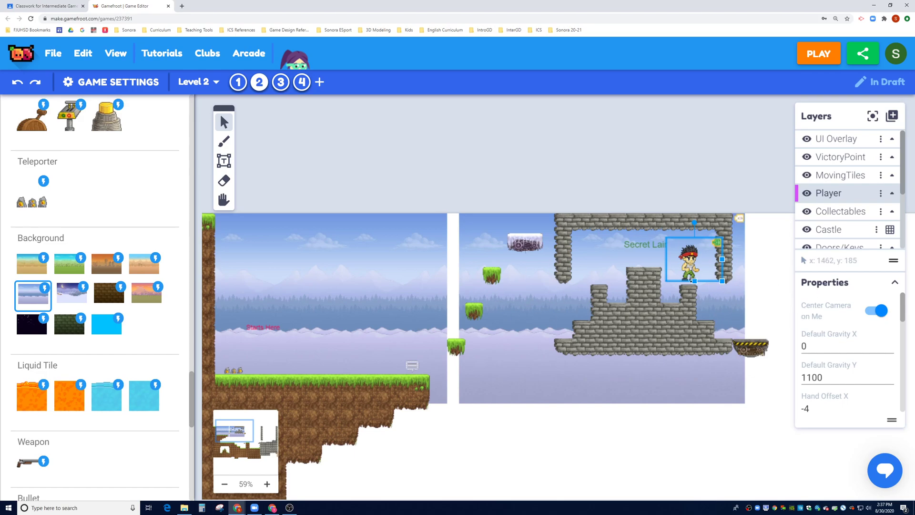
drag(691, 271, 564, 334)
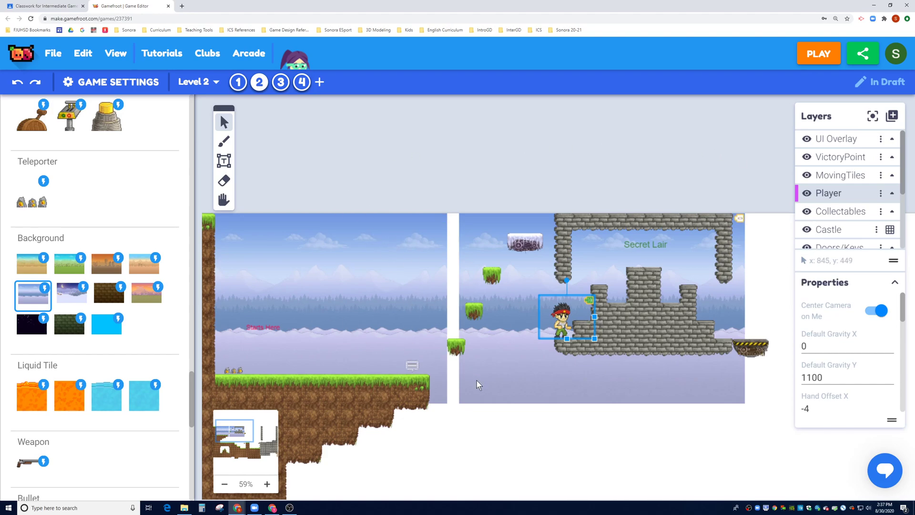
drag(565, 318, 324, 355)
click(466, 434)
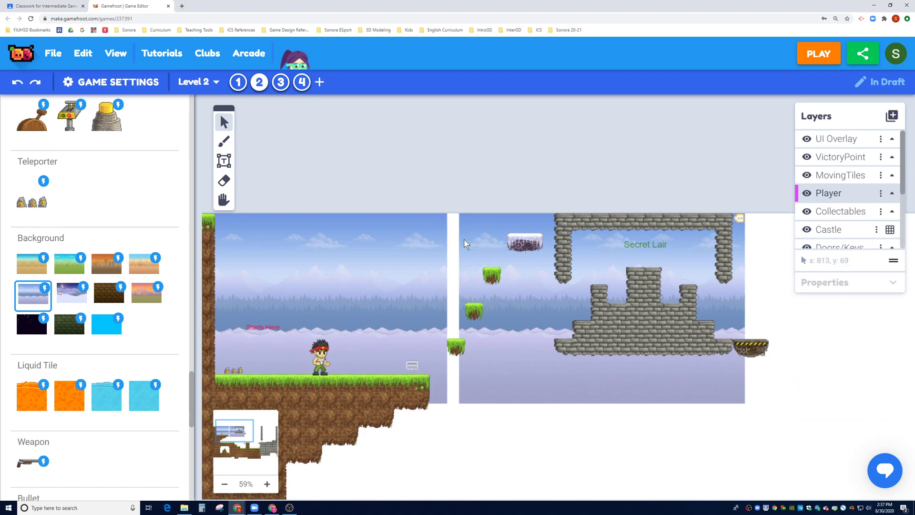
Create a new code script for the game.
drag(189, 388, 187, 112)
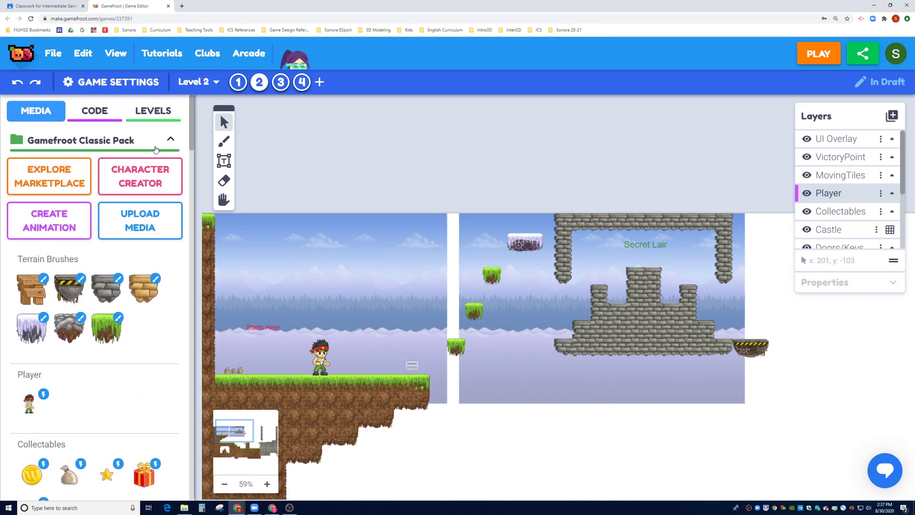
click(95, 114)
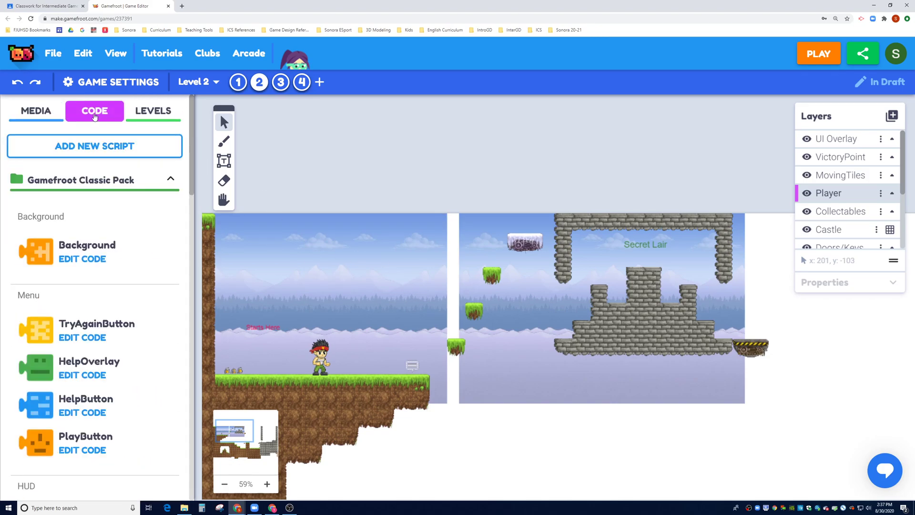
click(99, 148)
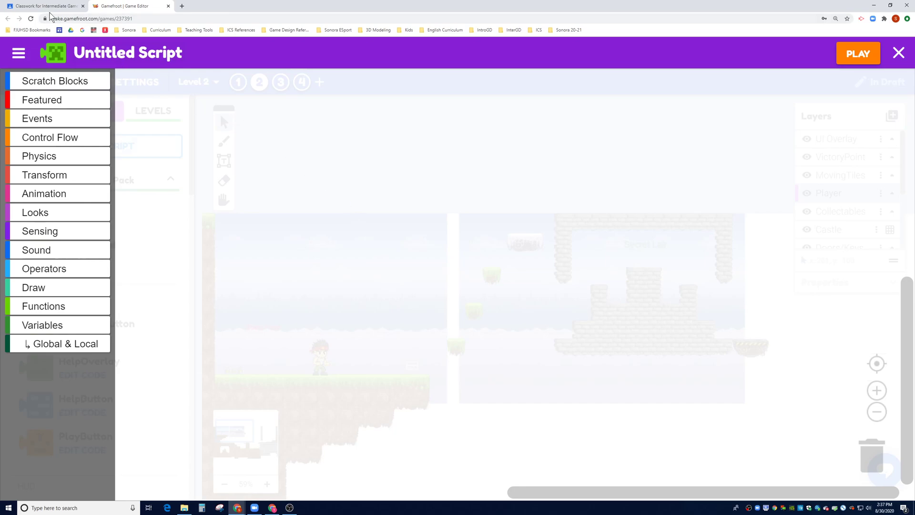
Switch to Google Classroom, open the Parallax Background Script document from the Parallax Background Scripts material, and copy its entire text.
click(48, 6)
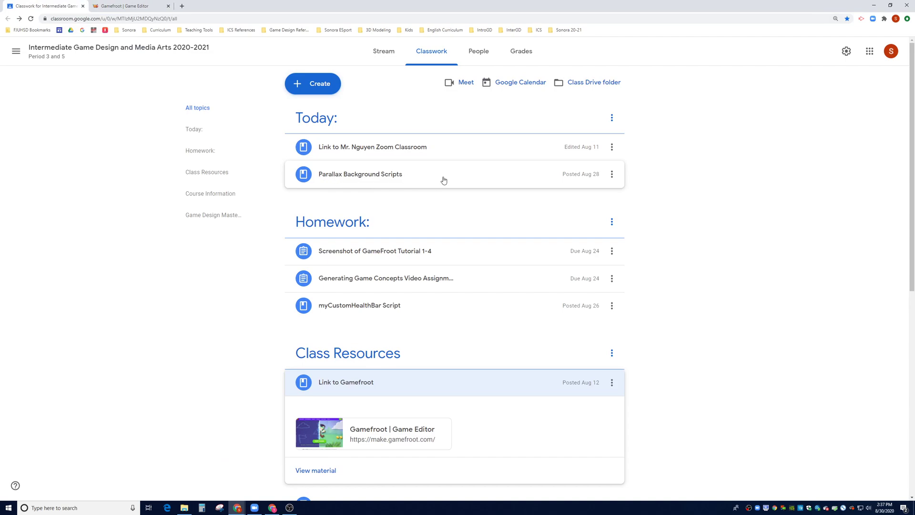
click(349, 181)
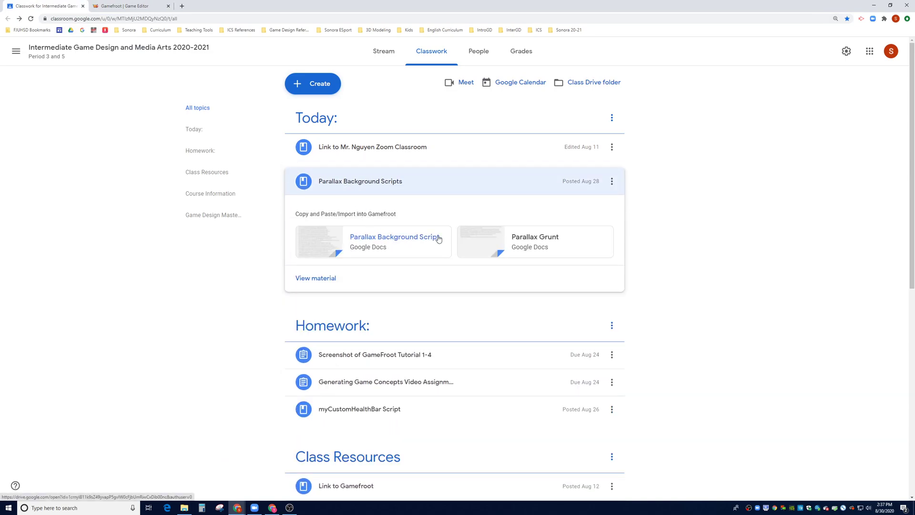
click(389, 240)
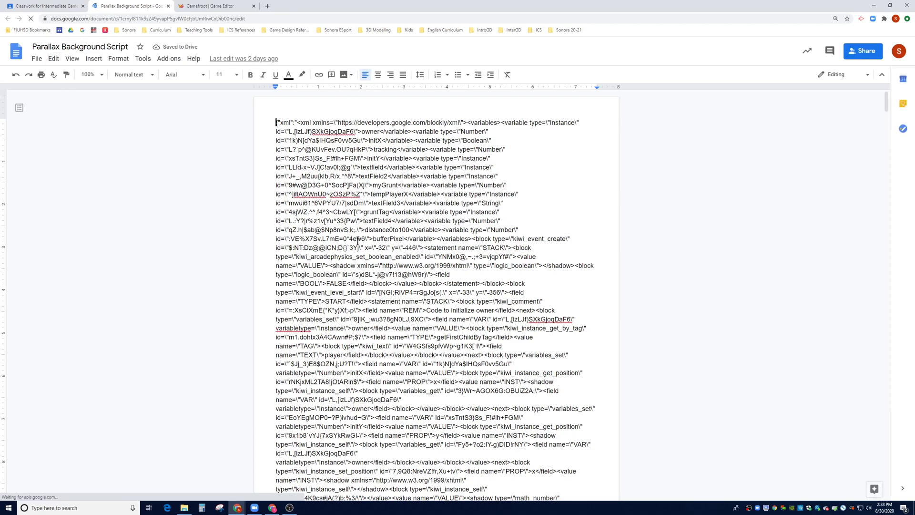
key(ctrl+a)
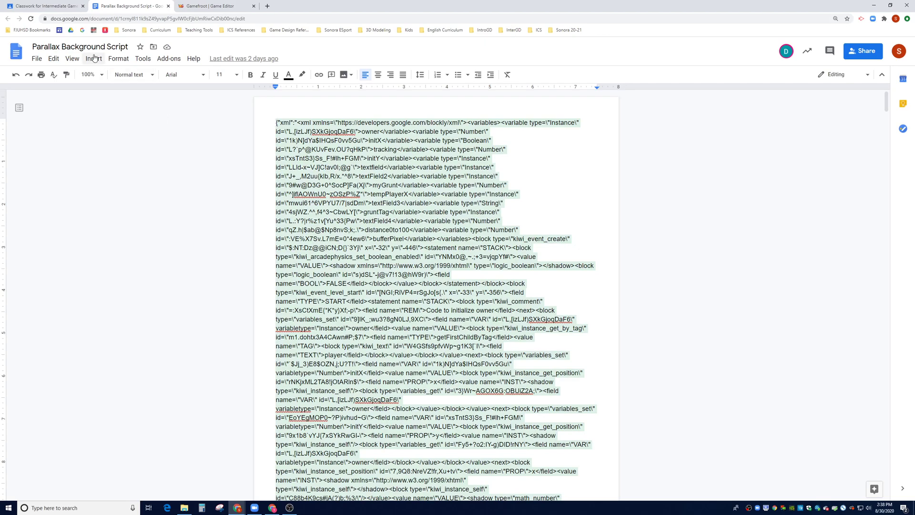
triple_click(418, 194)
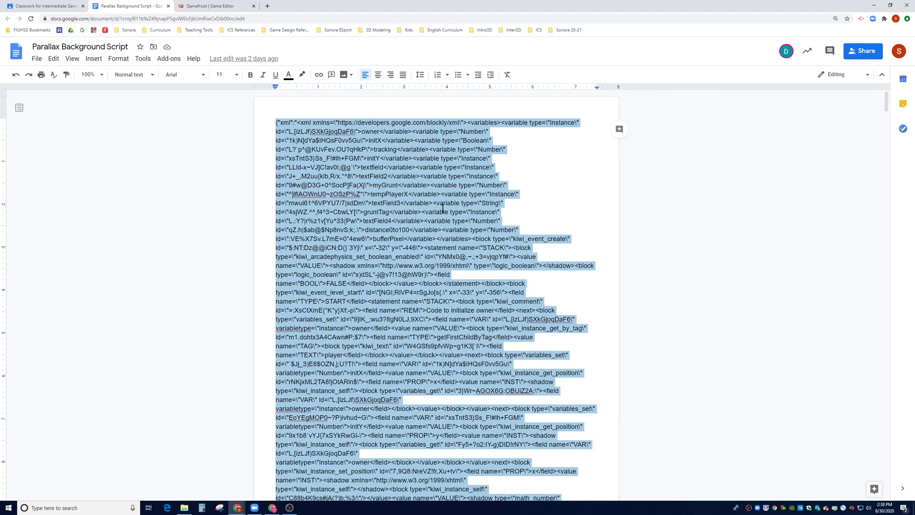
right_click(443, 208)
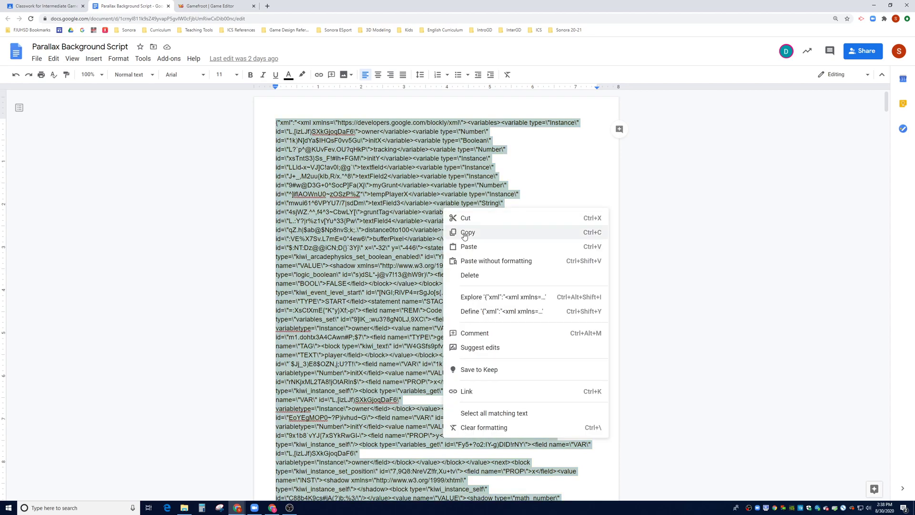
click(577, 228)
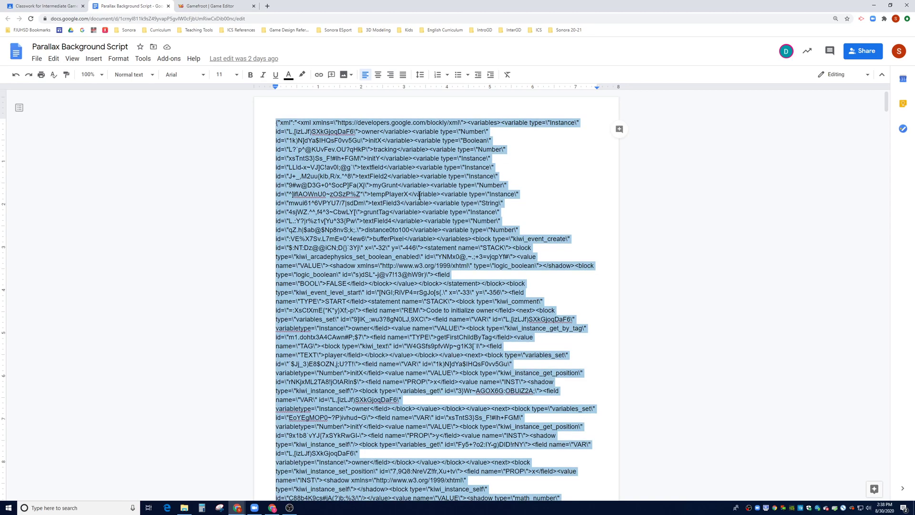
Switch back to Gamefroot and import the copied parallax background code into the untitled script.
click(213, 8)
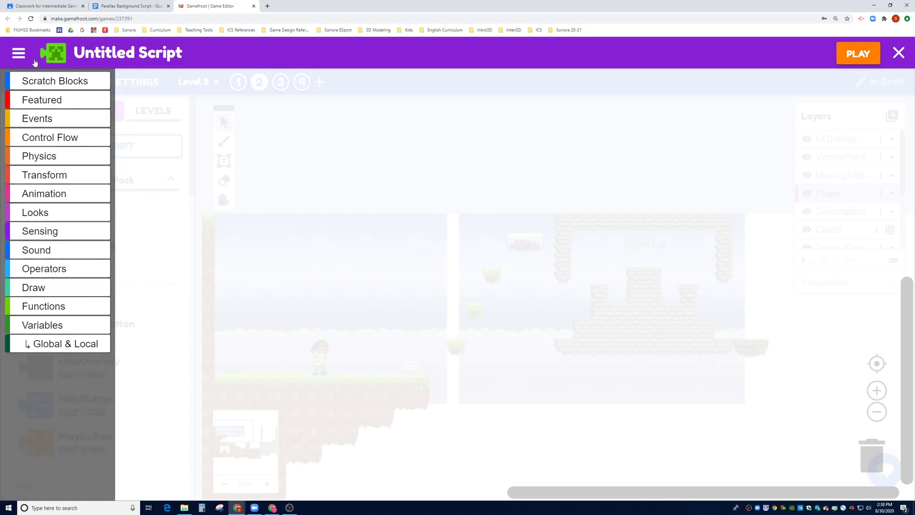
click(19, 53)
click(50, 104)
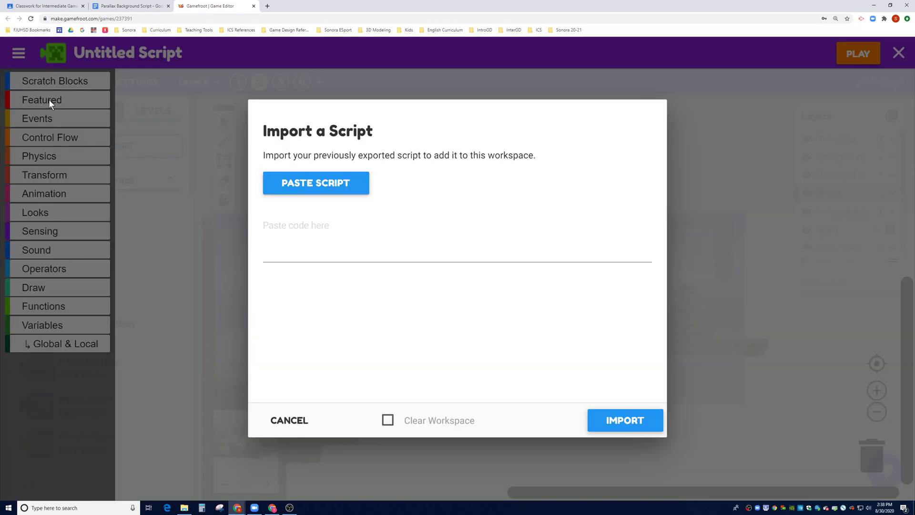
click(296, 228)
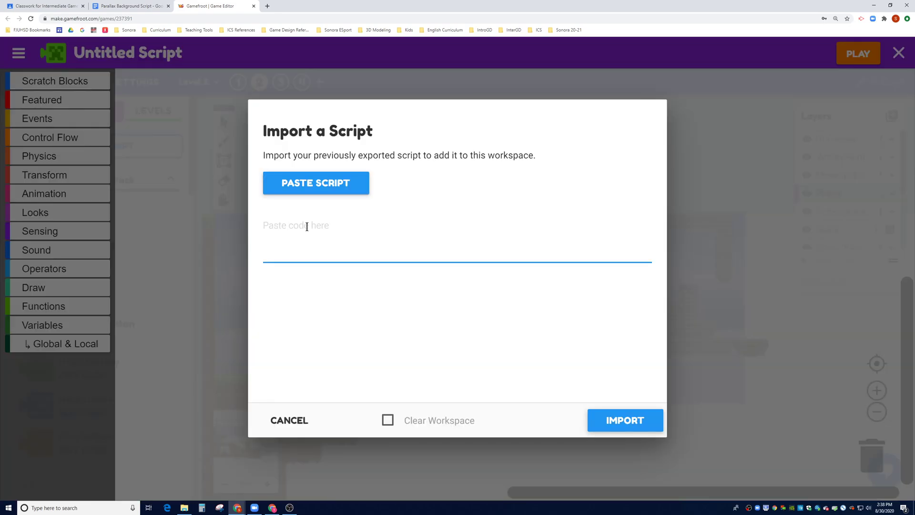
key(ctrl+v)
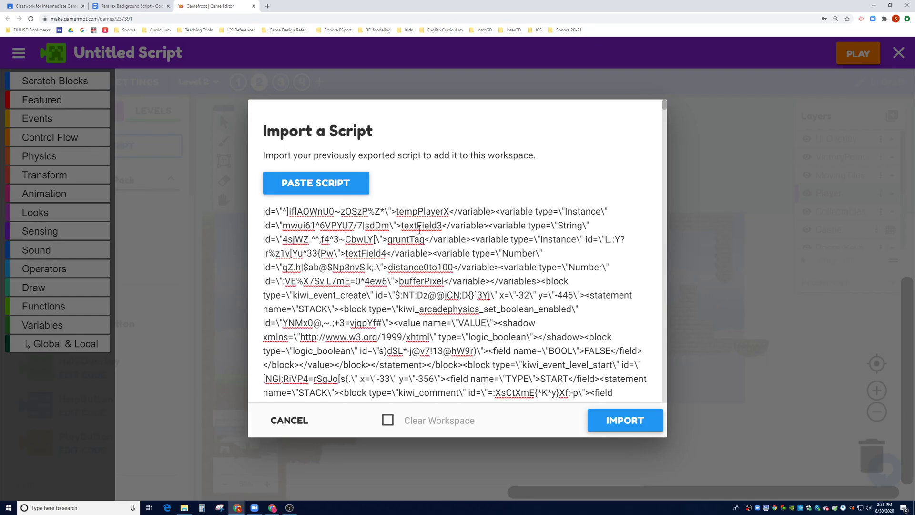
right_click(419, 229)
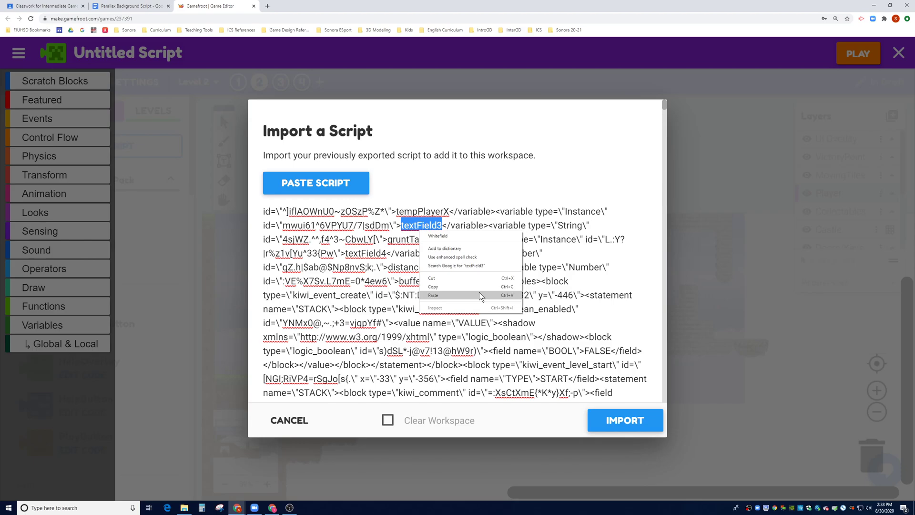
click(630, 429)
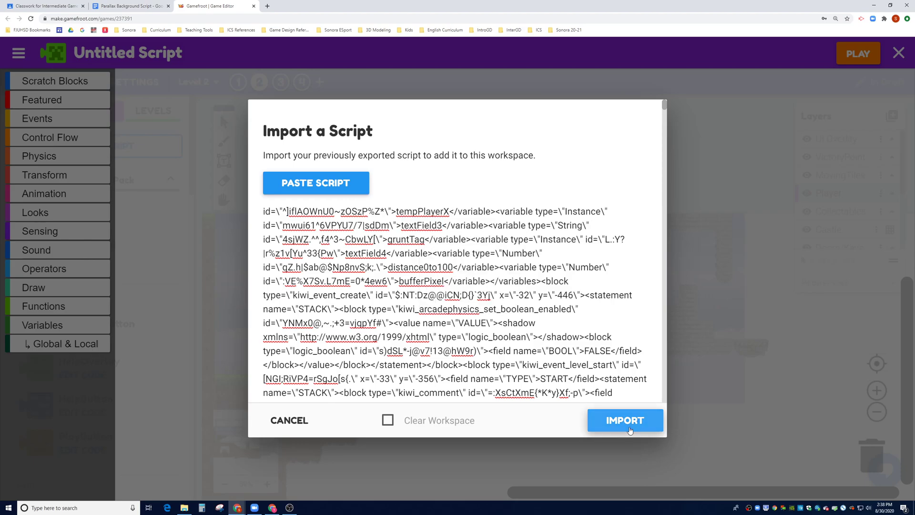
click(630, 429)
Examine the imported blocks, from the level-start initialization down to the parallax effect and off-screen background code.
scroll(533, 391, down, 3)
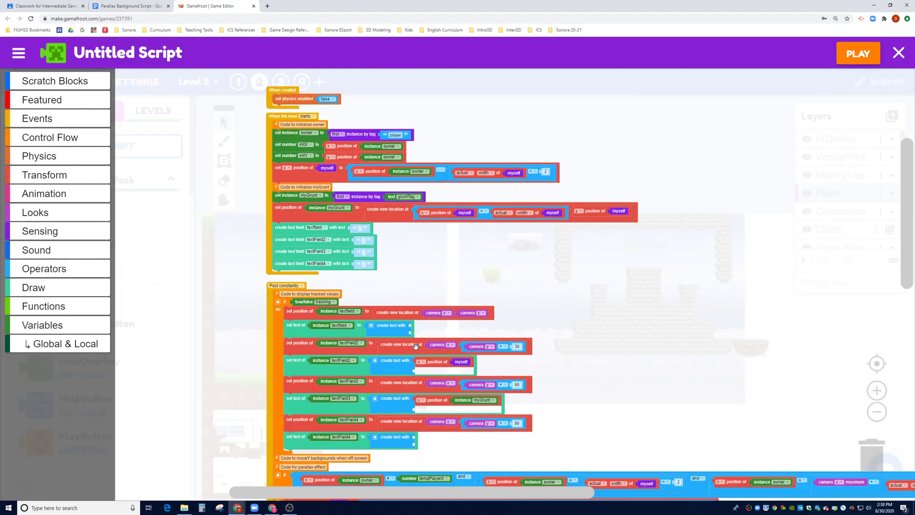
drag(532, 389, 510, 260)
scroll(509, 275, down, 3)
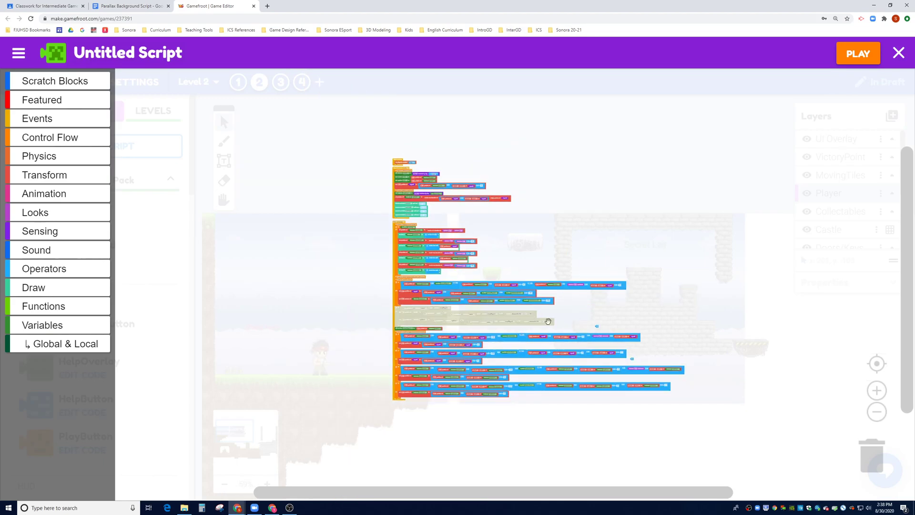
scroll(560, 316, up, 2)
scroll(558, 315, up, 1)
scroll(479, 229, down, 2)
scroll(474, 220, up, 1)
drag(474, 218, 462, 251)
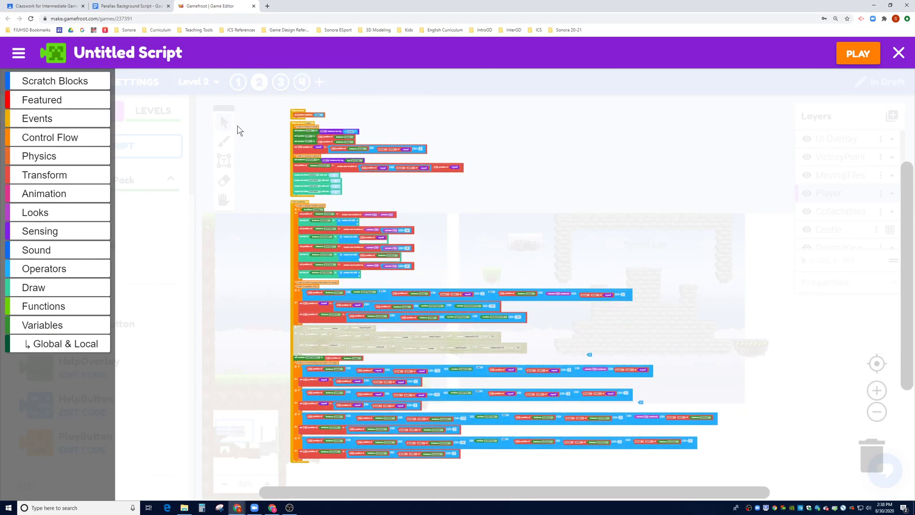
Save the script under the name myParallaxBackground and check its entry in Tutorial Demo 3's pack.
click(134, 56)
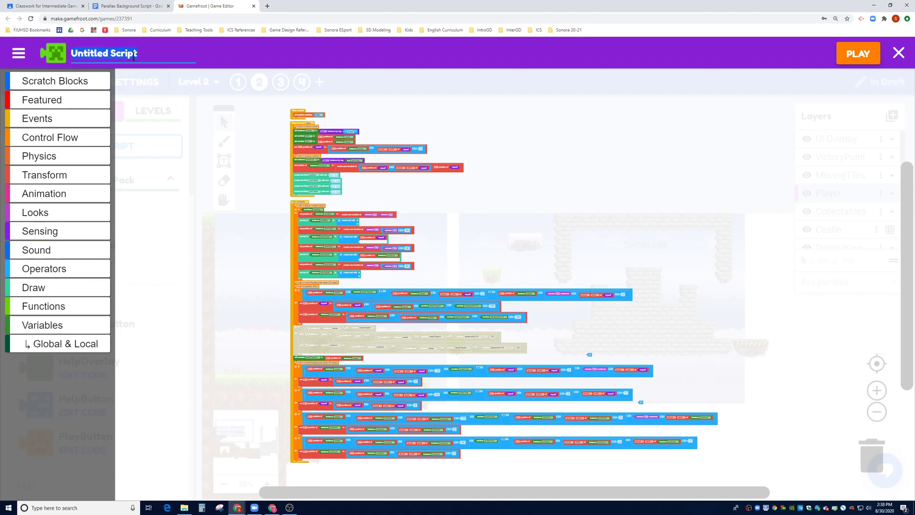
text(myPar)
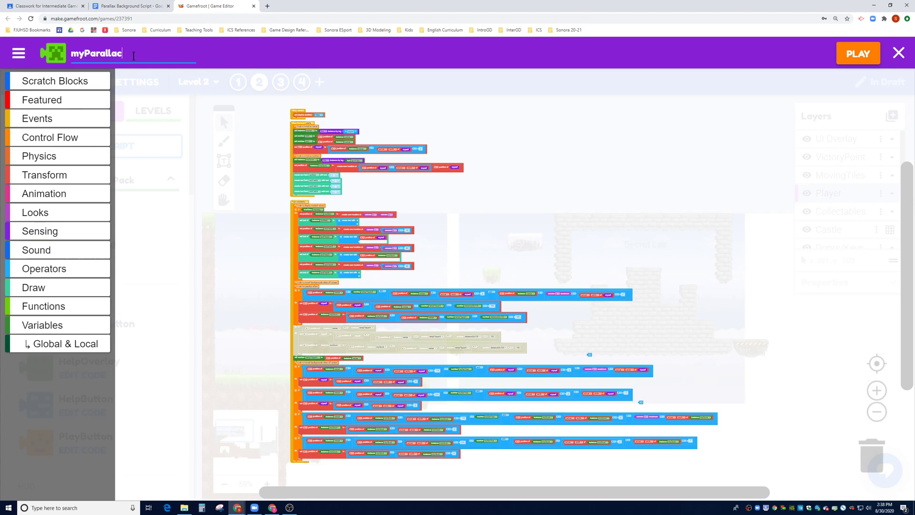
text(allaxBackground)
click(899, 53)
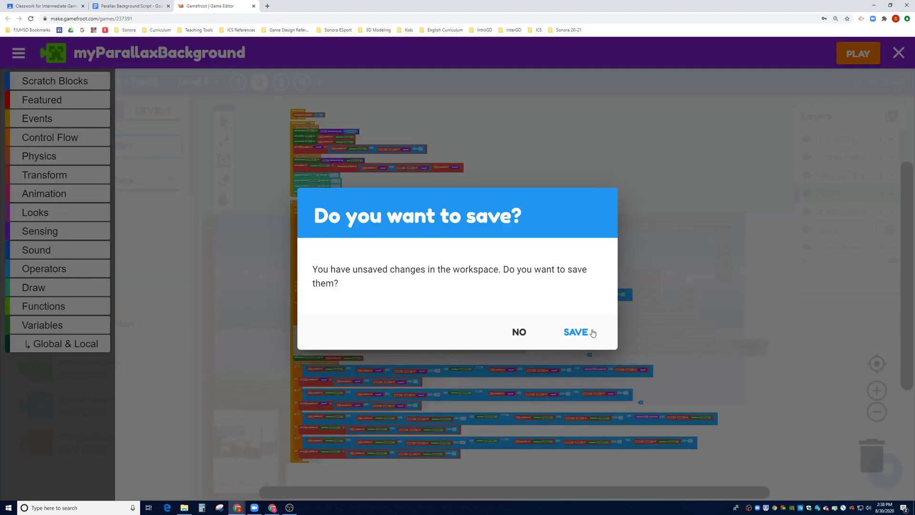
click(586, 334)
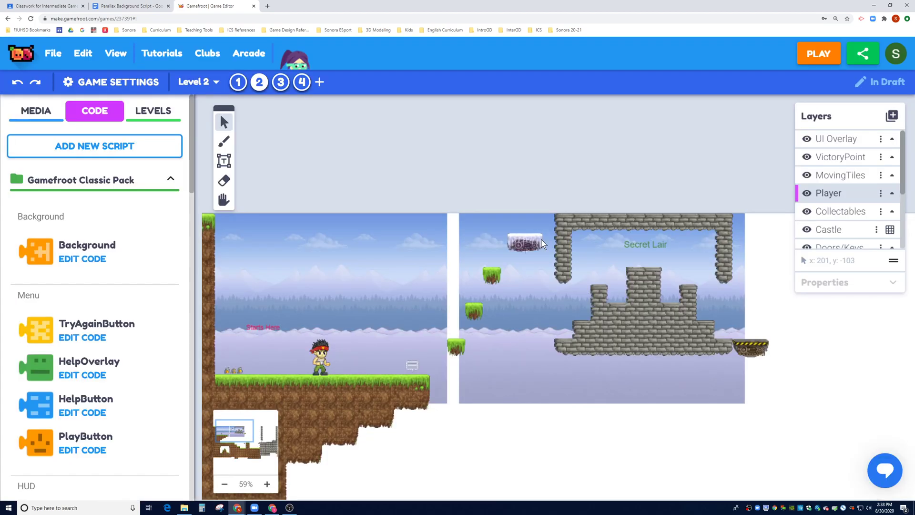
scroll(174, 325, down, 6)
scroll(174, 325, down, 10)
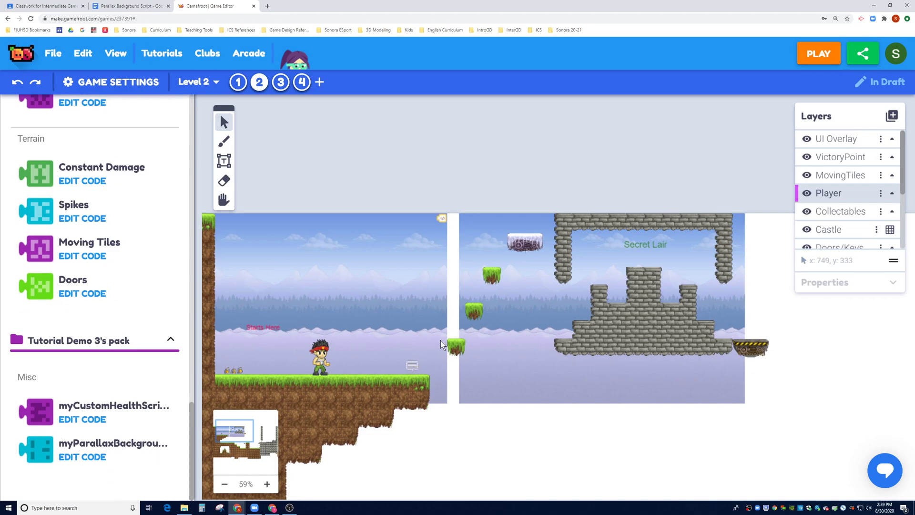
drag(190, 442, 191, 134)
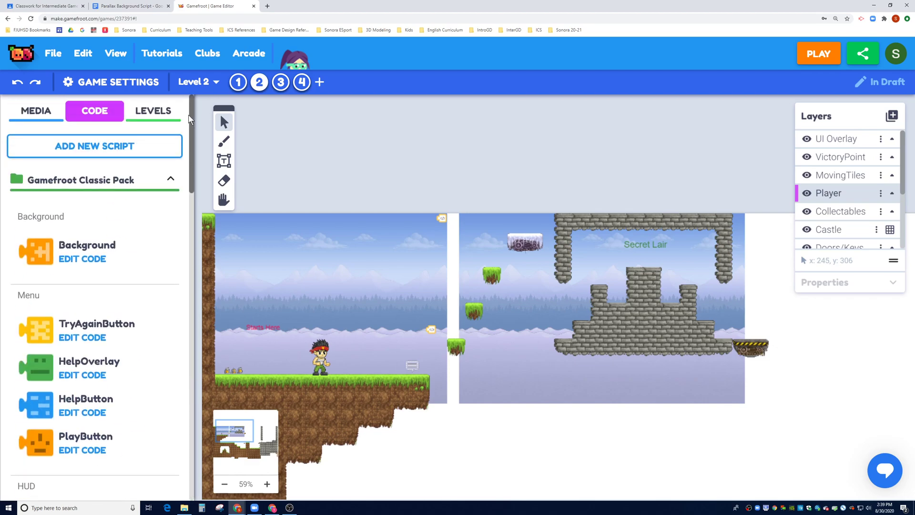
Add another new script to the game and open its script import dialog.
click(136, 147)
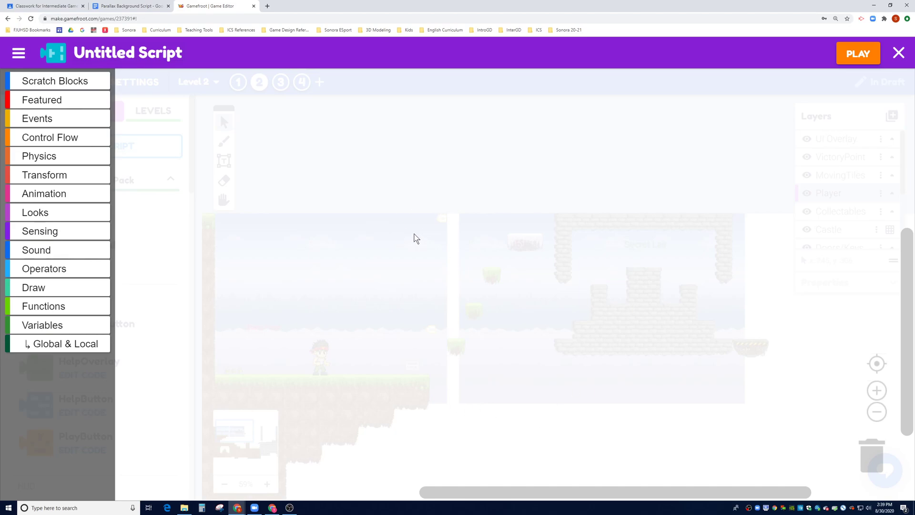
click(19, 53)
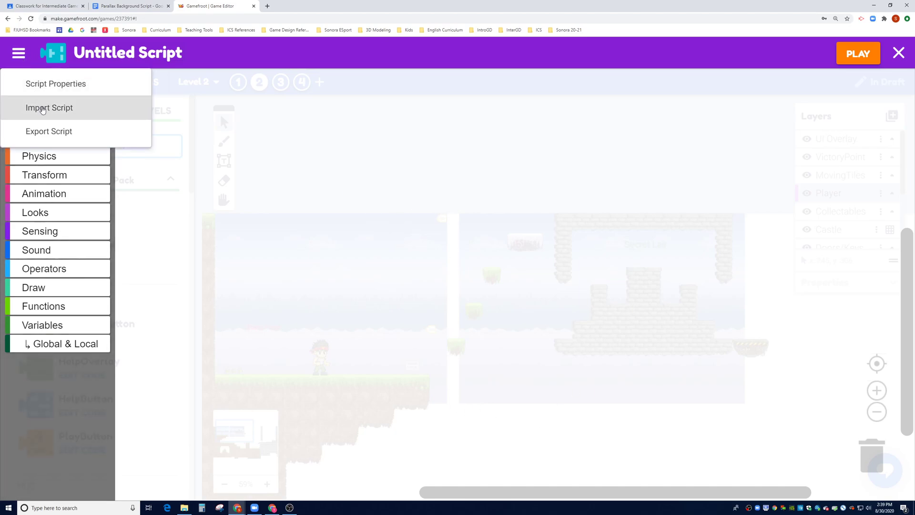
click(42, 106)
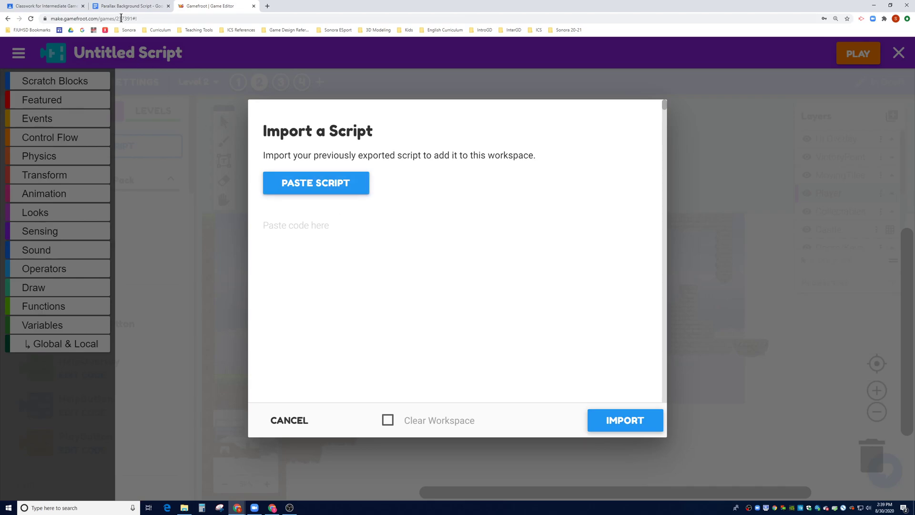
Replace the open Parallax Background Script document with Parallax Grunt from Google Classroom and copy its entire text.
click(121, 7)
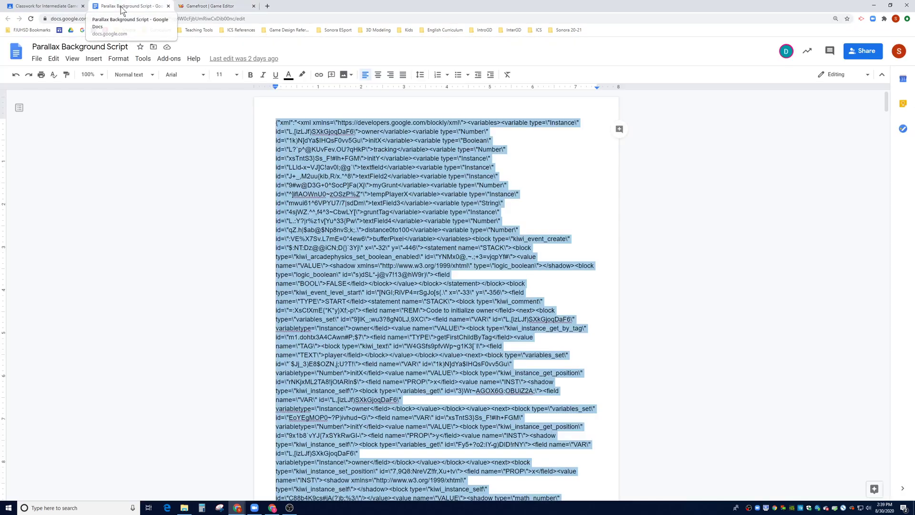
click(169, 6)
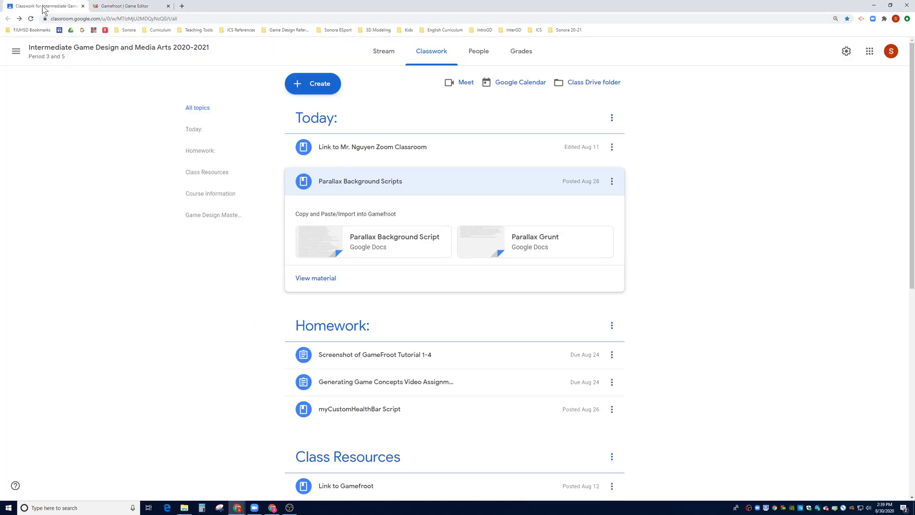
click(546, 240)
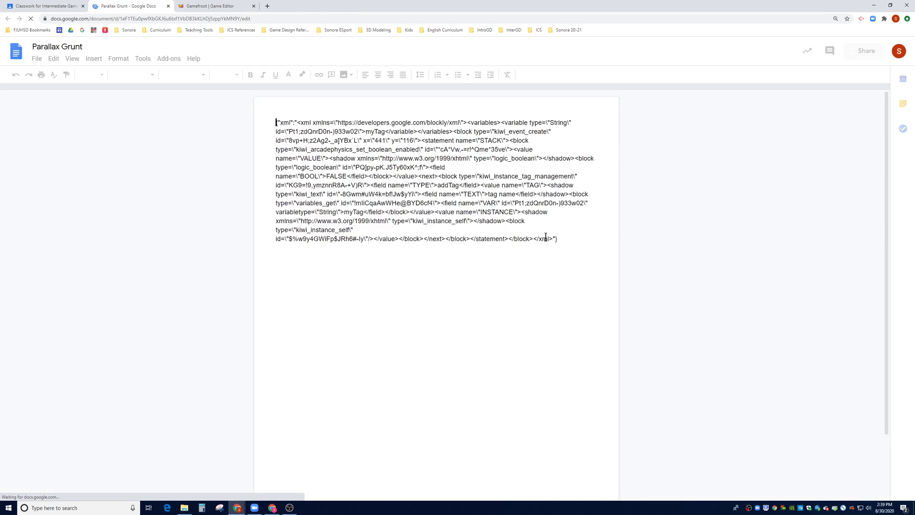
key(ctrl+a)
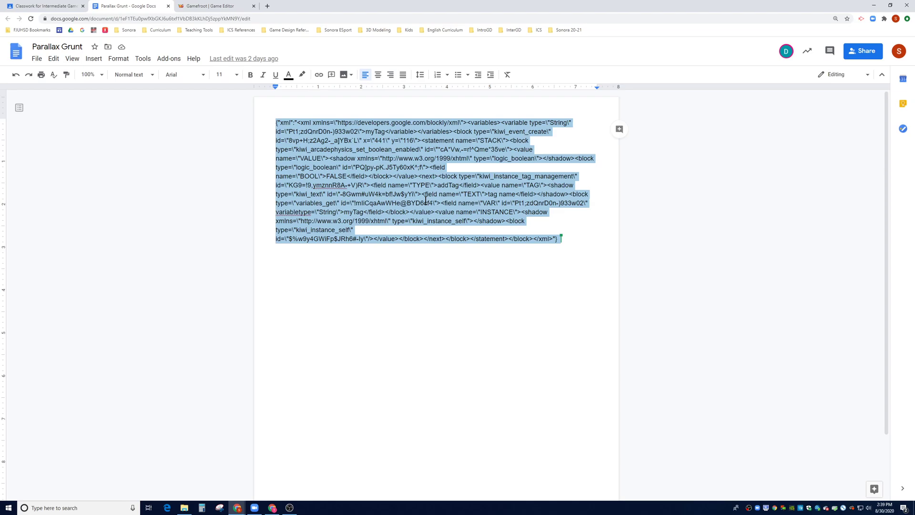
double_click(431, 186)
double_click(423, 185)
right_click(422, 185)
right_click(422, 185)
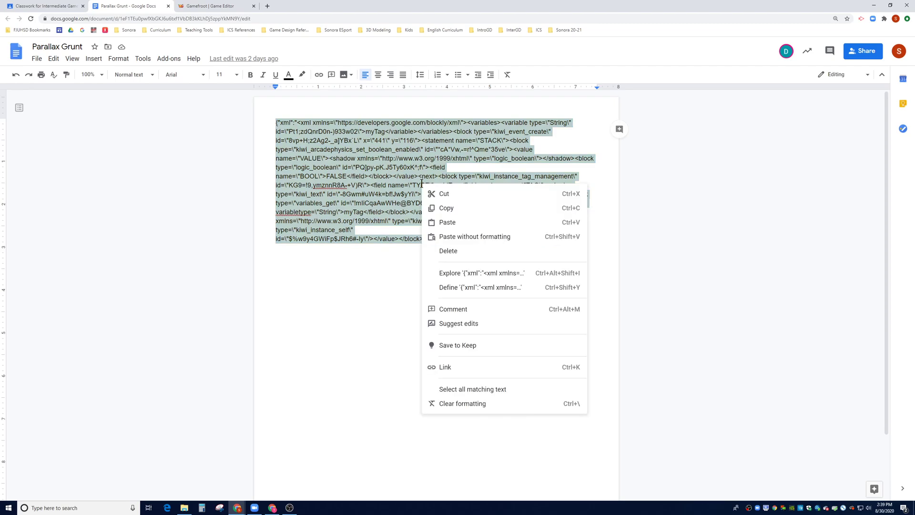
click(507, 214)
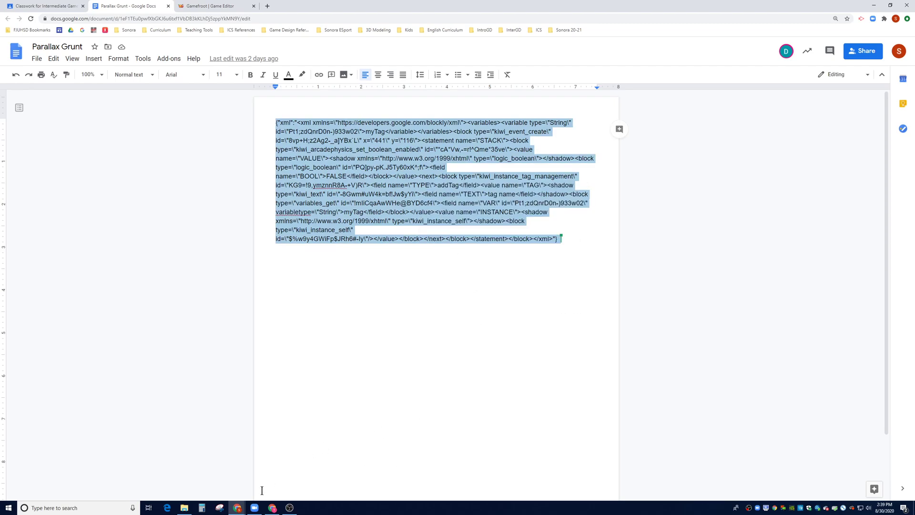
Switch back to Gamefroot and import the copied Parallax Grunt code into the untitled script.
click(203, 7)
right_click(315, 234)
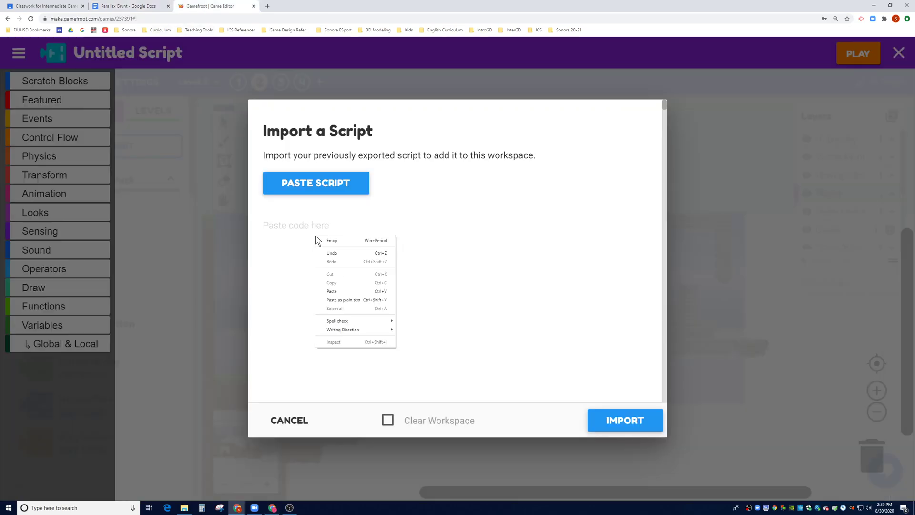
click(348, 288)
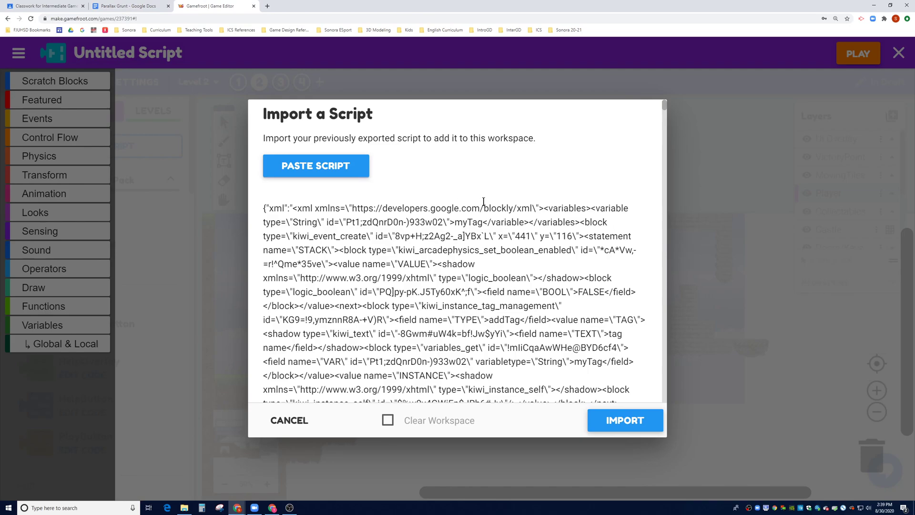
click(622, 422)
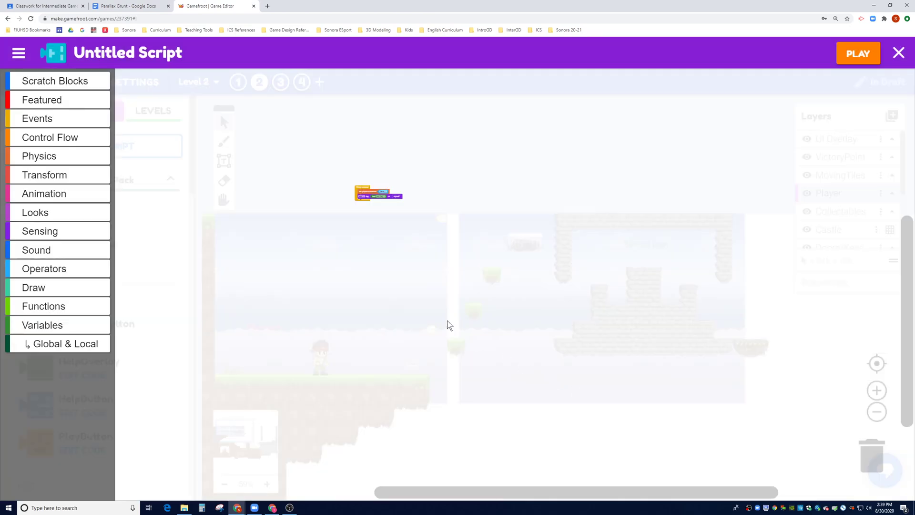
scroll(316, 234, up, 6)
drag(556, 221, 522, 345)
scroll(522, 344, up, 1)
scroll(522, 345, up, 2)
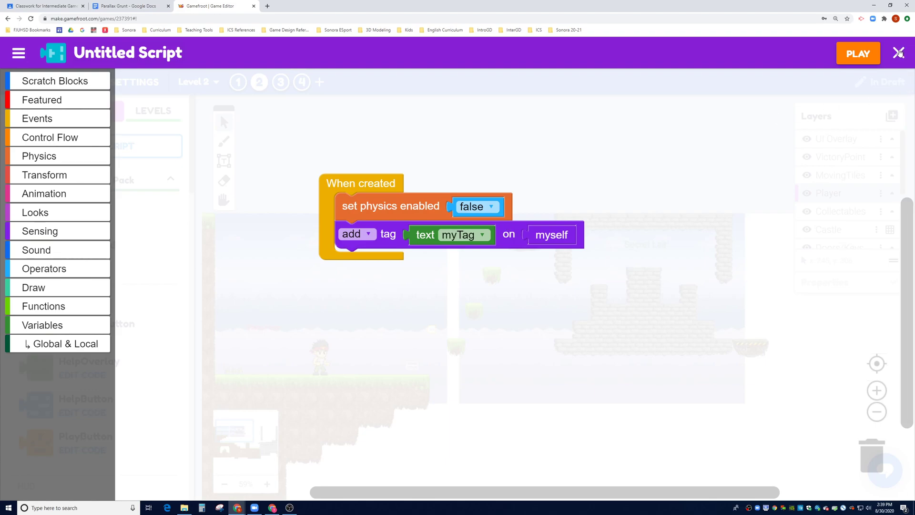
Rename the script myParallaxGrunt, then close it and save the changes.
click(128, 56)
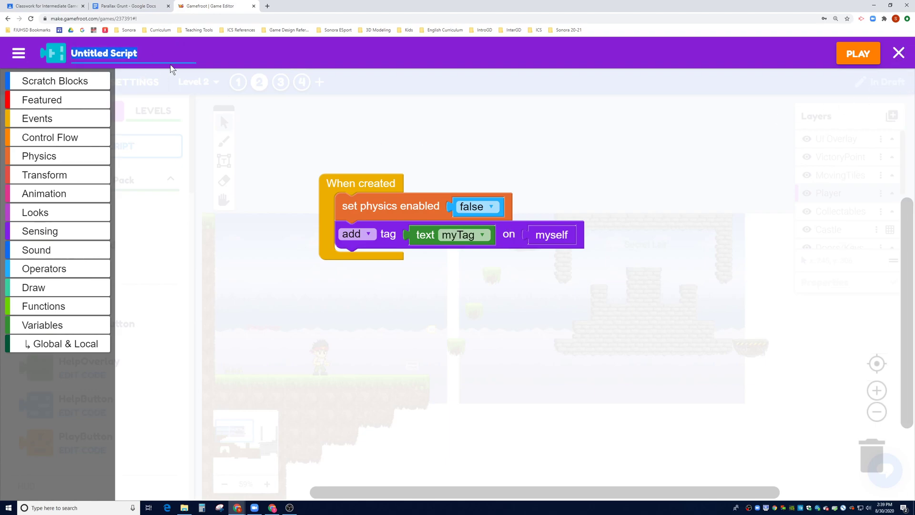
text(my)
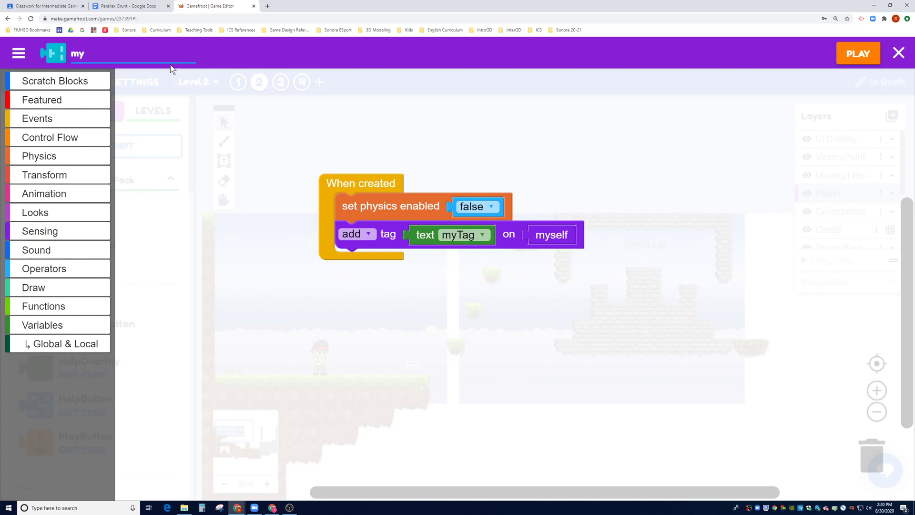
text(ParraallaxGrunt)
click(551, 119)
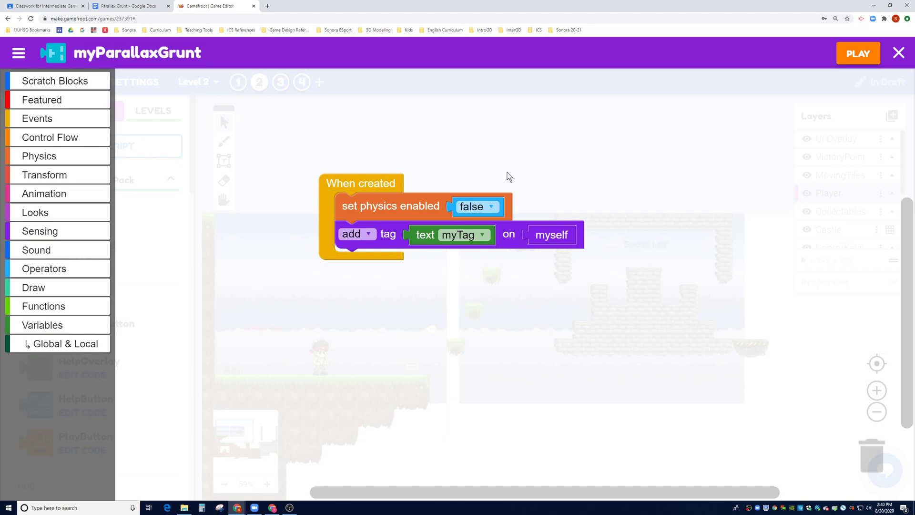
click(898, 55)
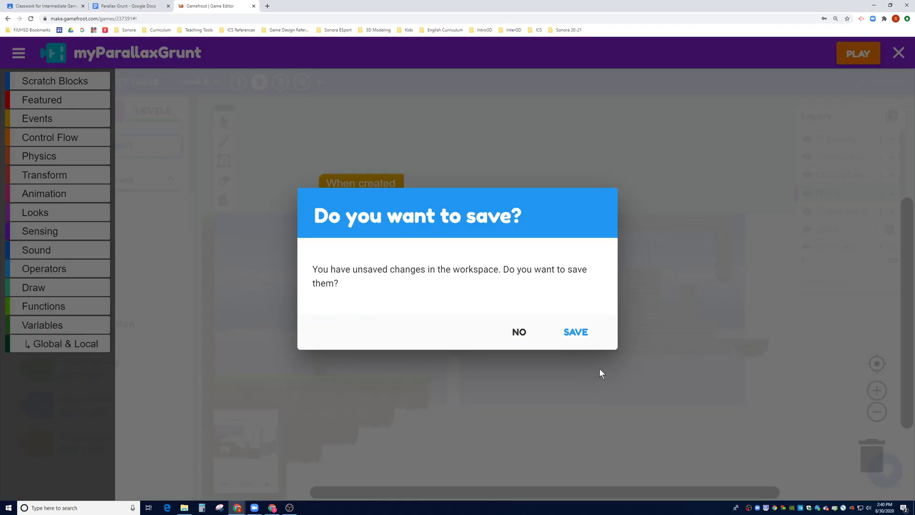
click(565, 334)
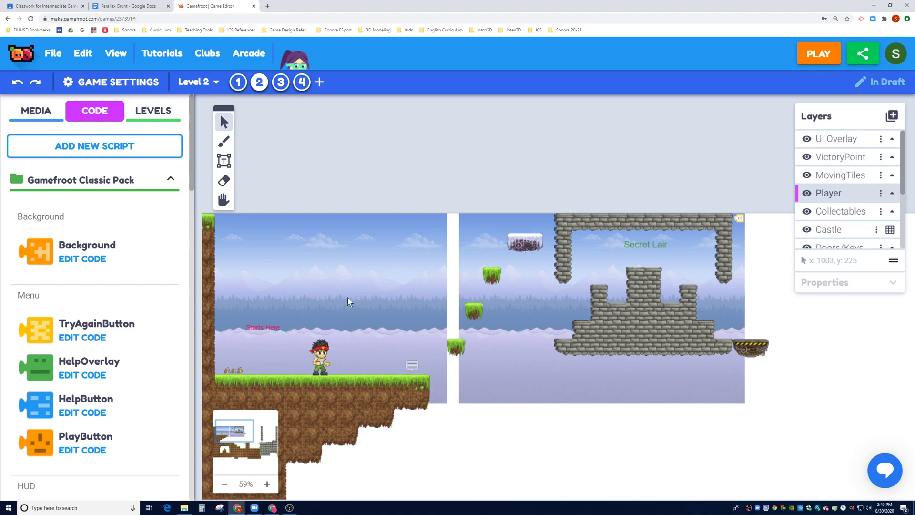
Attach the myParallaxBackground script from Tutorial Demo 3's pack to the first ice background, the one behind the player.
scroll(186, 239, down, 3)
scroll(190, 232, down, 10)
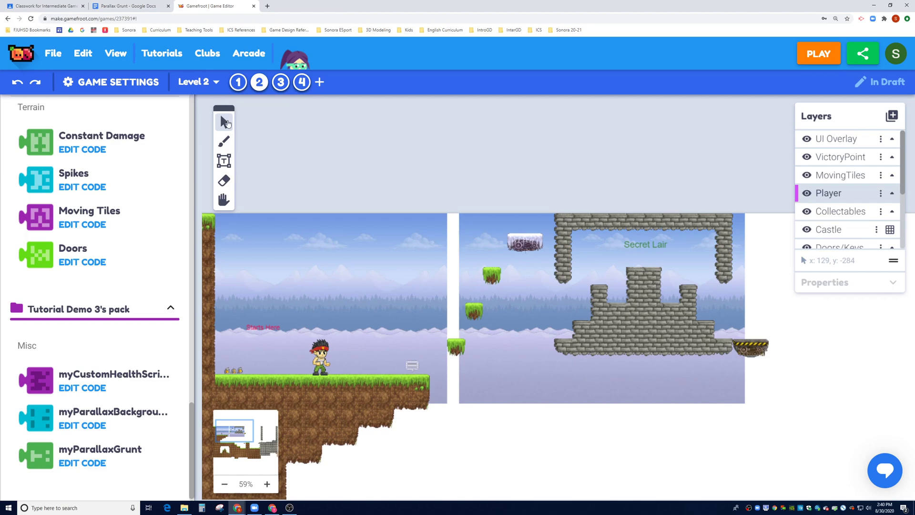
click(227, 138)
click(112, 417)
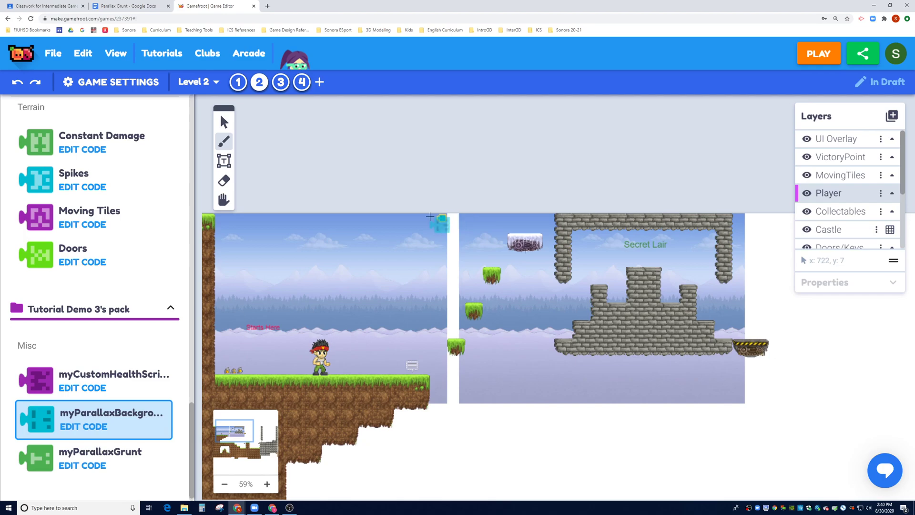
Attach the myParallaxGrunt script to the second ice background, behind the castle.
click(66, 464)
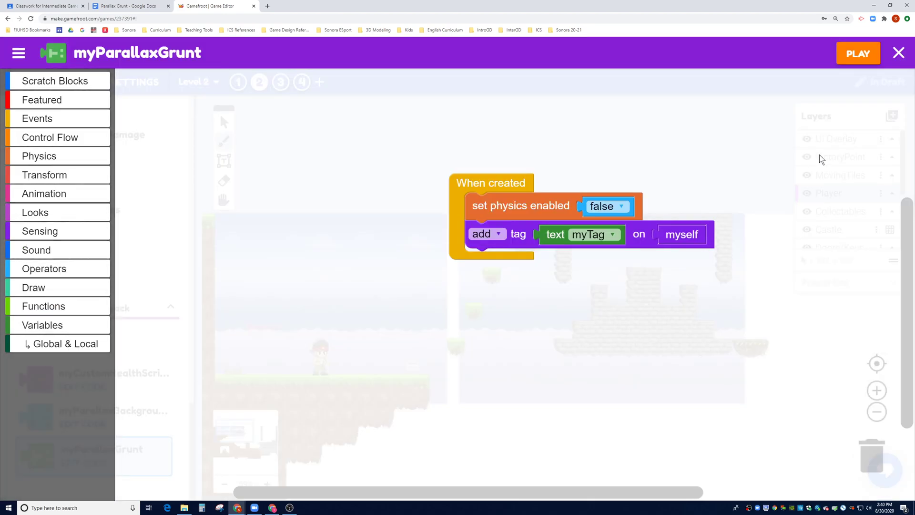
click(898, 54)
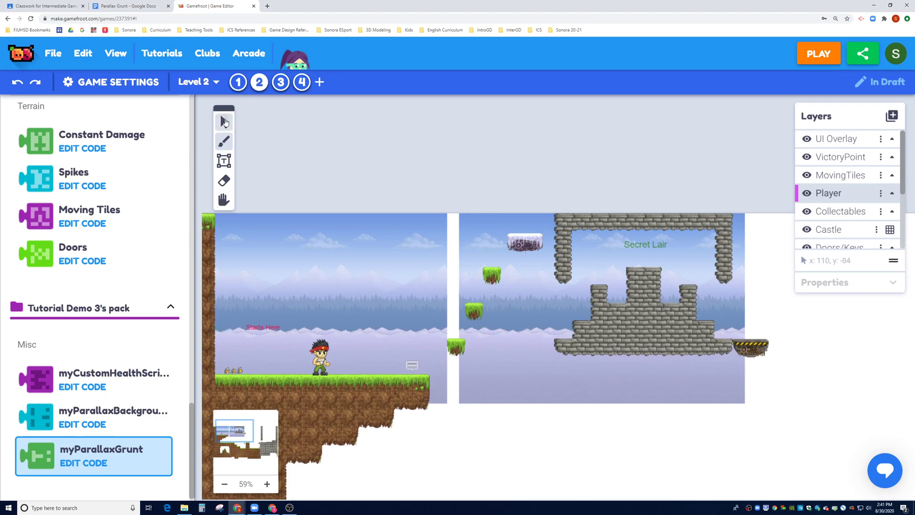
click(105, 459)
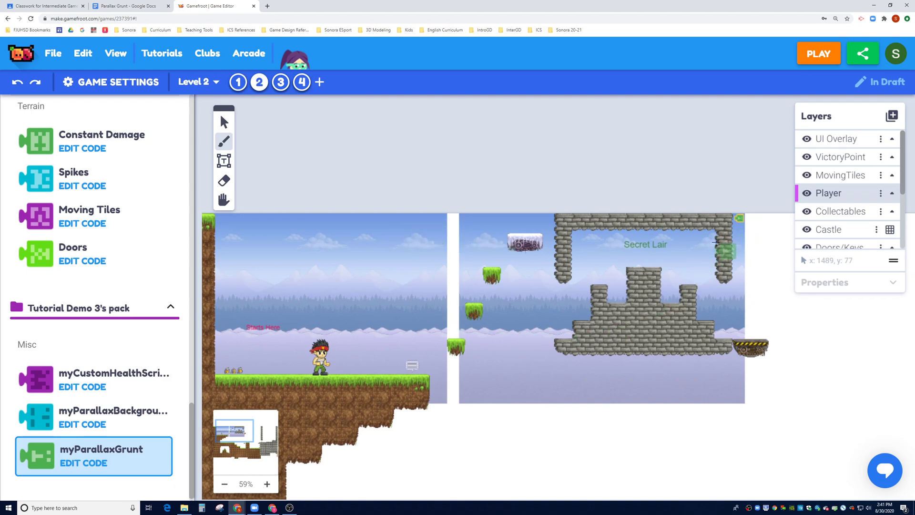
Check the position properties of both ice backgrounds, then open the script properties of the first one's myParallaxBackground script.
click(226, 123)
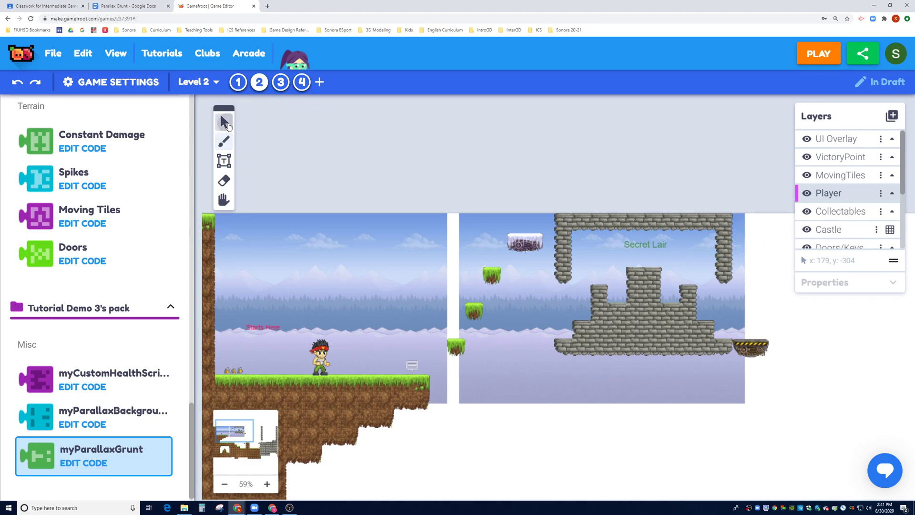
click(355, 319)
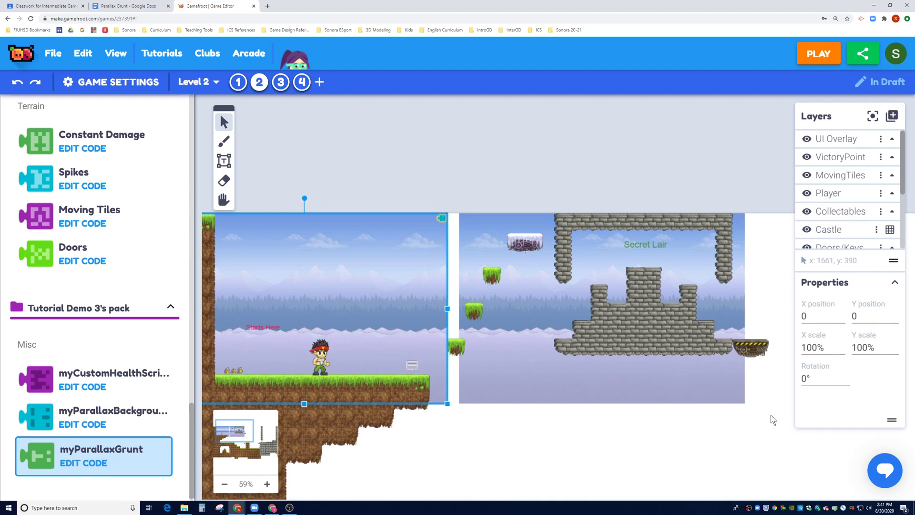
click(557, 385)
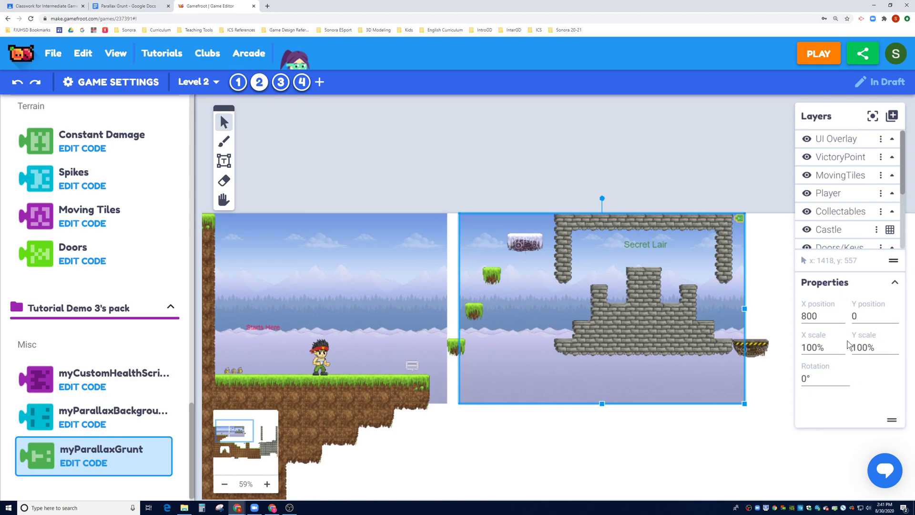
click(399, 298)
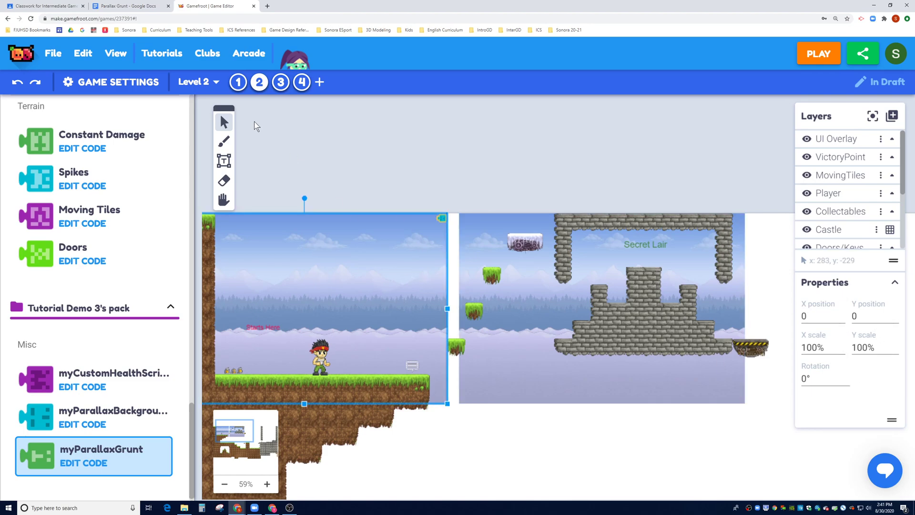
click(444, 219)
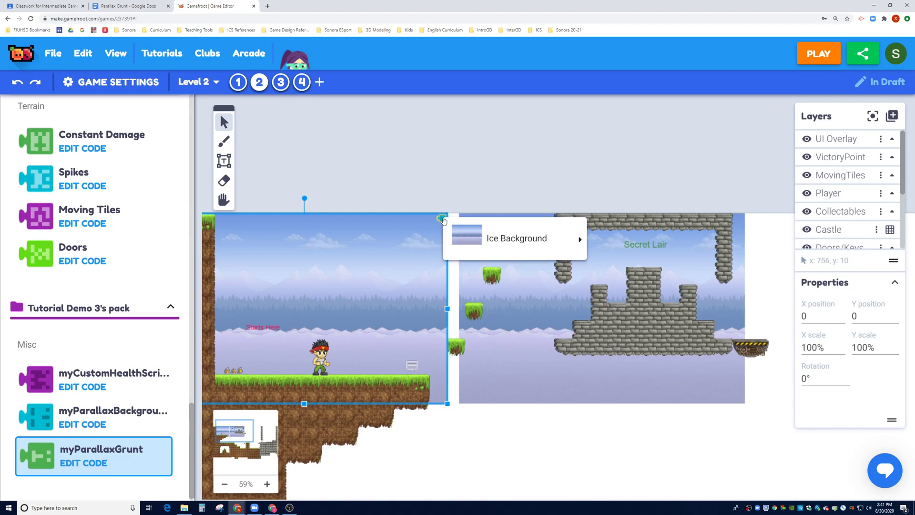
mouse_move(548, 239)
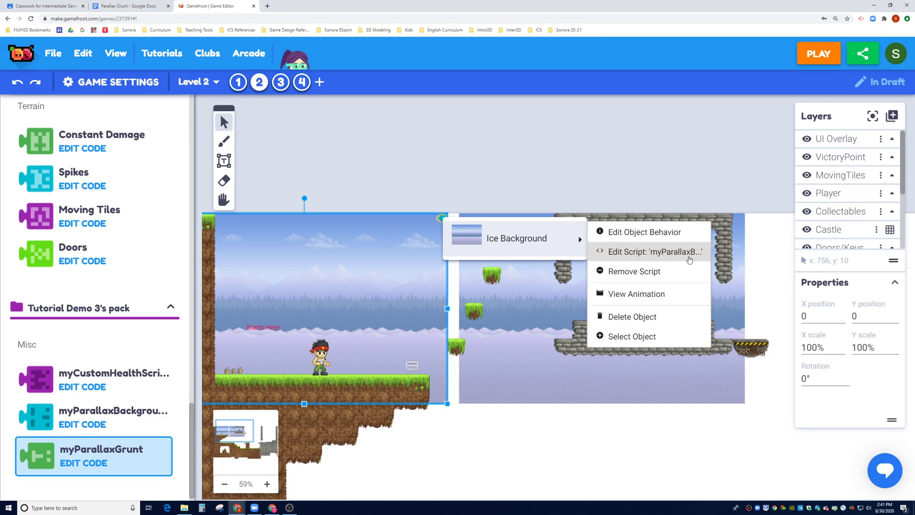
click(690, 255)
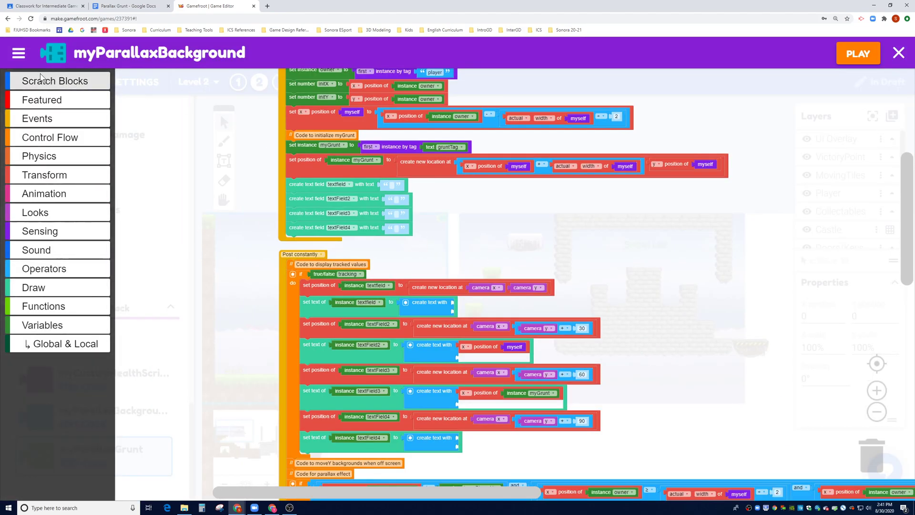
click(21, 55)
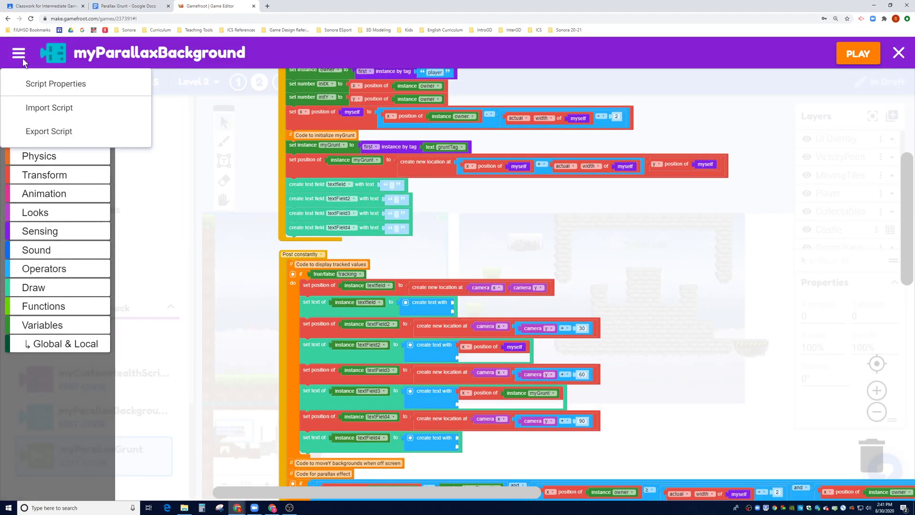
click(42, 85)
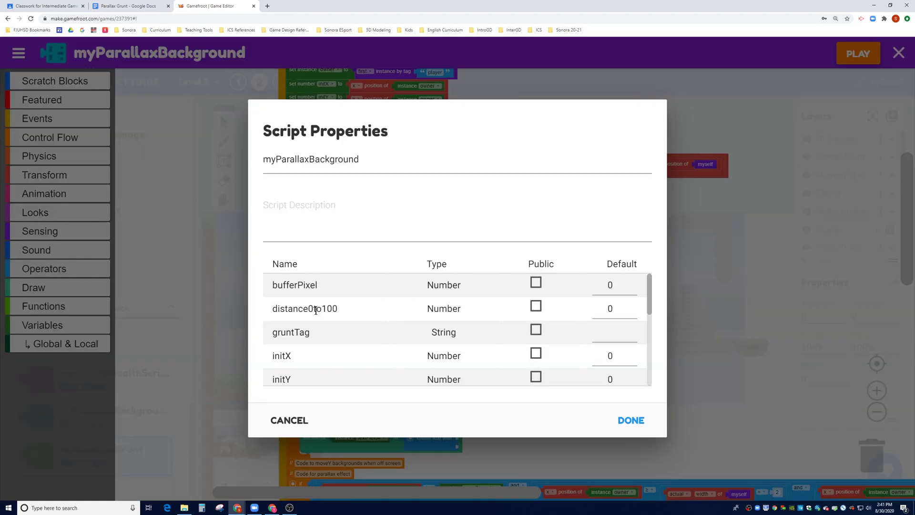
Make bufferPixel, distance0to100 and gruntTag public in myParallaxBackground, default gruntTag to grunt1, then close the script and save it.
click(536, 285)
click(537, 308)
click(536, 330)
click(620, 288)
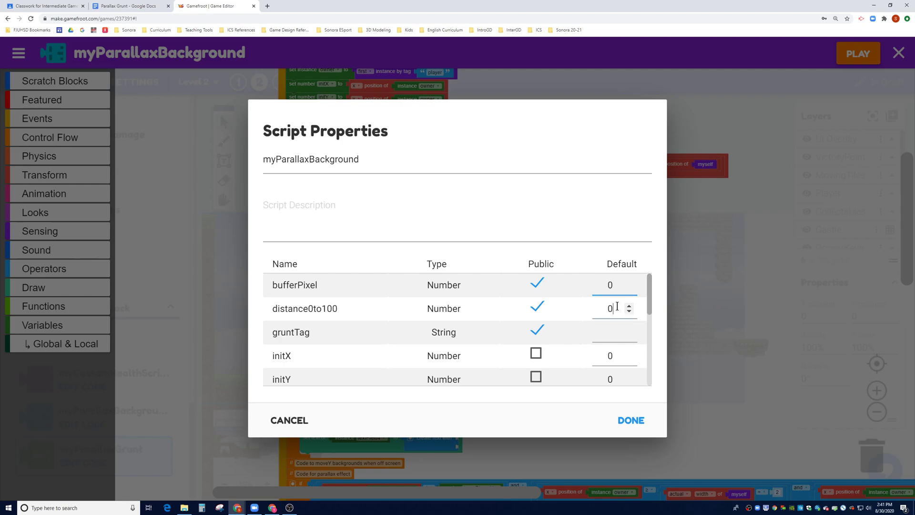
click(619, 332)
text(grunt1)
click(630, 419)
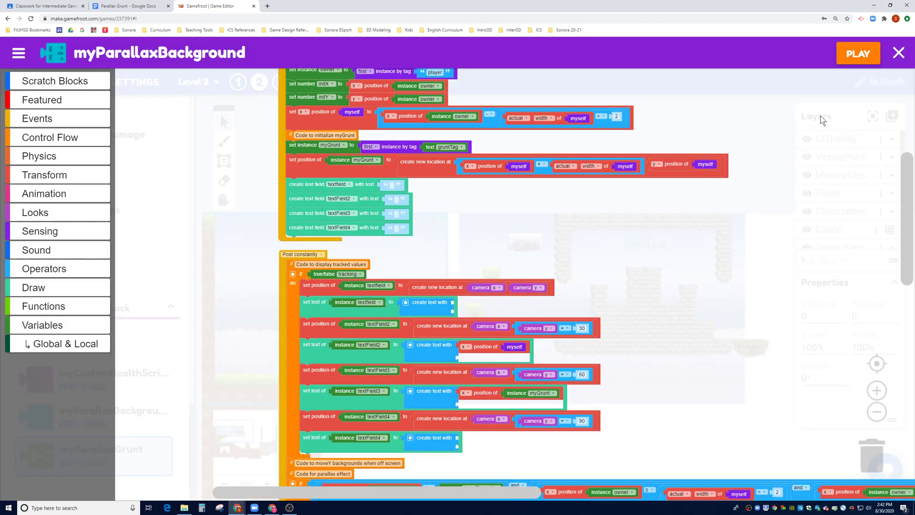
click(898, 53)
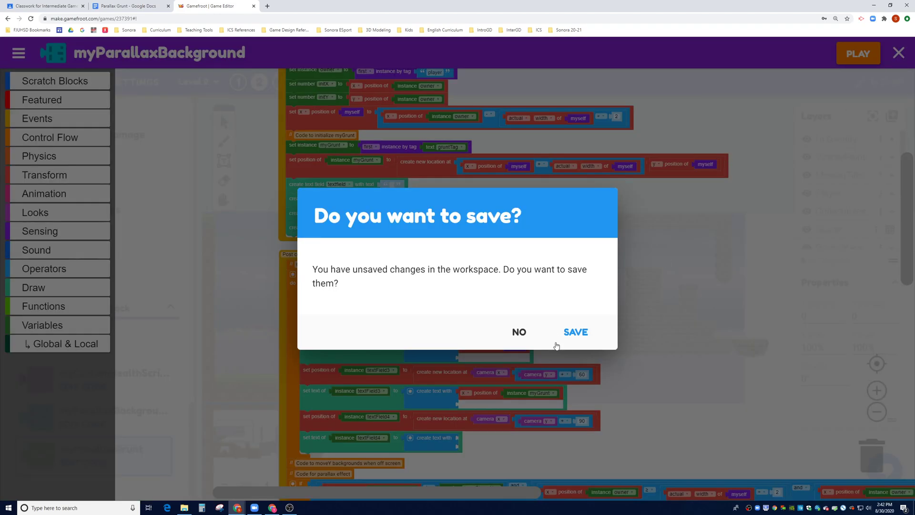
click(572, 338)
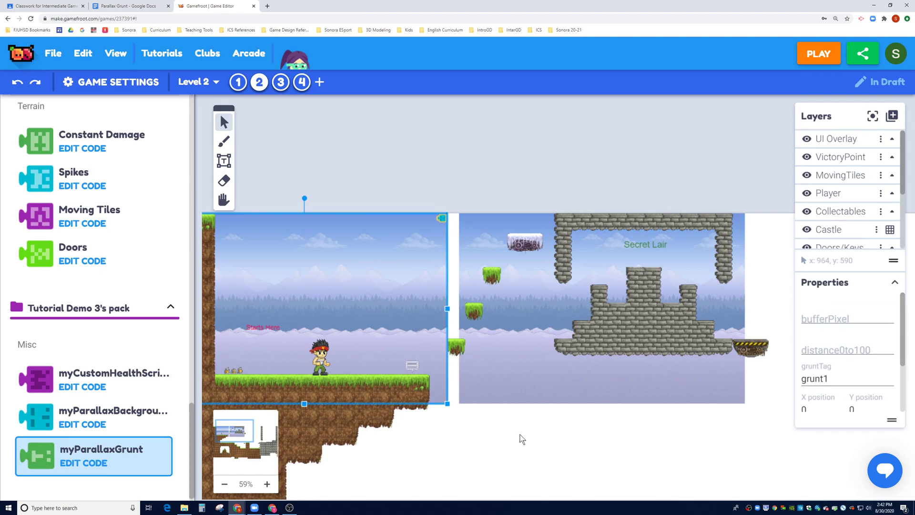
Open the myParallaxGrunt script from the second ice background, make myTag public with default grunt1, then close and save the script.
click(516, 391)
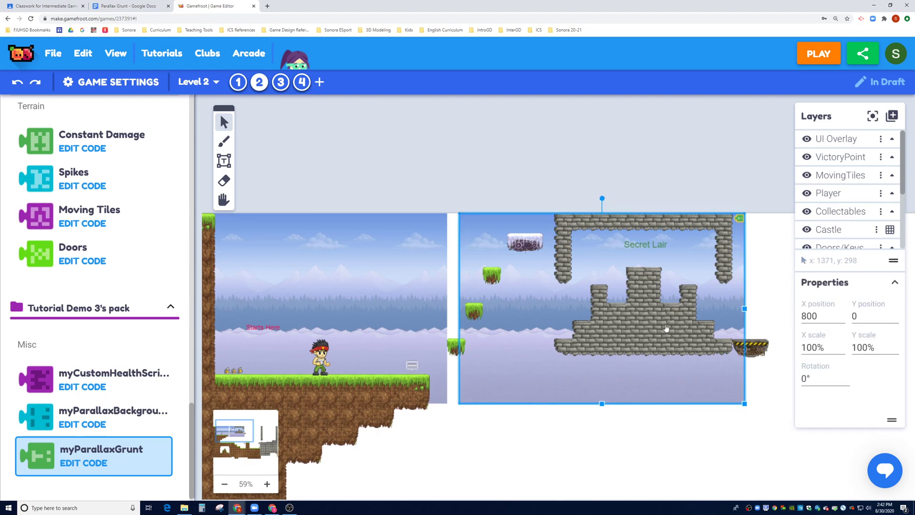
click(738, 219)
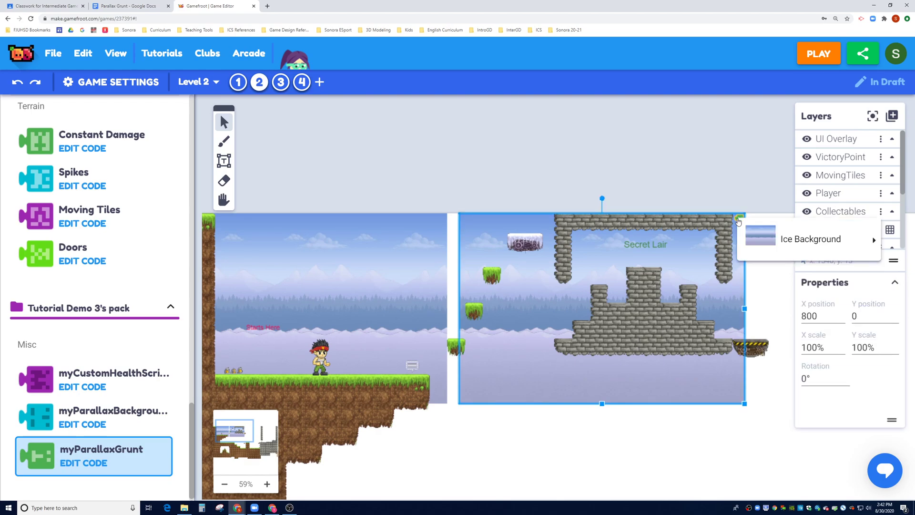
mouse_move(795, 232)
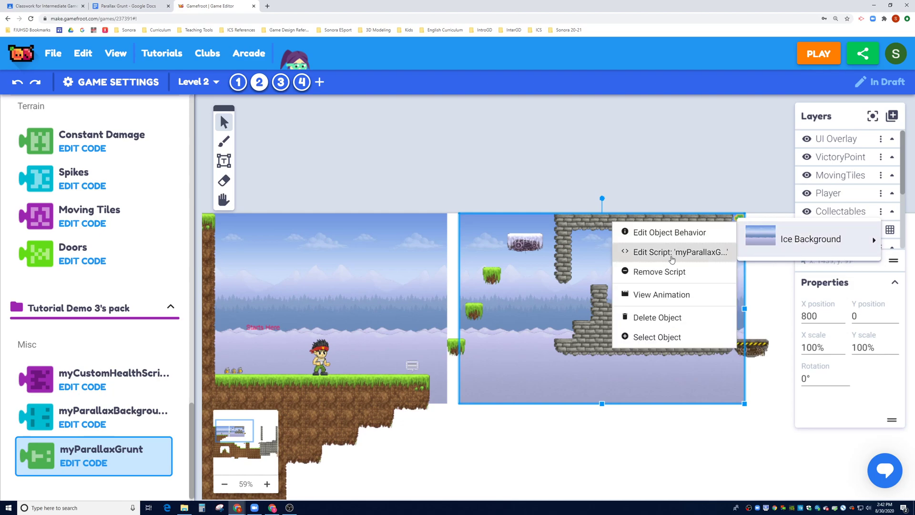
click(672, 257)
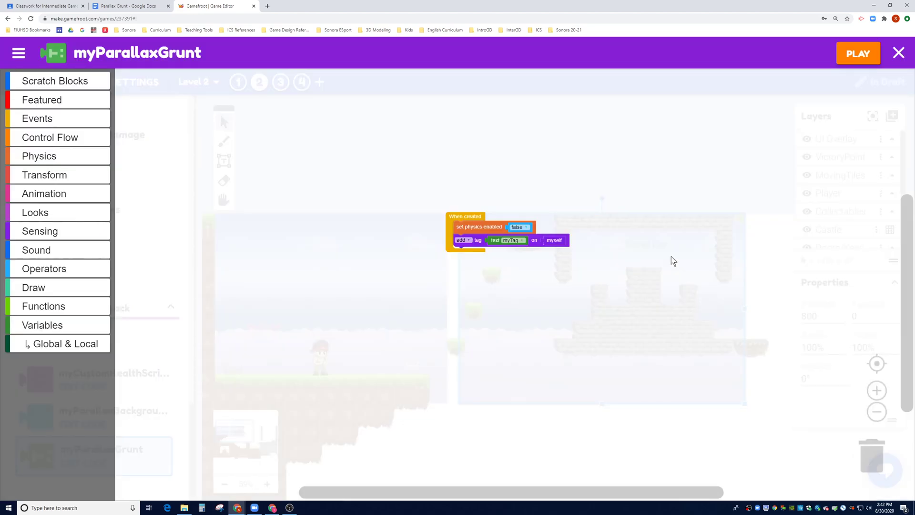
click(15, 56)
click(31, 86)
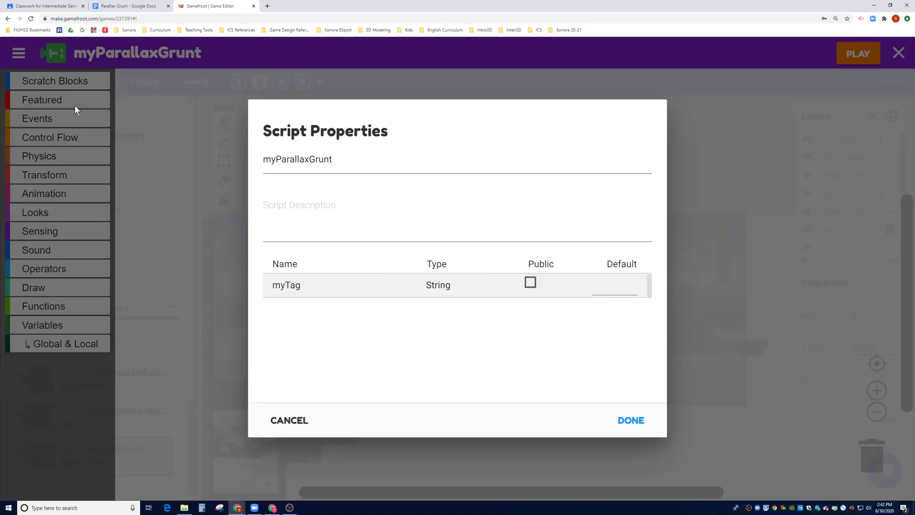
click(527, 281)
click(609, 292)
text(grunt1)
click(630, 421)
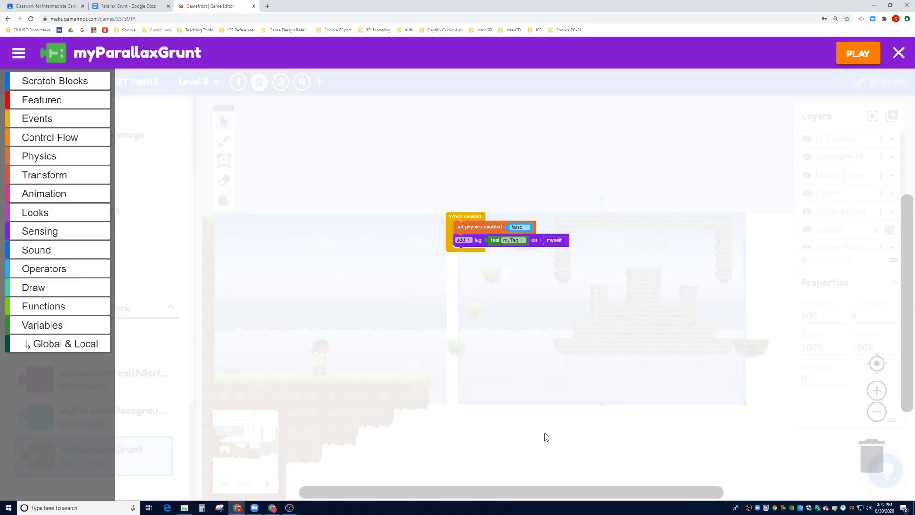
click(899, 55)
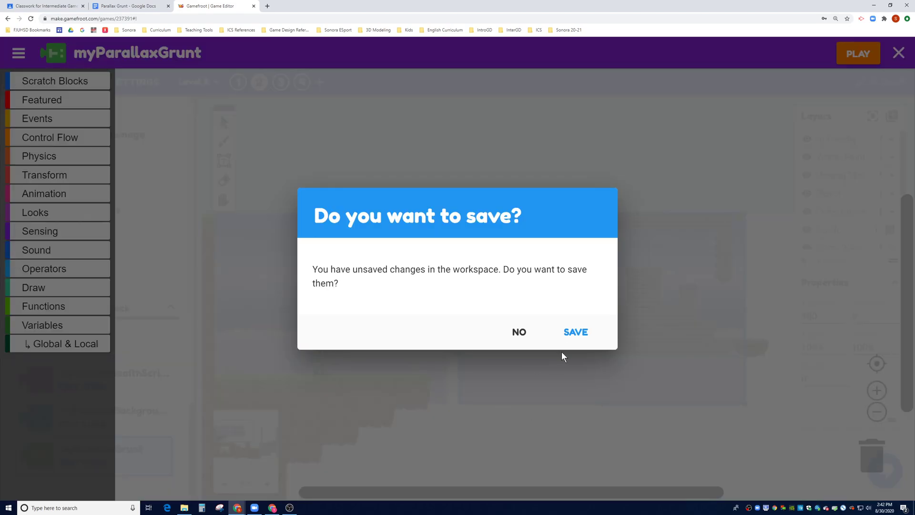
click(572, 334)
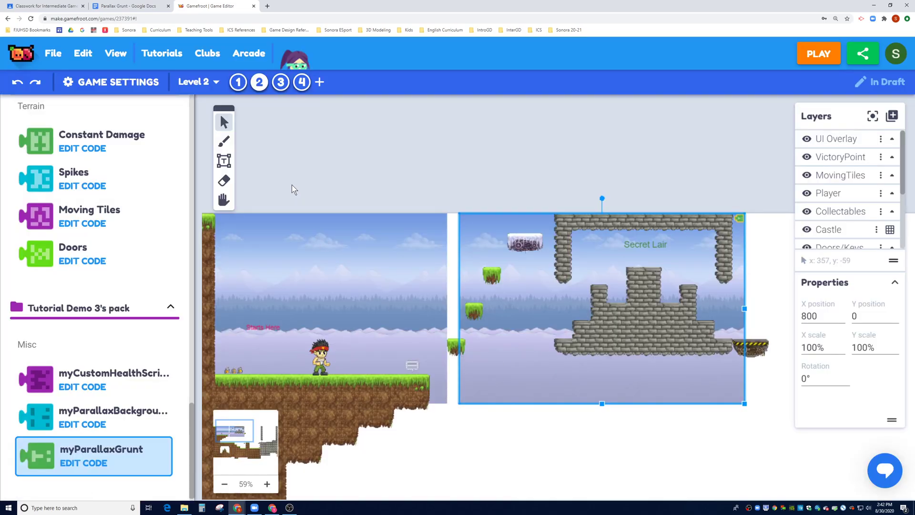
Run the game and move the player from the start up the floating grass platforms, watching how the ice background scrolls.
click(224, 199)
drag(469, 442, 541, 425)
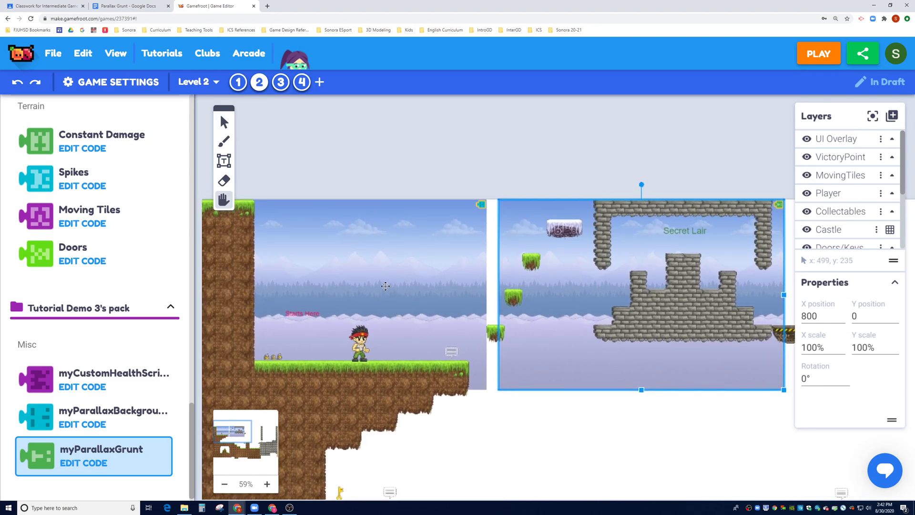
click(225, 123)
click(817, 54)
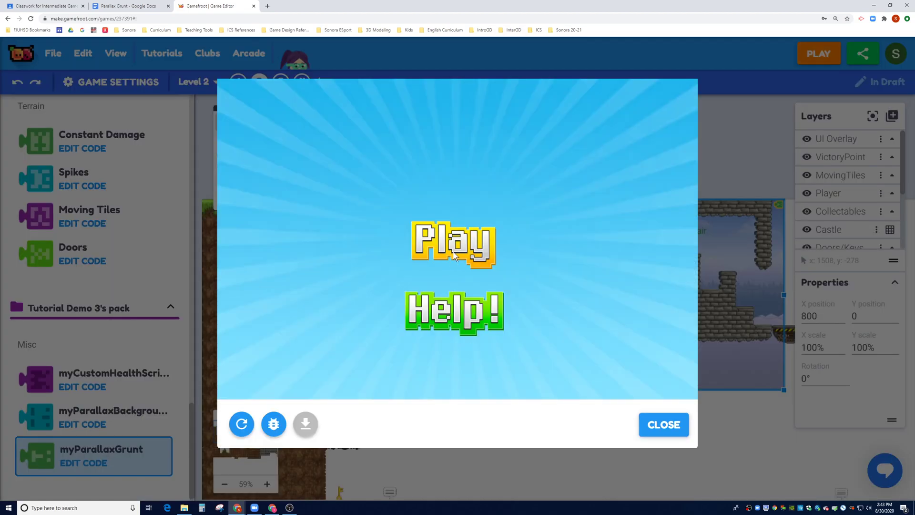
click(454, 256)
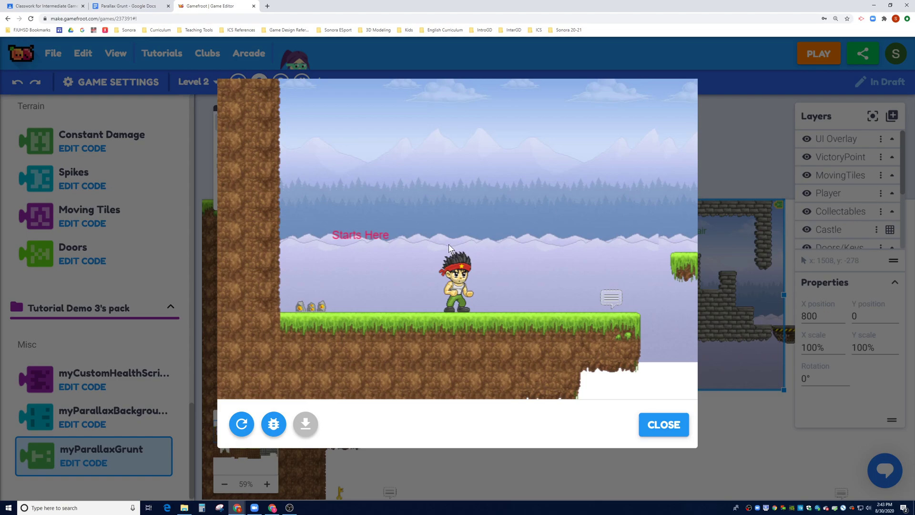
key(Right)
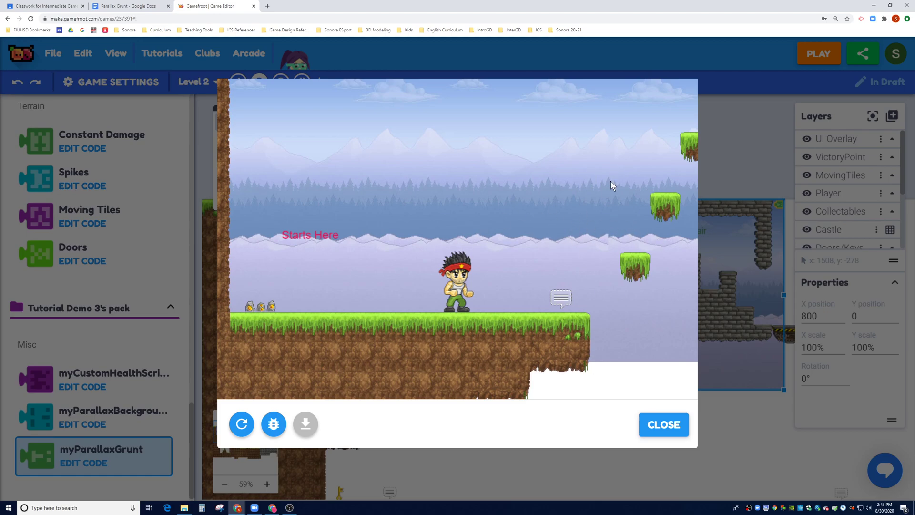
key(Right)
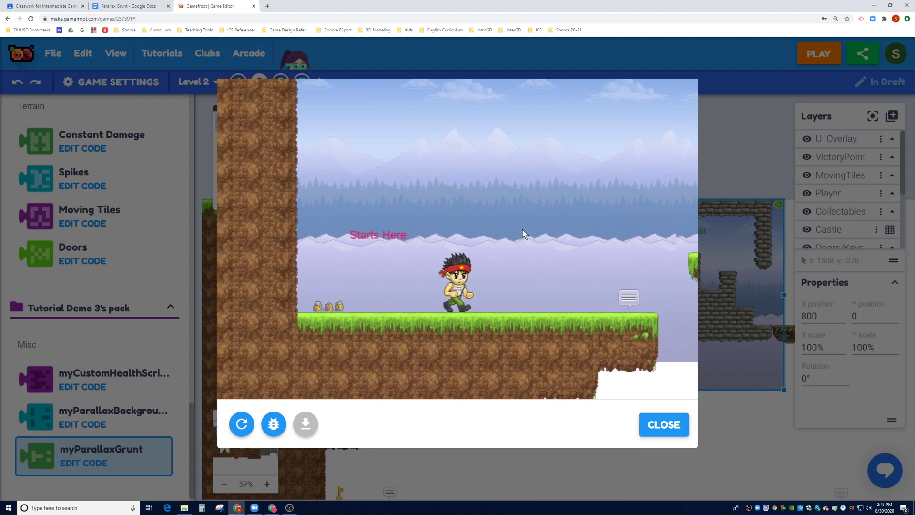
key(Up)
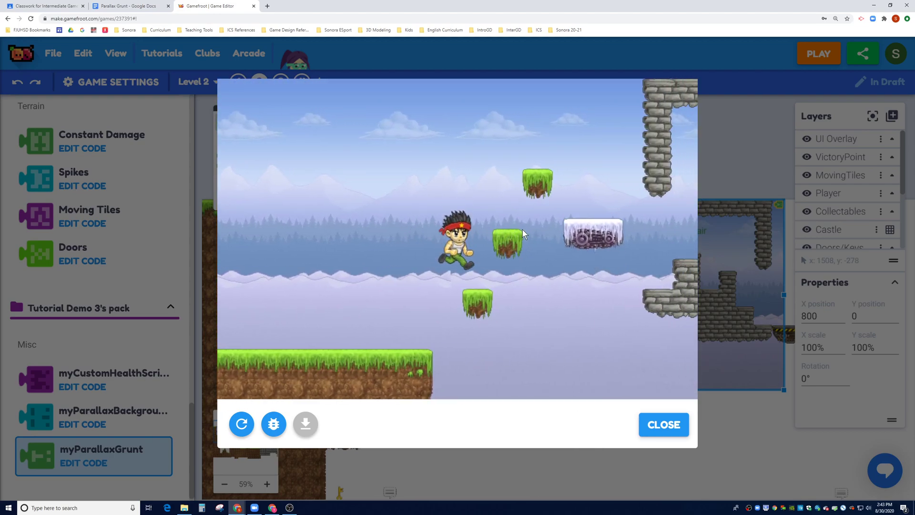
key(Up)
key(Right)
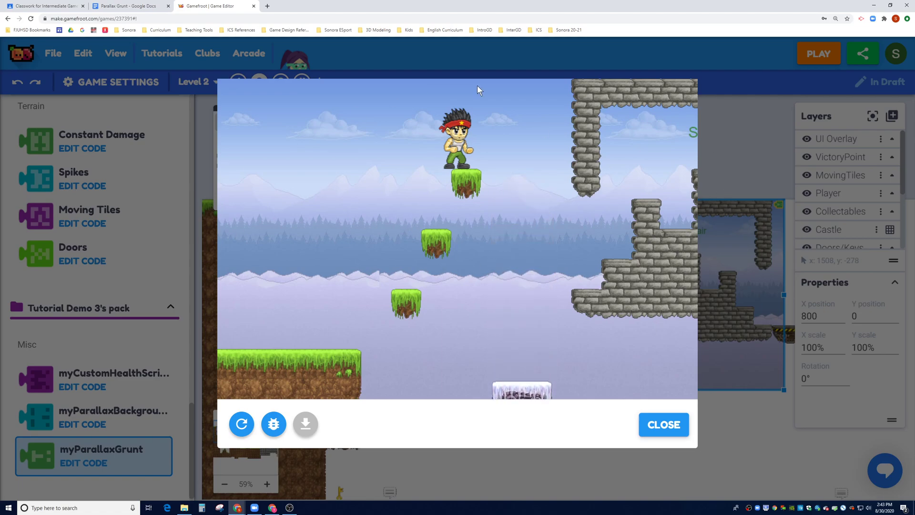
Ride the moving ice platform up and run back and forth above the Secret Lair castle to check the background swap, then close the game.
key(Right)
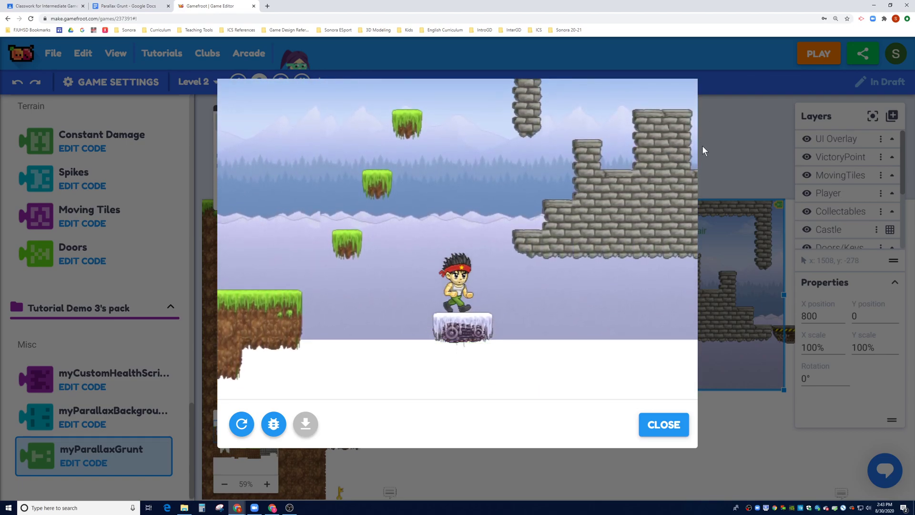
key(Right)
key(Up)
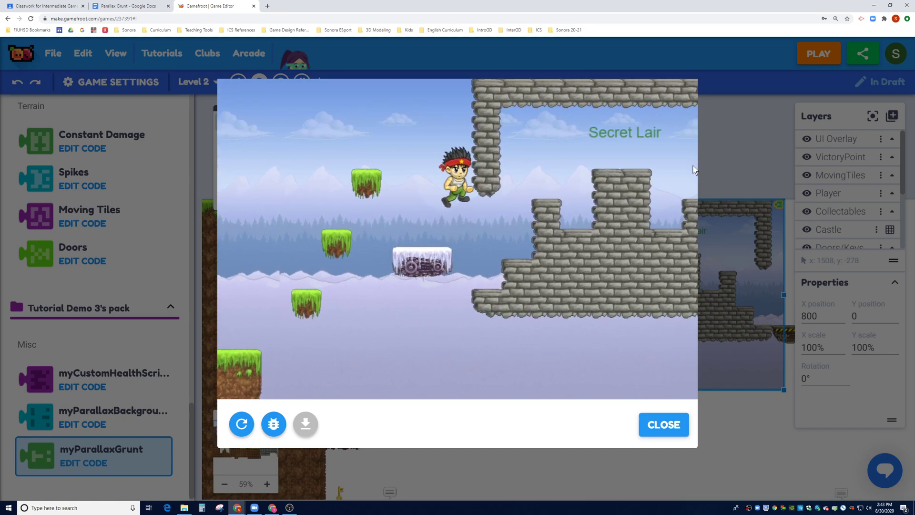
key(Up)
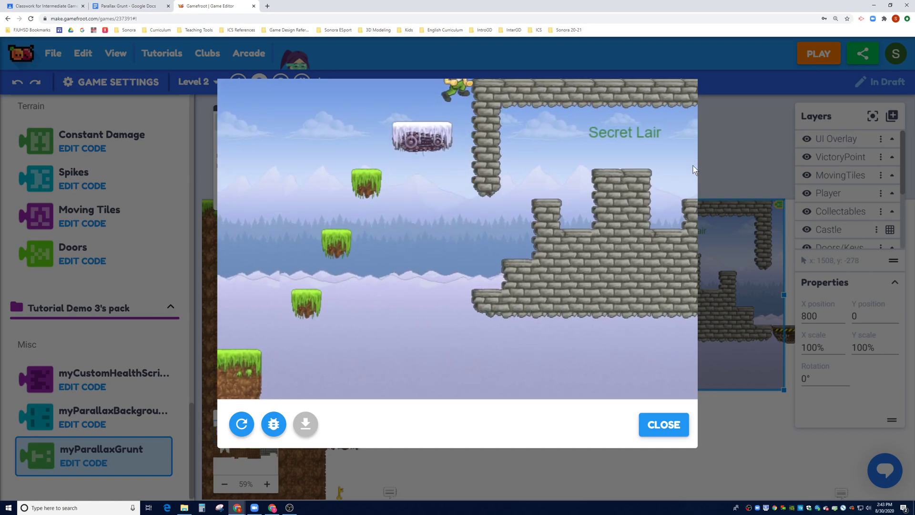
key(Right)
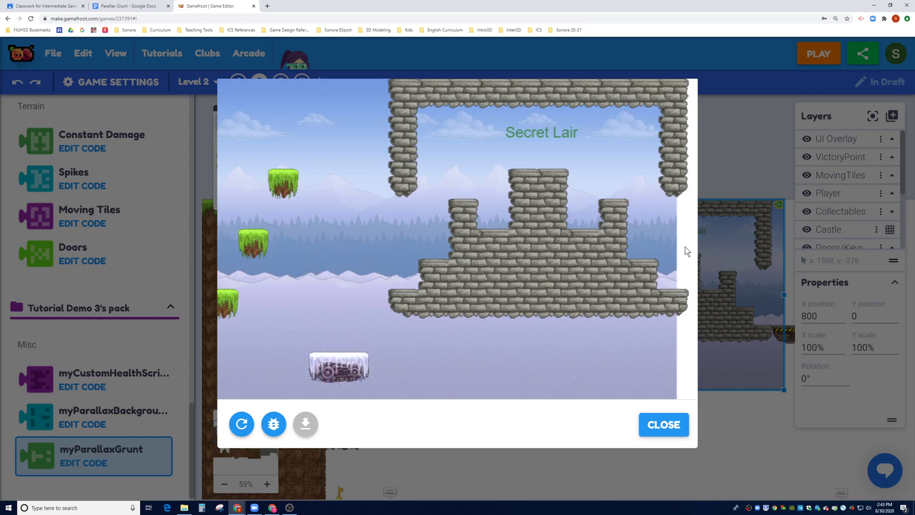
key(Right)
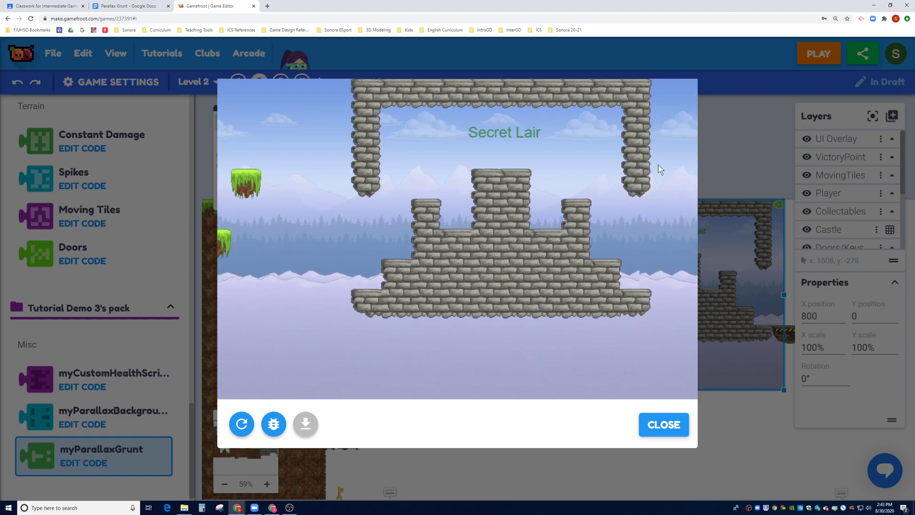
key(Left)
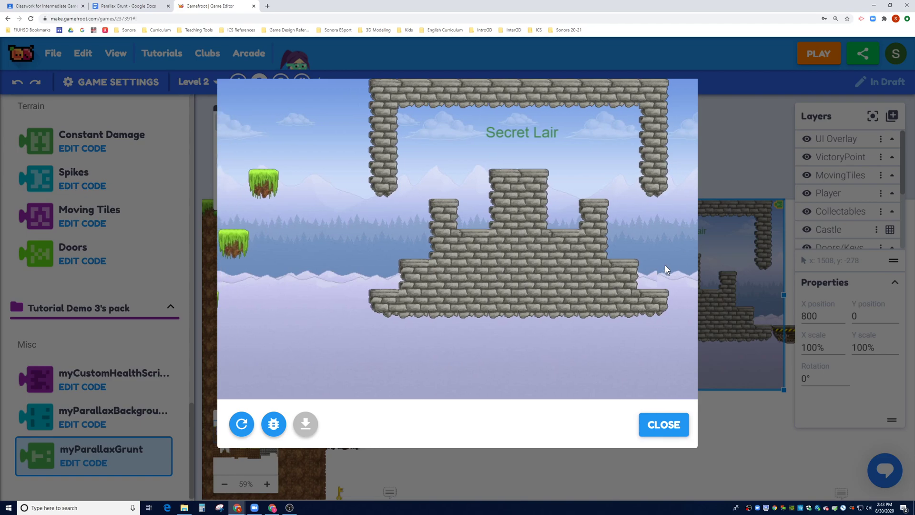
key(Right)
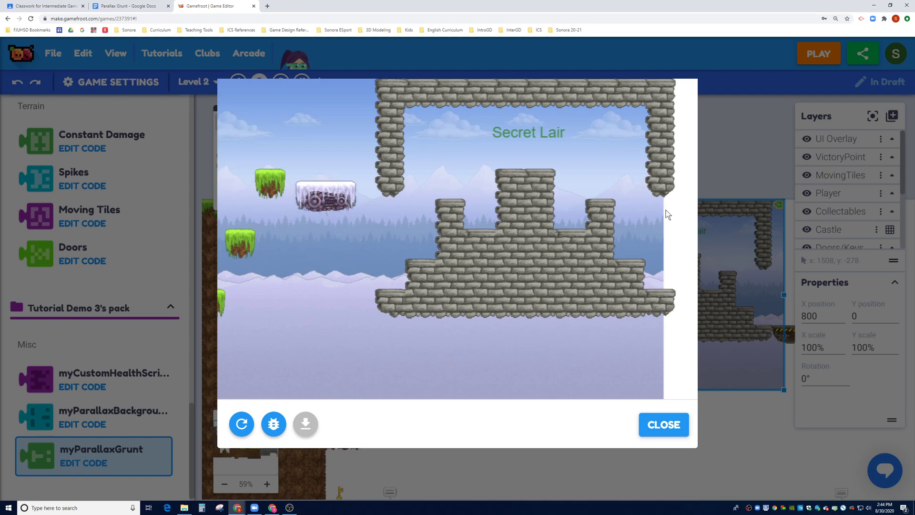
click(655, 417)
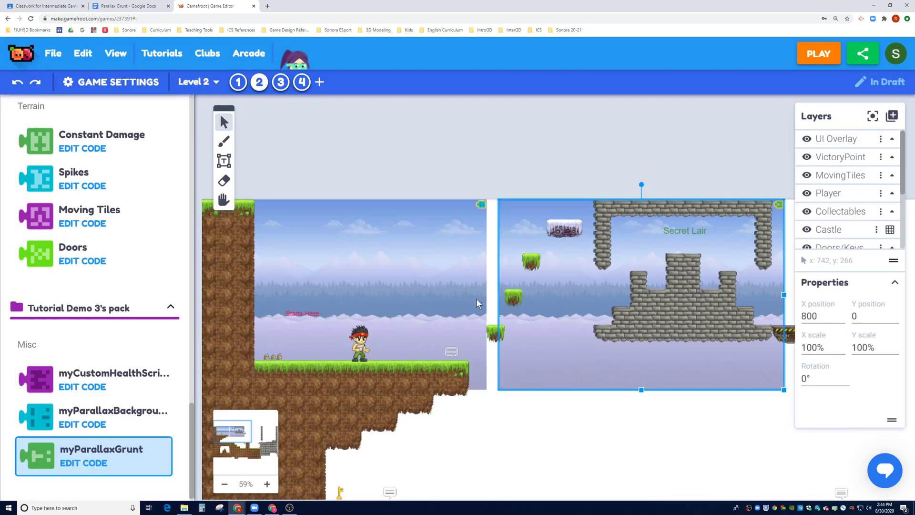
Set the first ice background's bufferPixel to 100 and play-test the level as far as the Secret Lair castle.
click(386, 236)
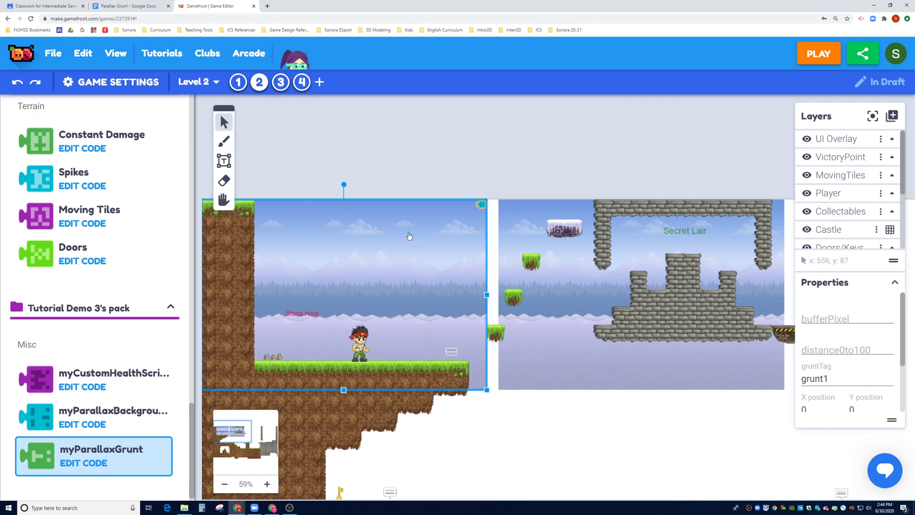
click(826, 314)
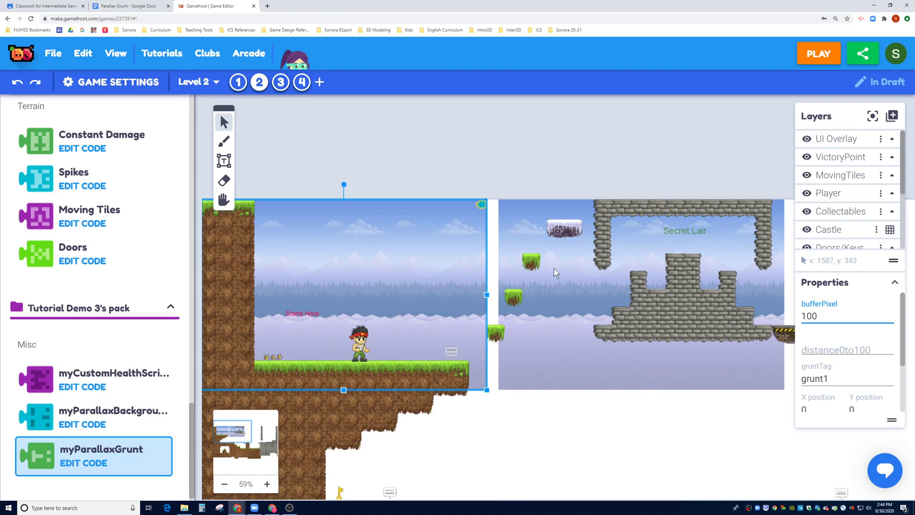
click(804, 65)
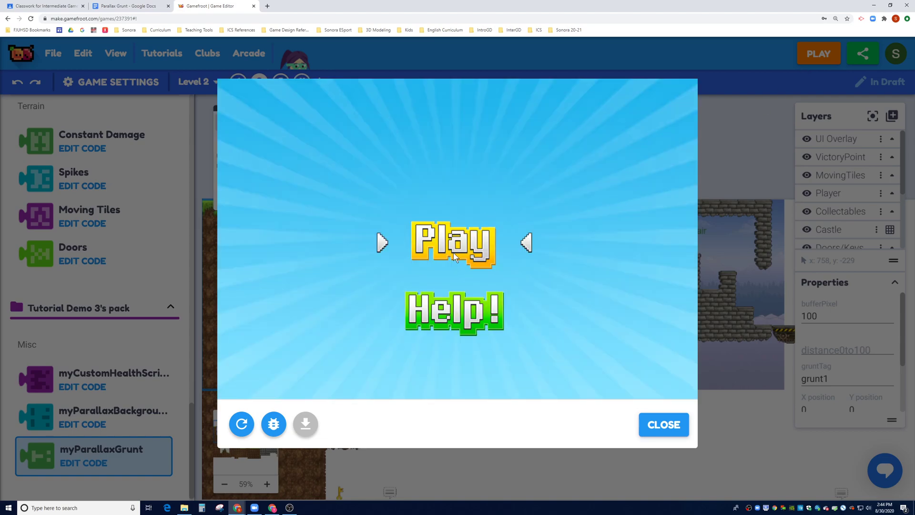
click(454, 256)
key(Right)
key(Up)
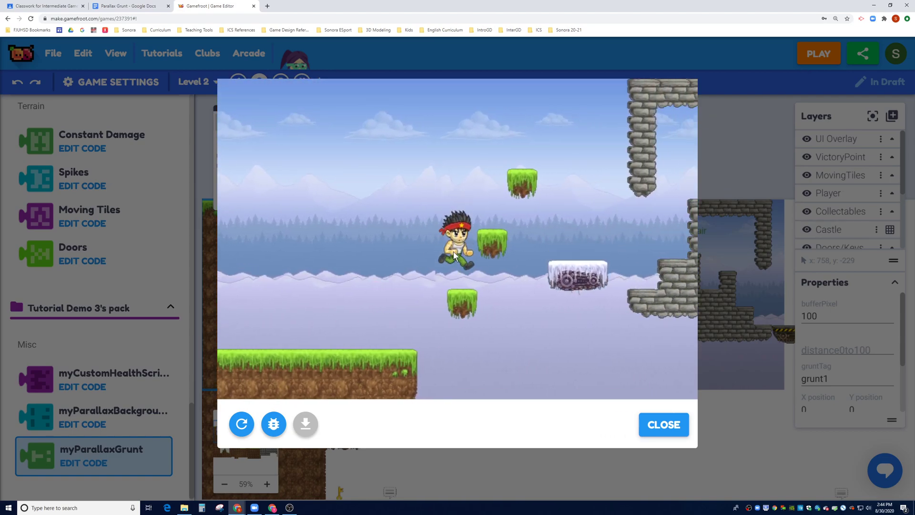
key(Up)
key(Right)
key(Up)
key(Right)
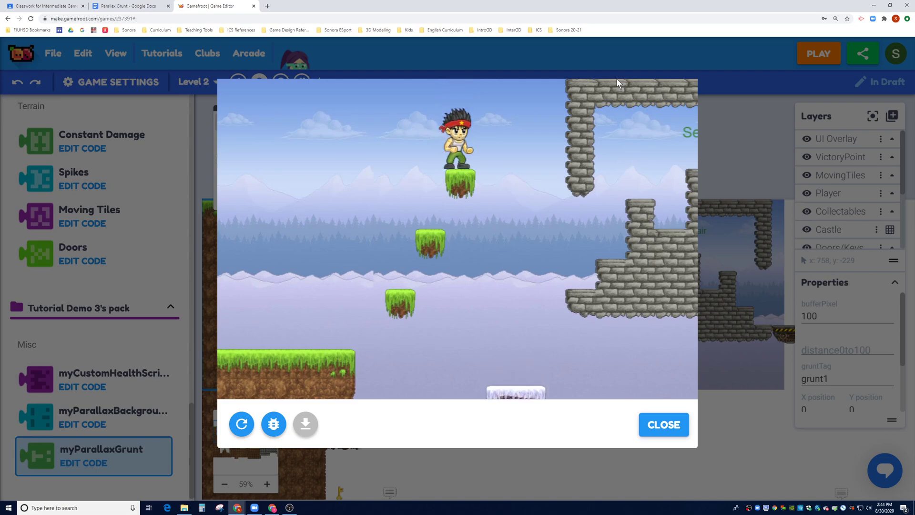
key(Right)
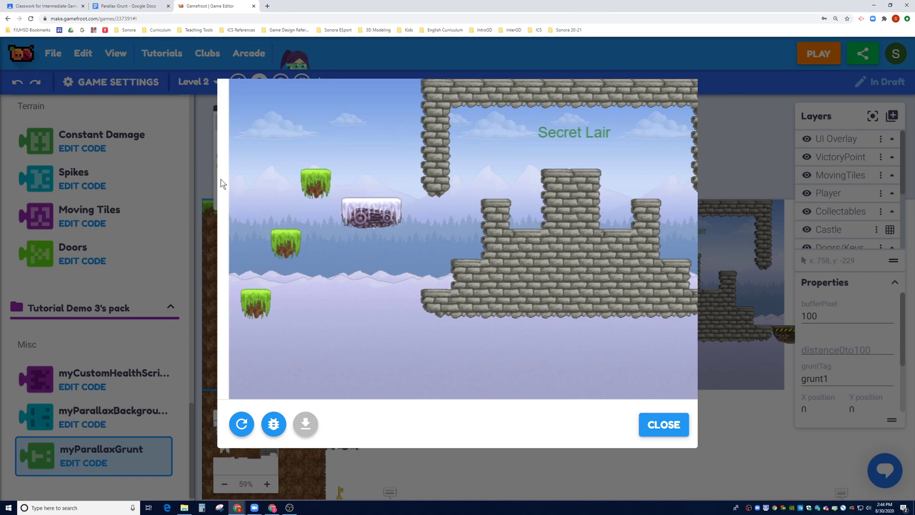
click(653, 432)
Set the first ice background's bufferPixel to 65 and play-test the level up the grass platforms to the Secret Lair castle.
drag(824, 317, 798, 317)
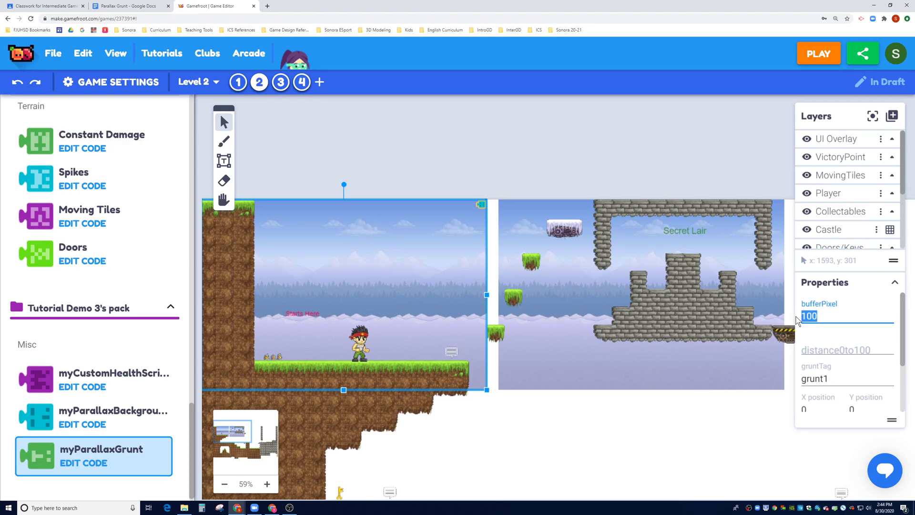
text(65)
click(809, 55)
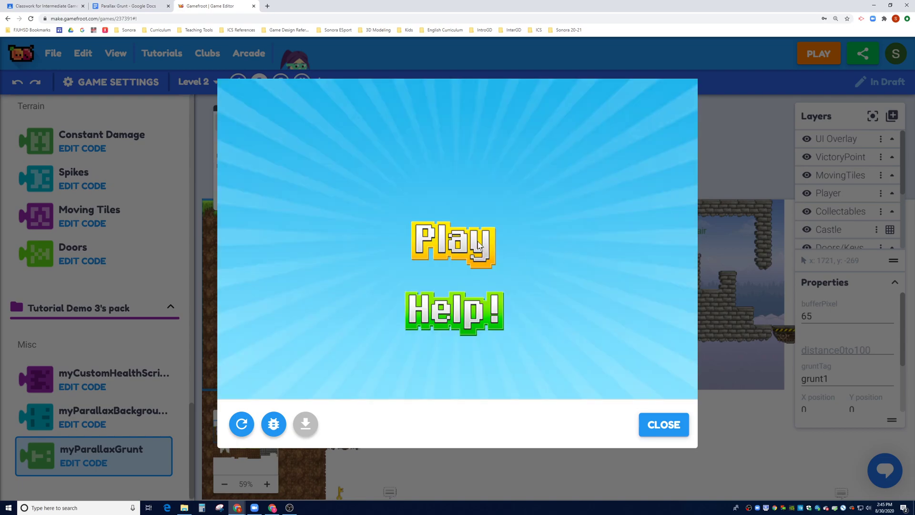
click(478, 245)
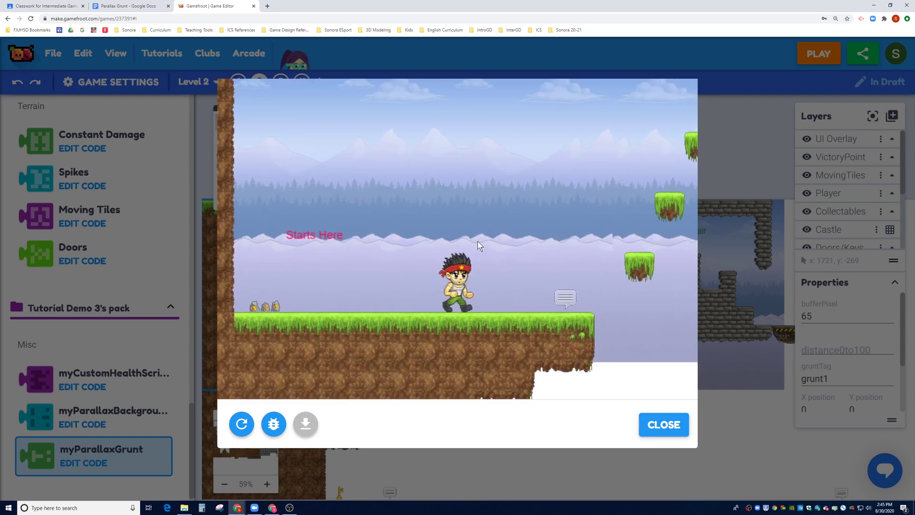
key(Up)
key(Right)
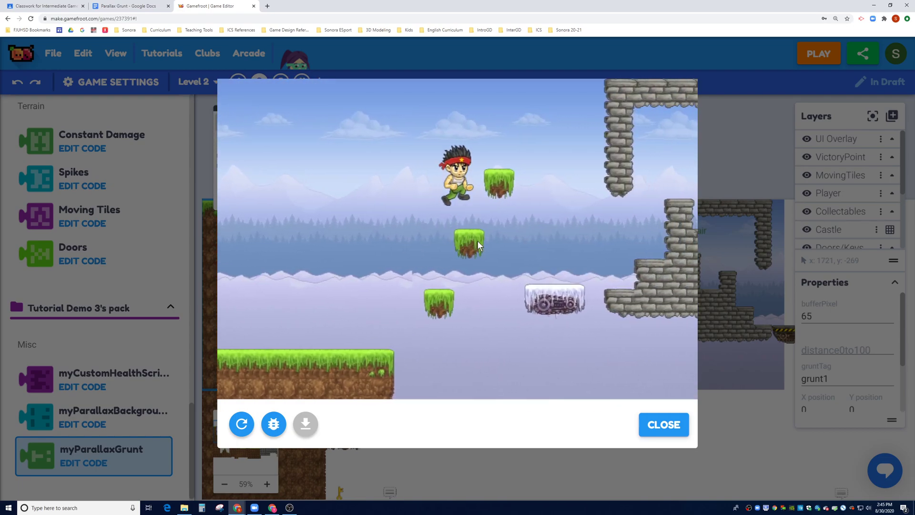
key(Up)
key(Right)
key(Right)
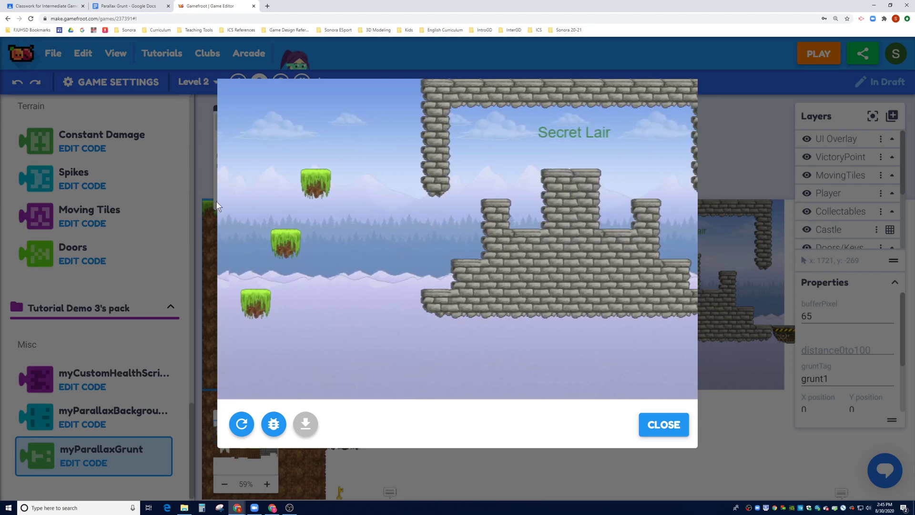
Run back and forth above the Secret Lair castle to check the background seam, return toward the start, and close the game.
key(Right)
key(Right)
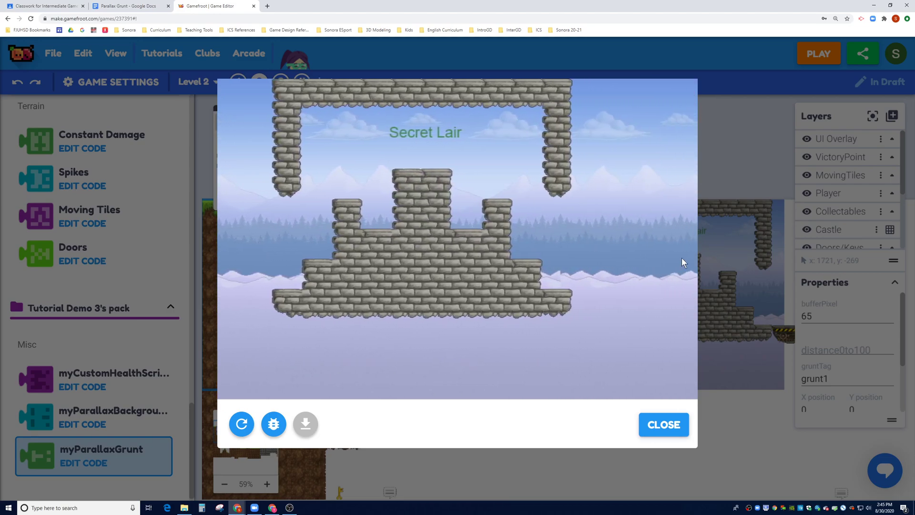
key(Left)
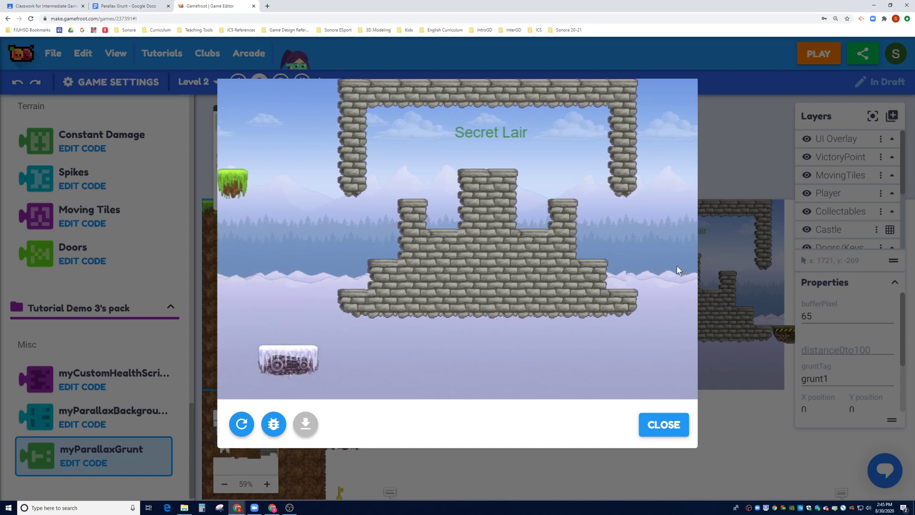
key(Right)
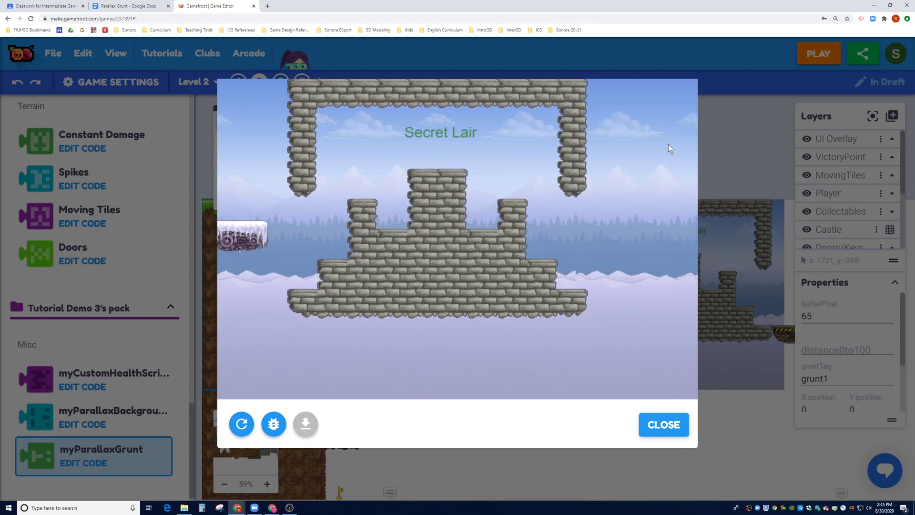
key(Left)
key(Right)
key(Left)
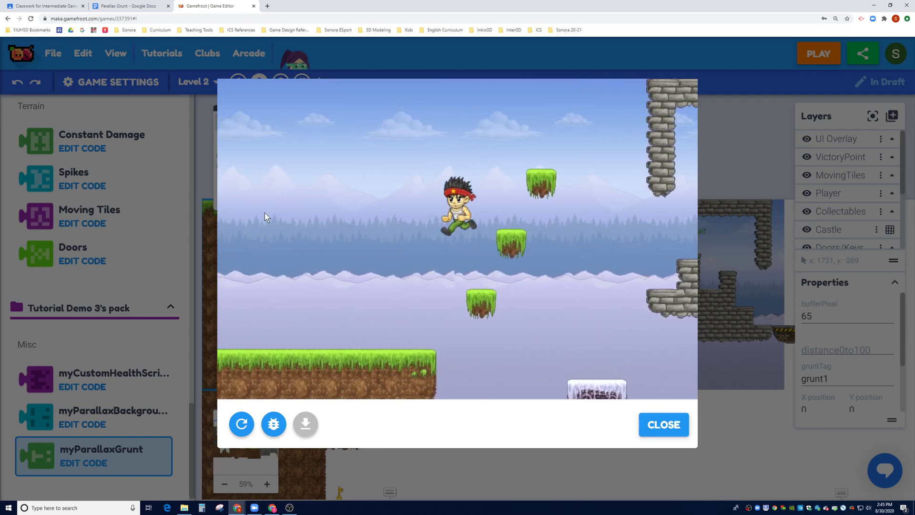
click(664, 425)
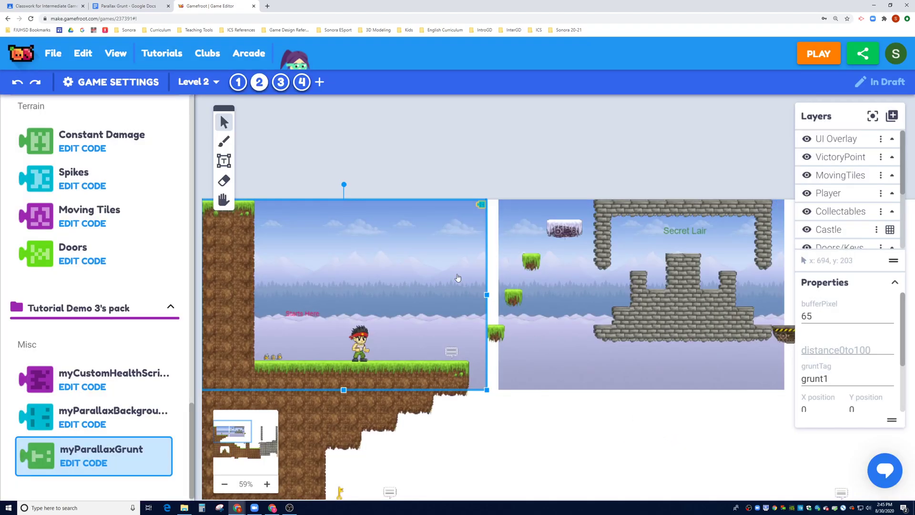
Set the first ice background's distance0to100 to 50 and play-test the level up the grass platforms to the castle.
click(819, 349)
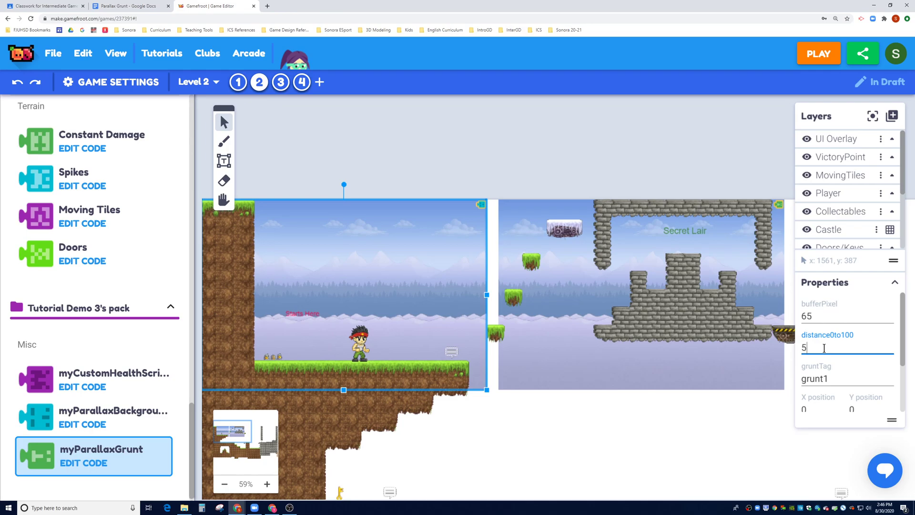
click(812, 59)
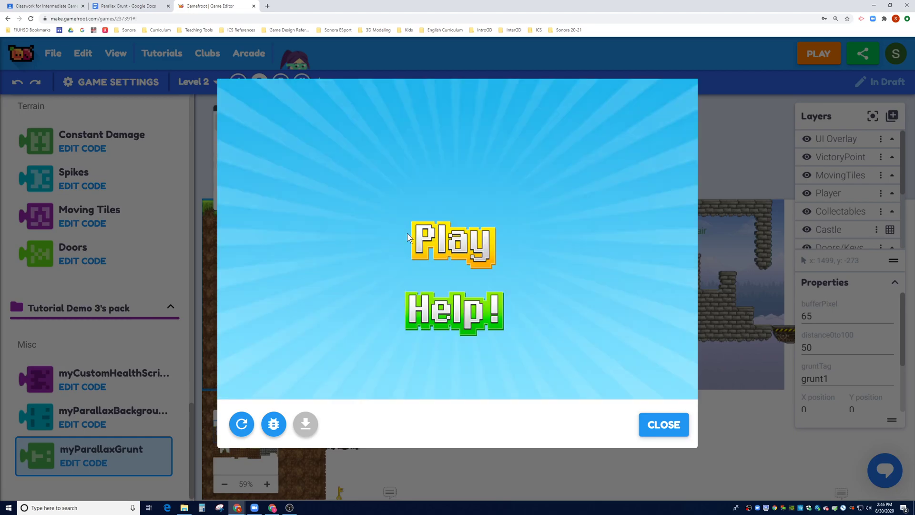
click(411, 237)
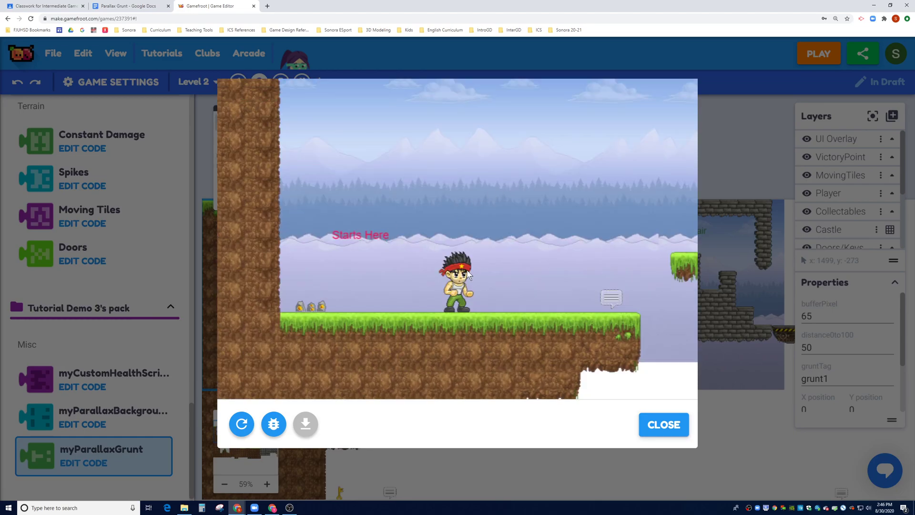
key(Right)
key(Up)
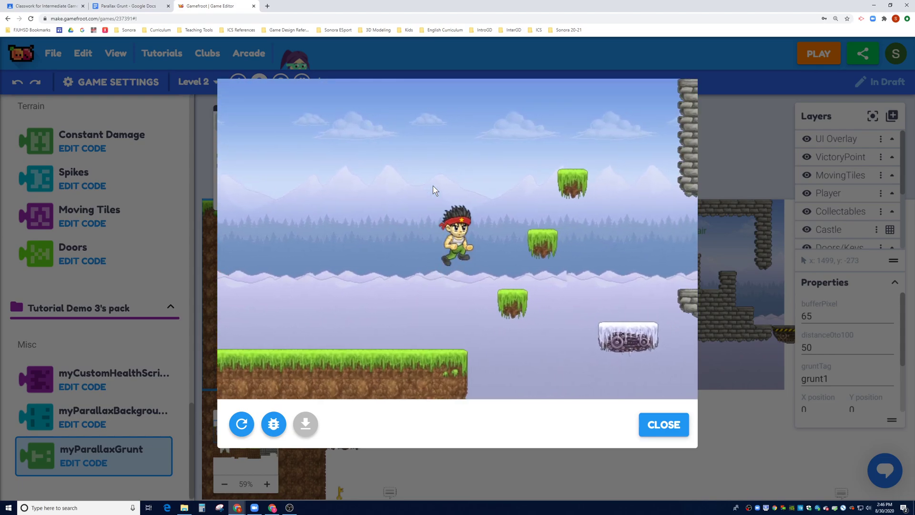
key(Right)
key(Up)
key(Up)
key(Right)
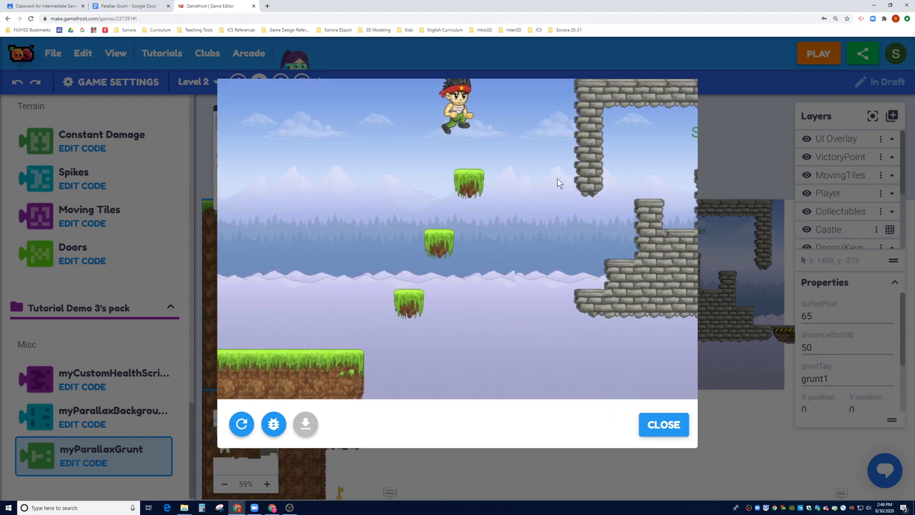
key(Right)
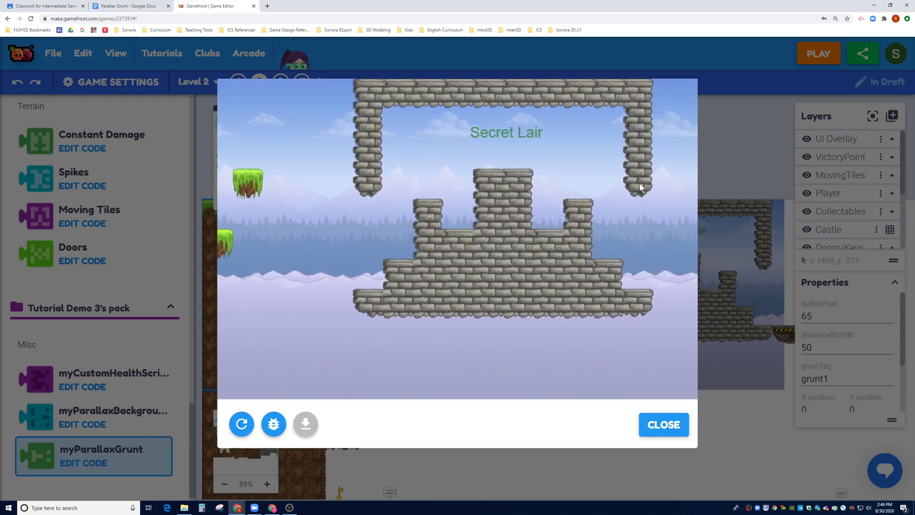
Run back and forth past both ends of the Secret Lair castle and return to the start, watching the parallax scrolling.
key(Left)
key(Left)
key(Left)
key(Right)
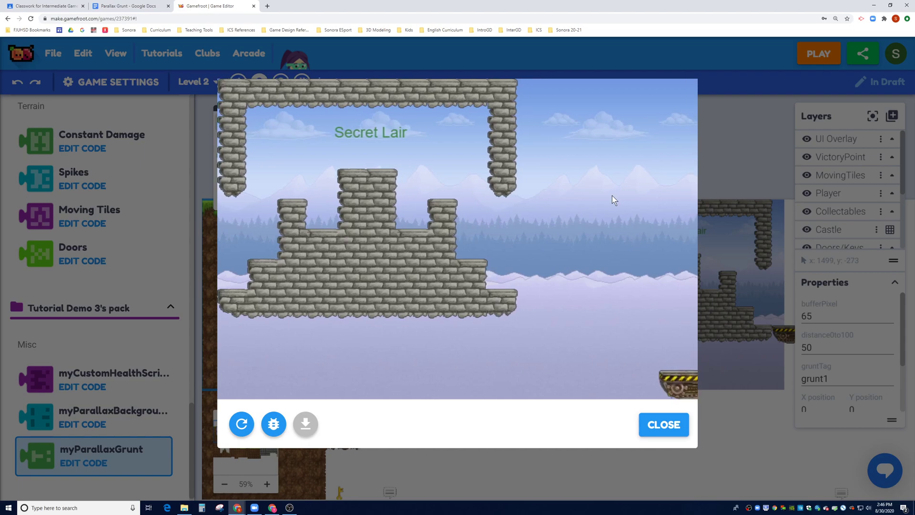
key(Right)
key(Left)
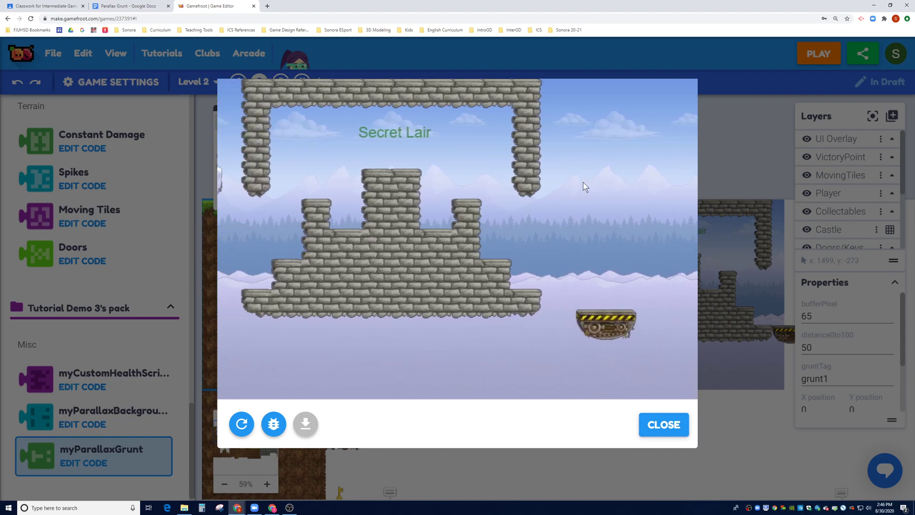
key(Left)
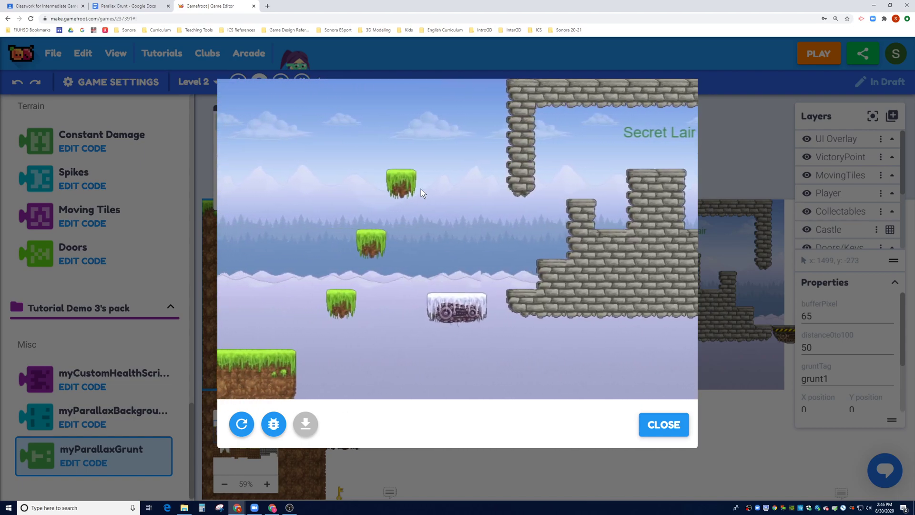
key(Left)
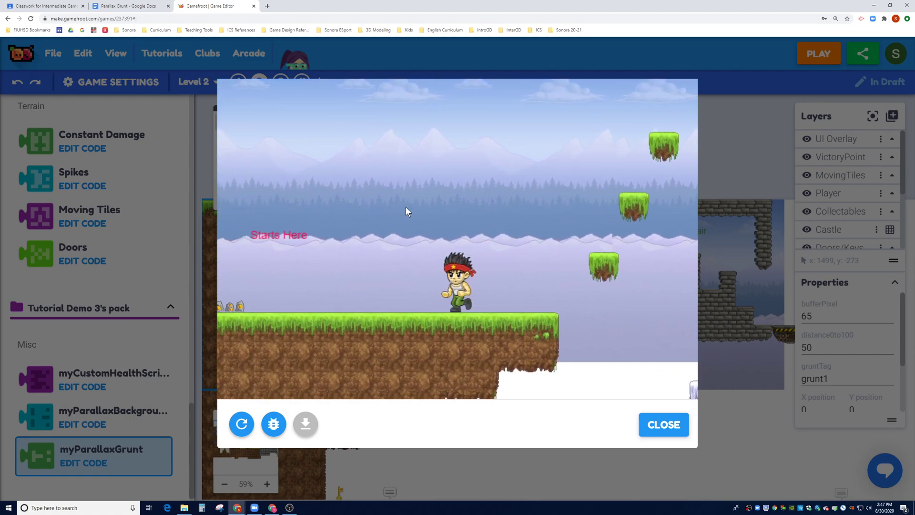
Jump from the start over the grass and moving ice platforms to the castle again to recheck the parallax, then close the game.
key(Up)
key(Right)
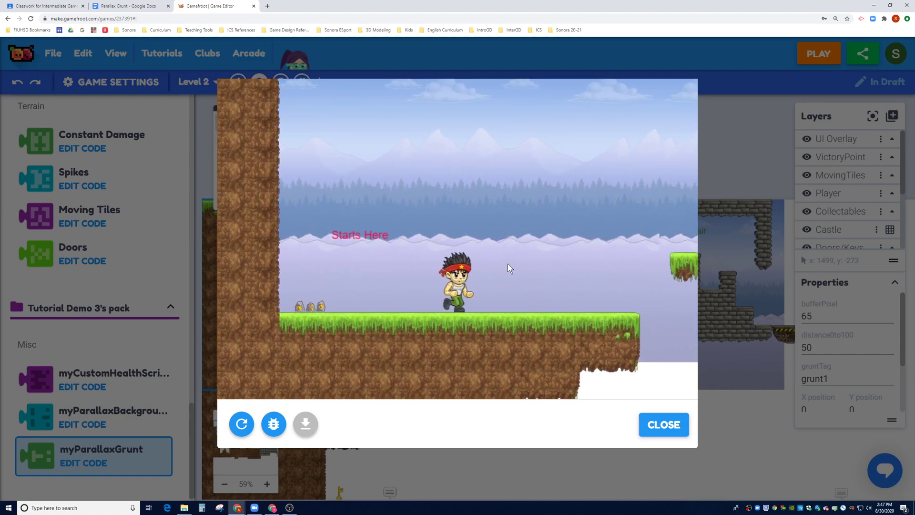
key(Up)
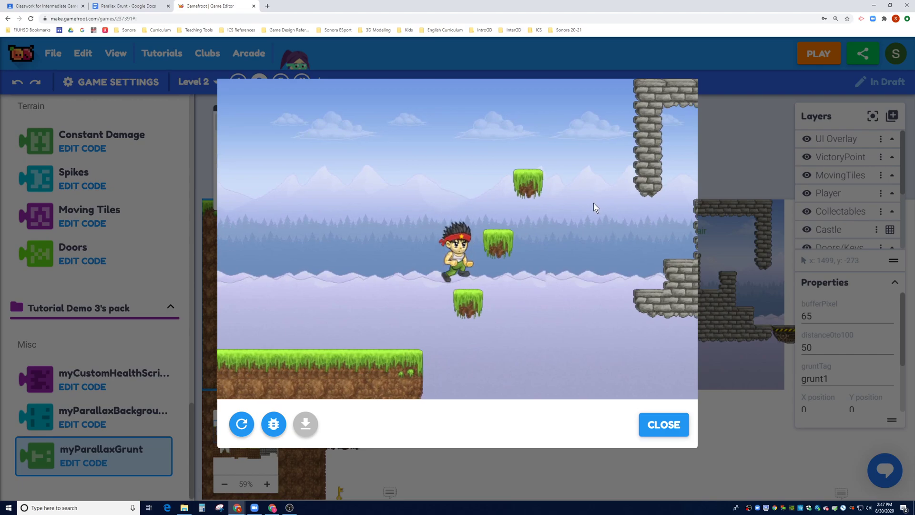
key(Up)
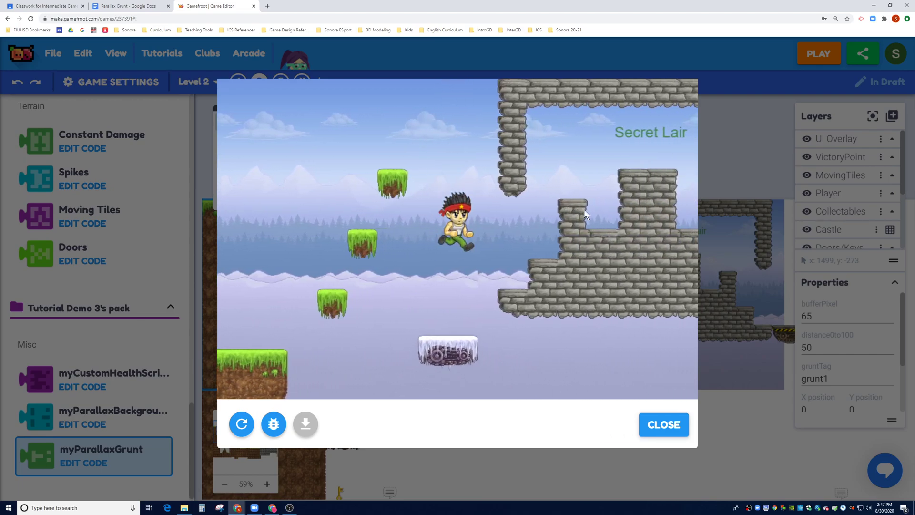
key(Up)
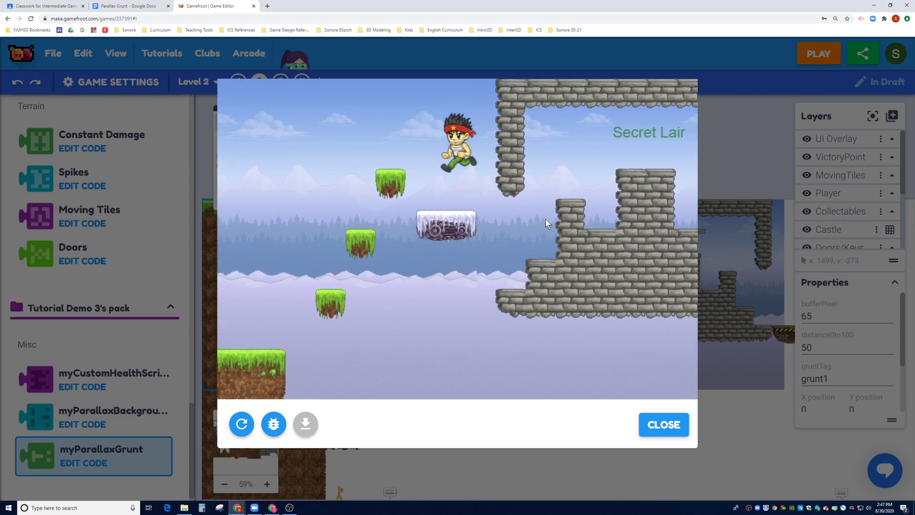
key(Up)
key(Right)
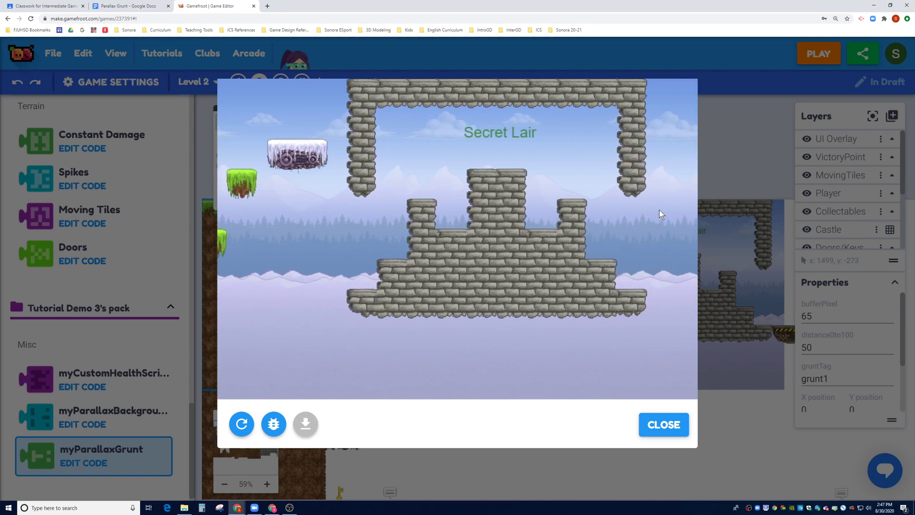
key(Left)
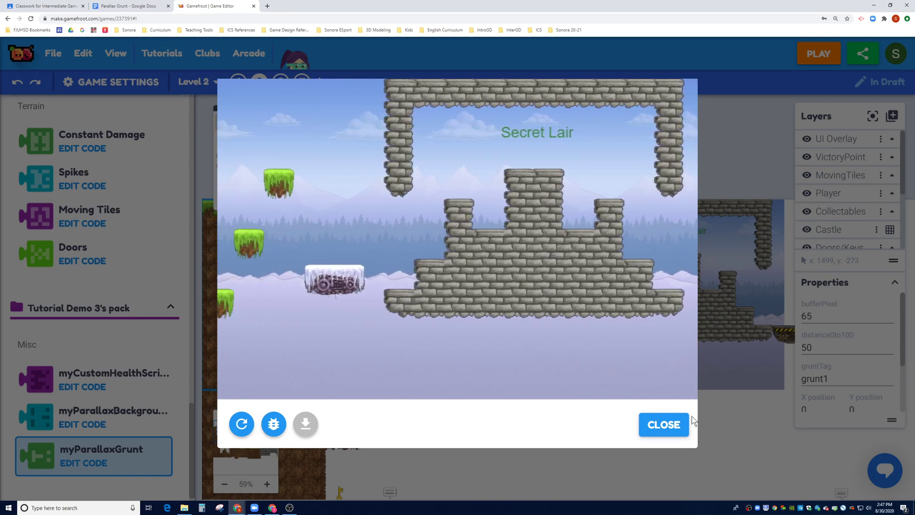
click(665, 424)
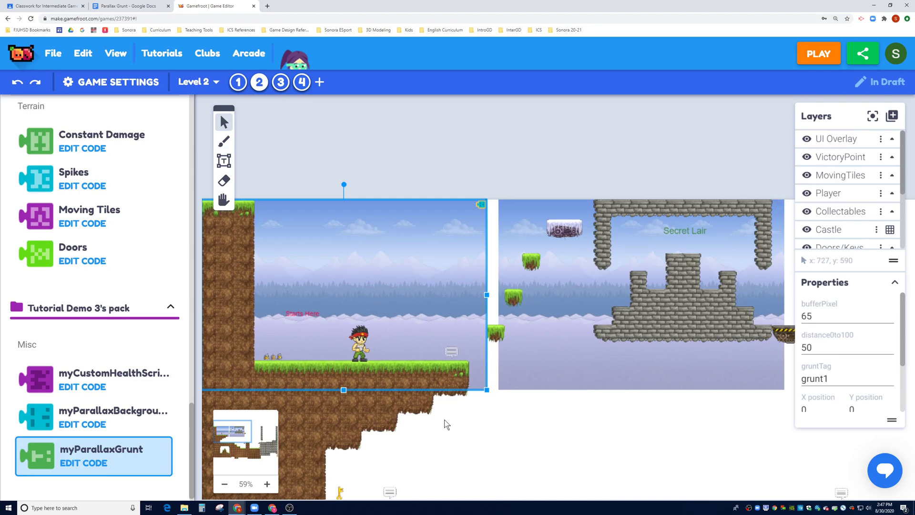
Browse the media library's Background images and preview the dark green brick background over the level without placing it.
scroll(82, 321, up, 4)
scroll(83, 324, down, 1)
scroll(83, 325, up, 3)
scroll(83, 327, down, 4)
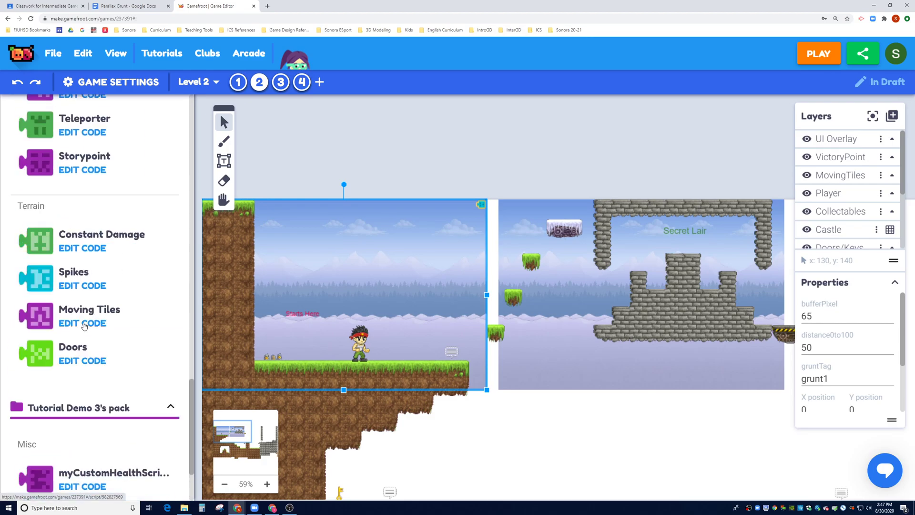
scroll(83, 326, up, 10)
scroll(84, 326, up, 8)
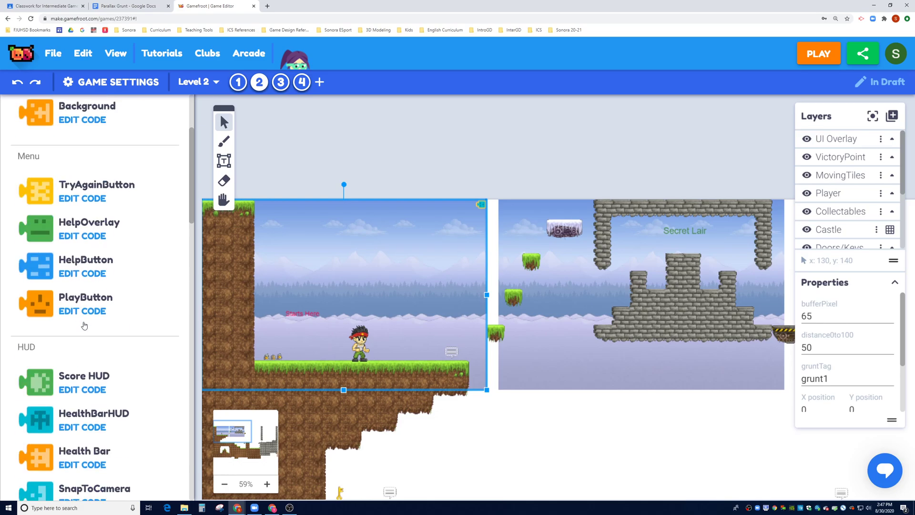
click(22, 110)
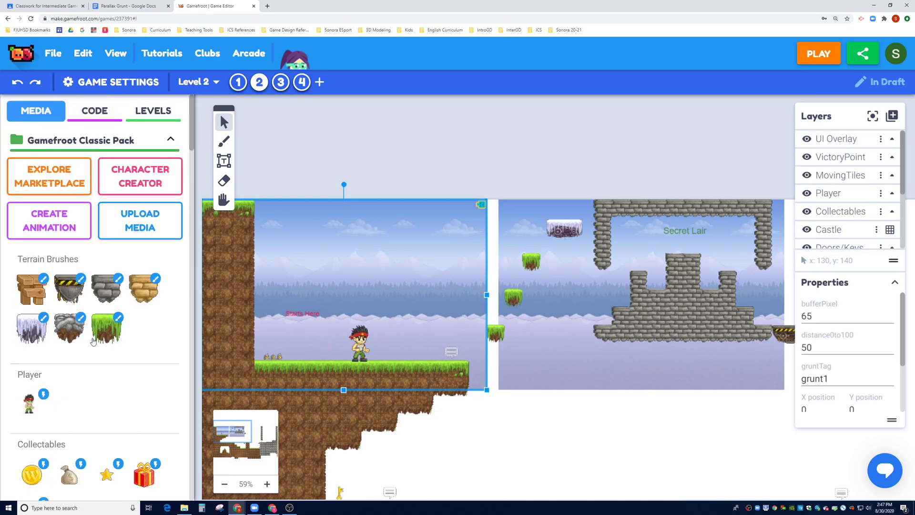
scroll(102, 370, down, 15)
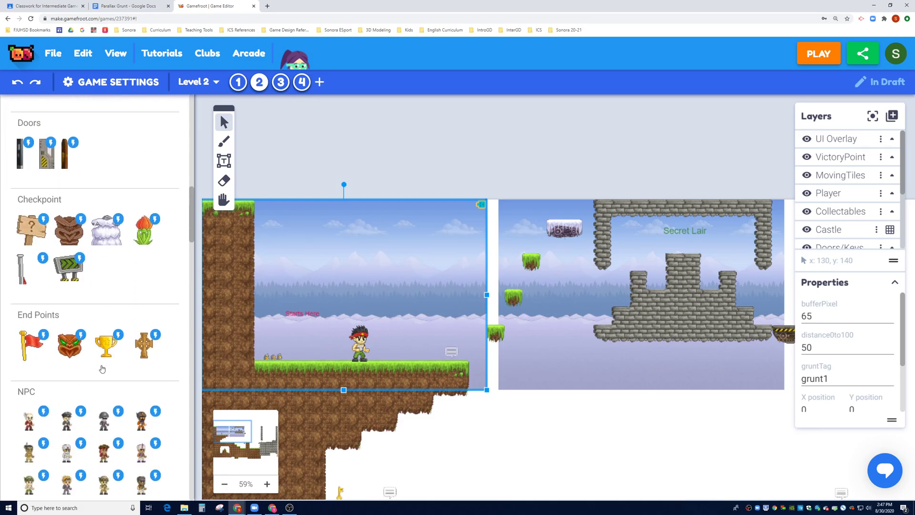
scroll(102, 370, down, 15)
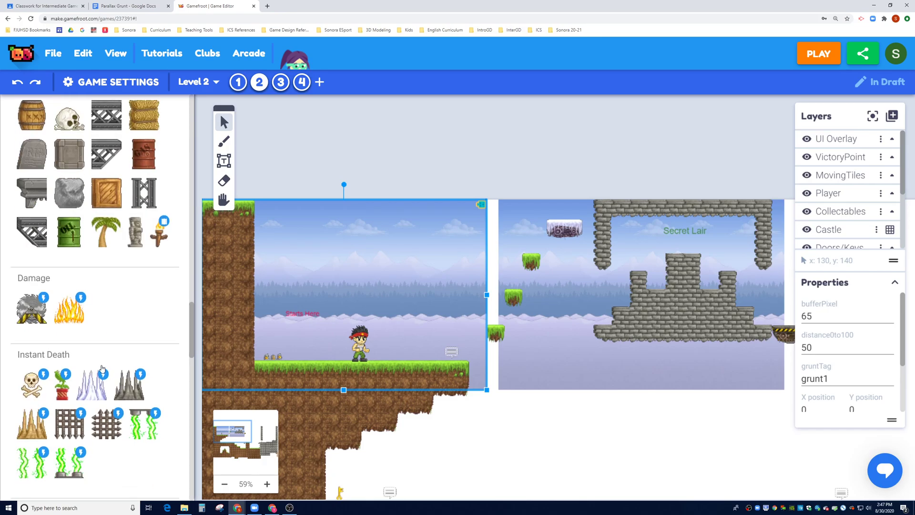
scroll(102, 369, down, 7)
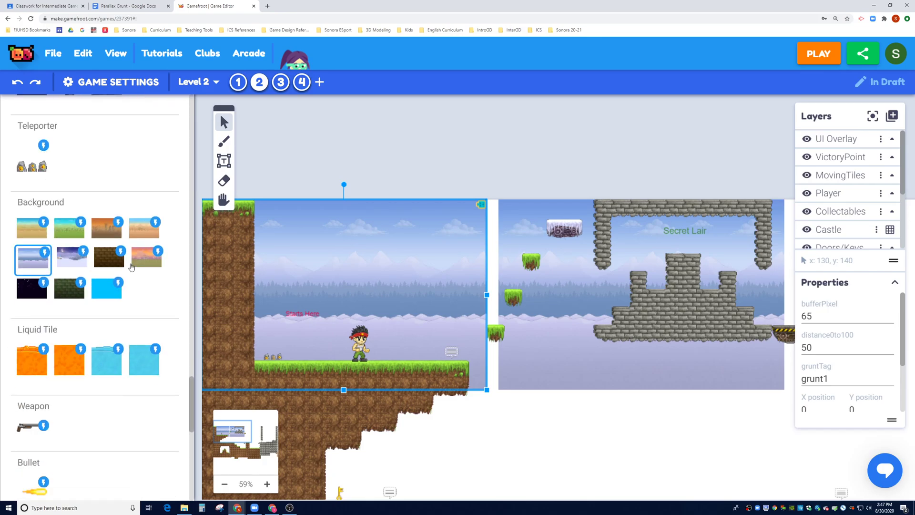
click(71, 297)
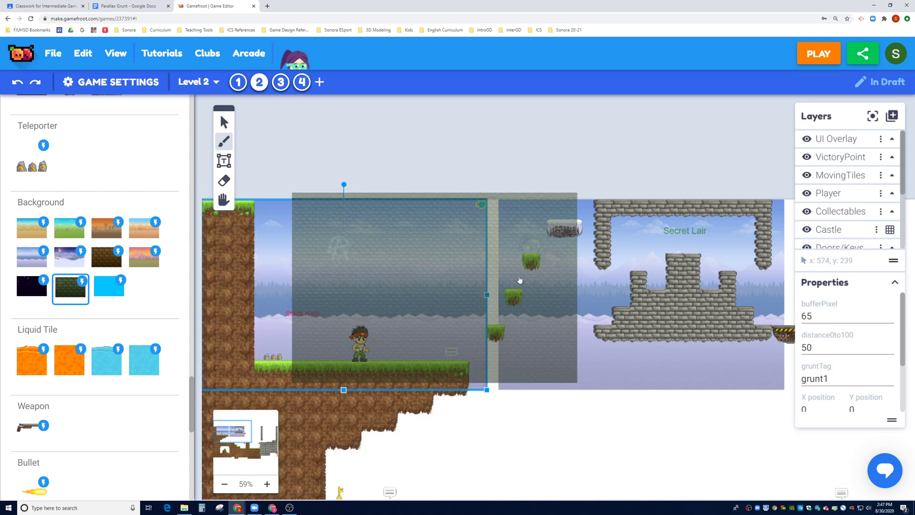
click(224, 122)
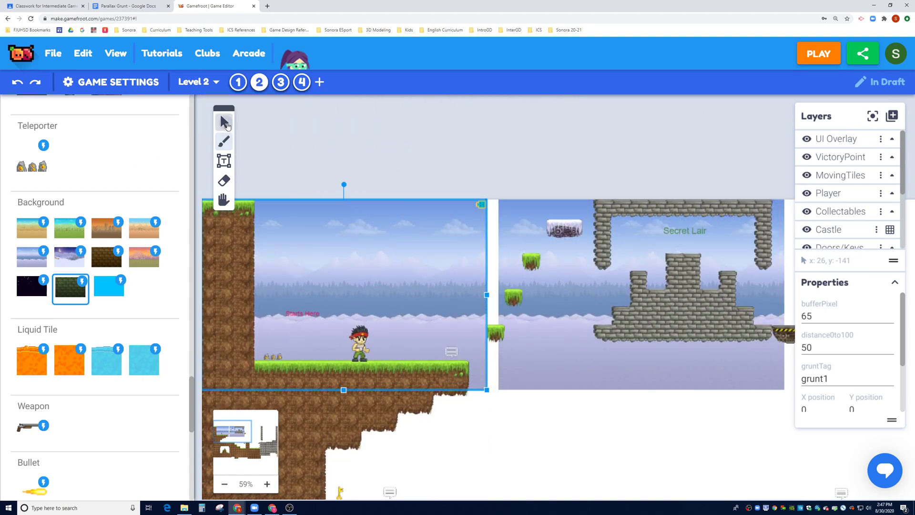
Place the dark green brick Wall Background over the lower start area on the Background layer at about Y 267 and set its X position to 0.
scroll(837, 228, down, 3)
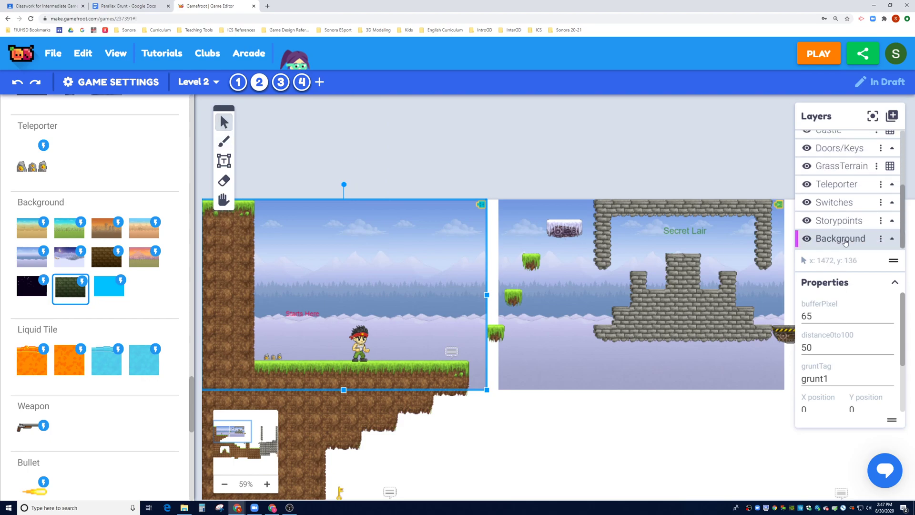
click(74, 291)
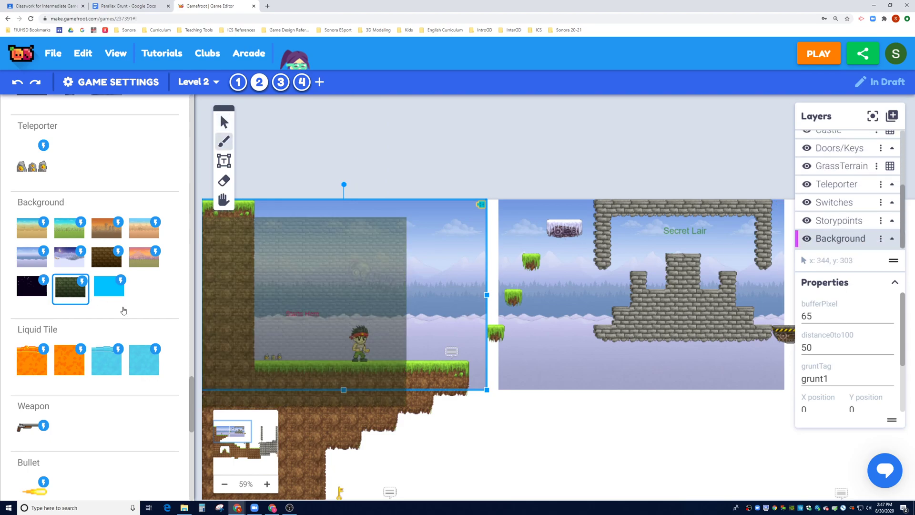
click(347, 397)
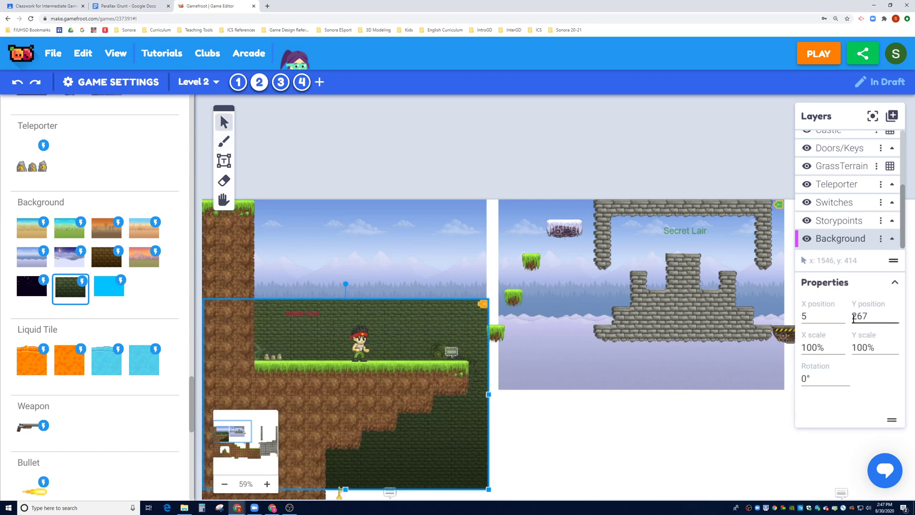
click(828, 315)
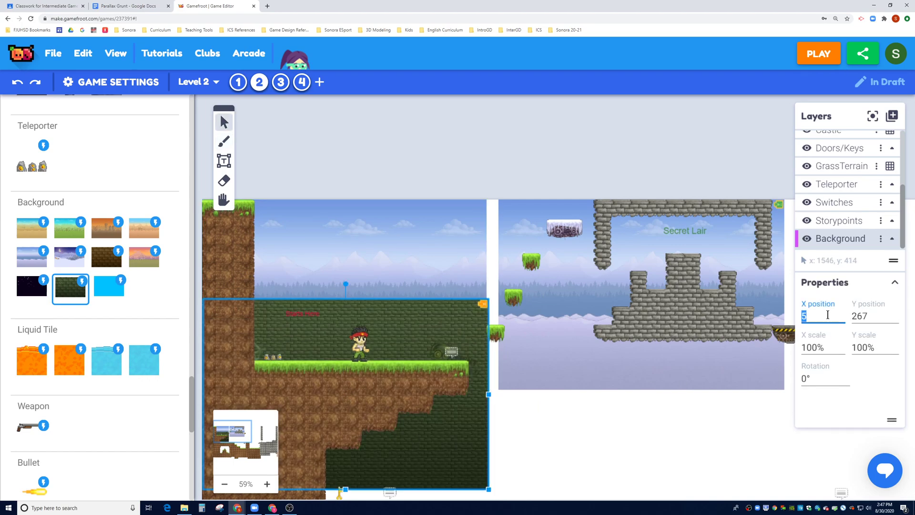
text(0)
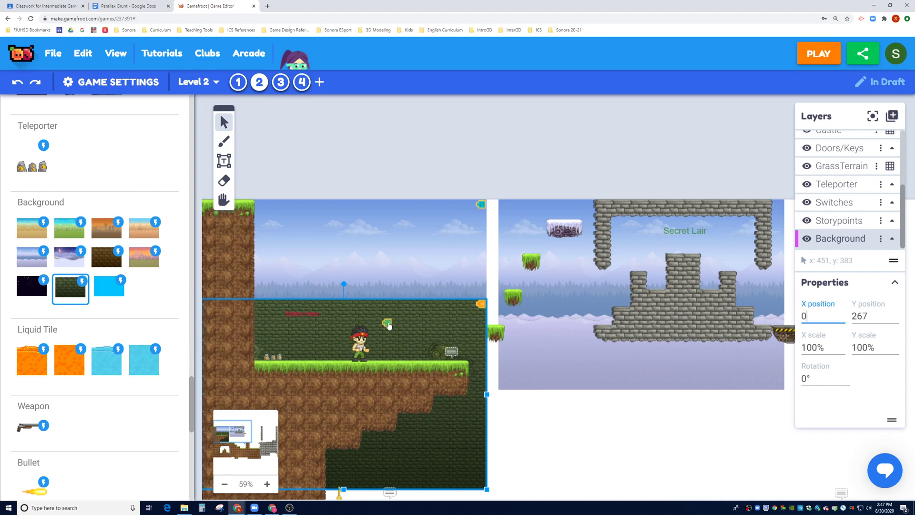
Lower the start area's Wall Background to about Y 331 and set its X position back to 0.
drag(369, 316, 387, 325)
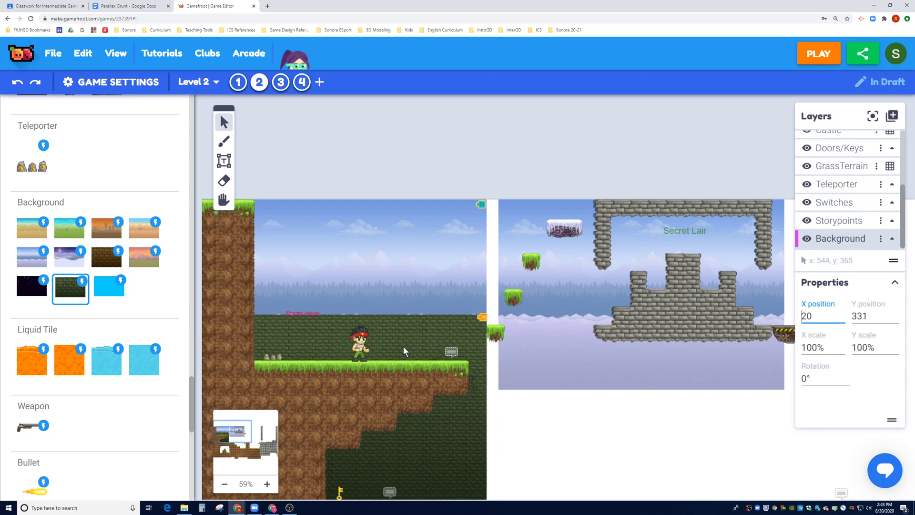
drag(409, 346, 401, 351)
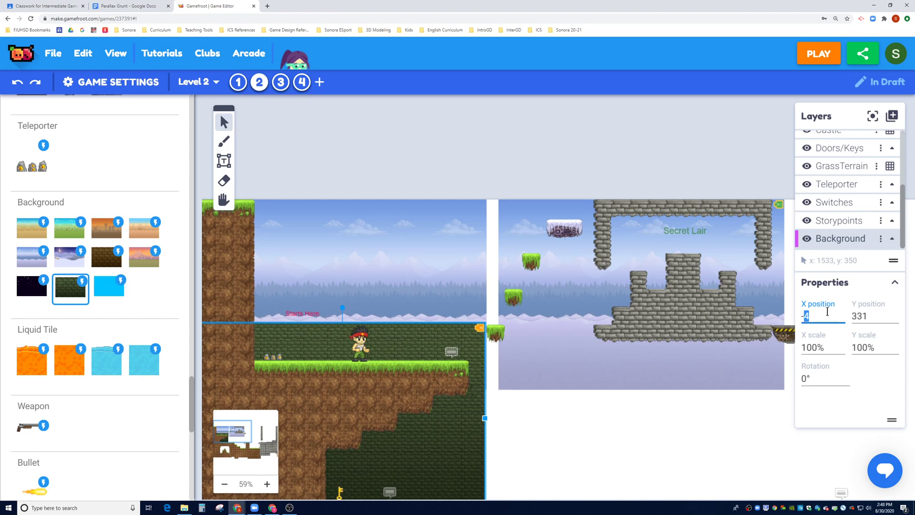
text(0)
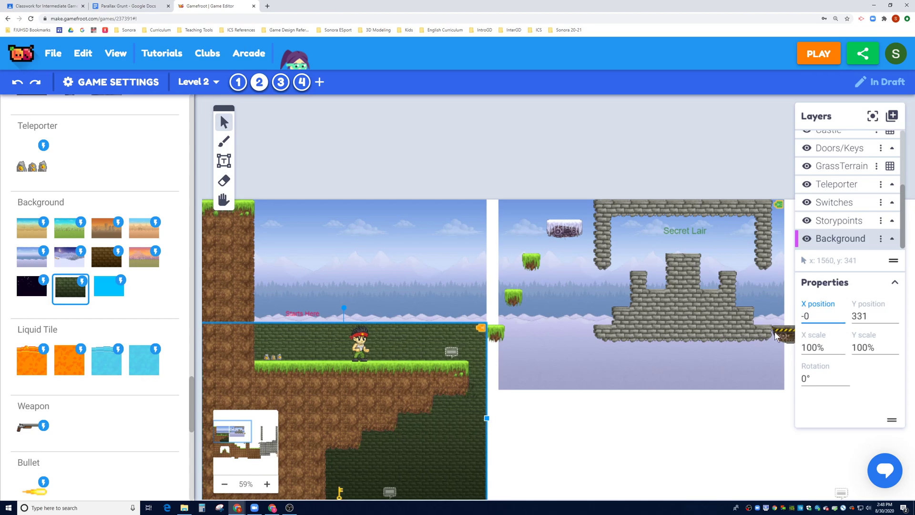
Place a second dark green Wall Background beneath the Secret Lair castle at about X 834, Y 375.
click(591, 440)
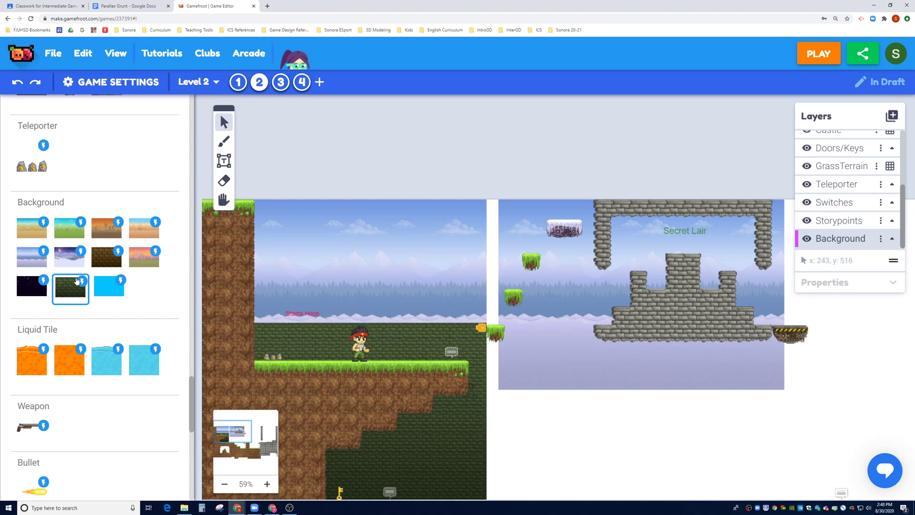
click(63, 291)
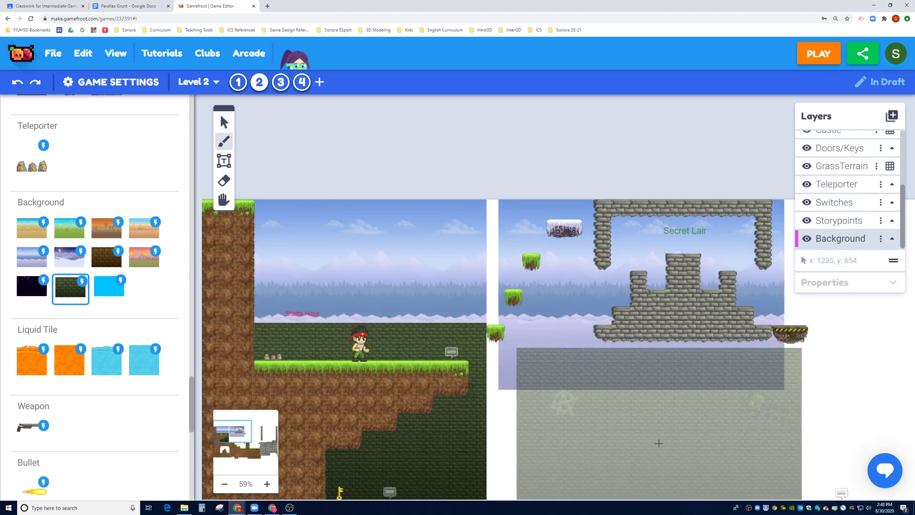
click(654, 434)
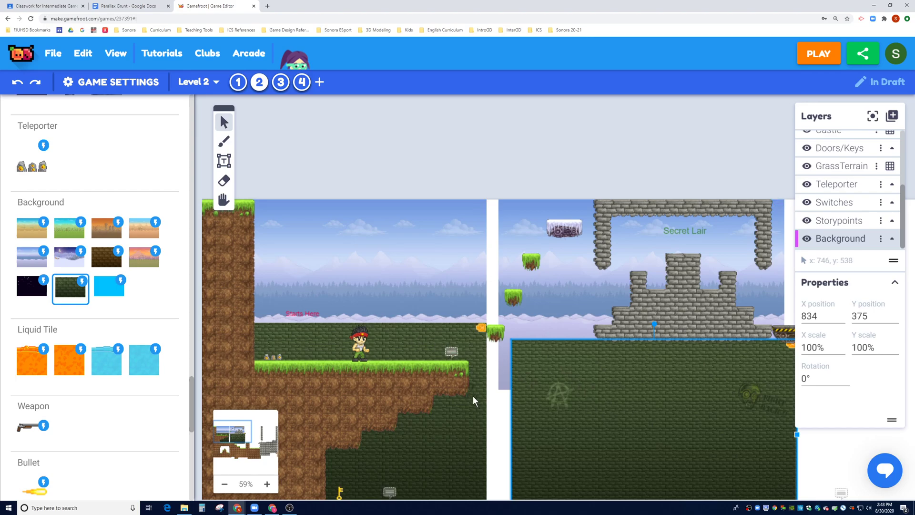
Remove the Background script from both Wall Backgrounds and move the one under the castle to about X 794, Y 372.
click(425, 341)
right_click(479, 331)
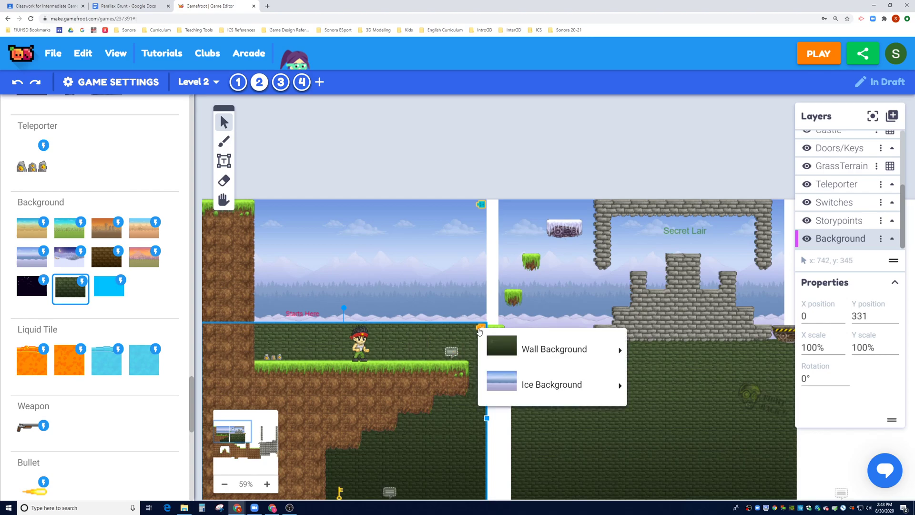
mouse_move(553, 355)
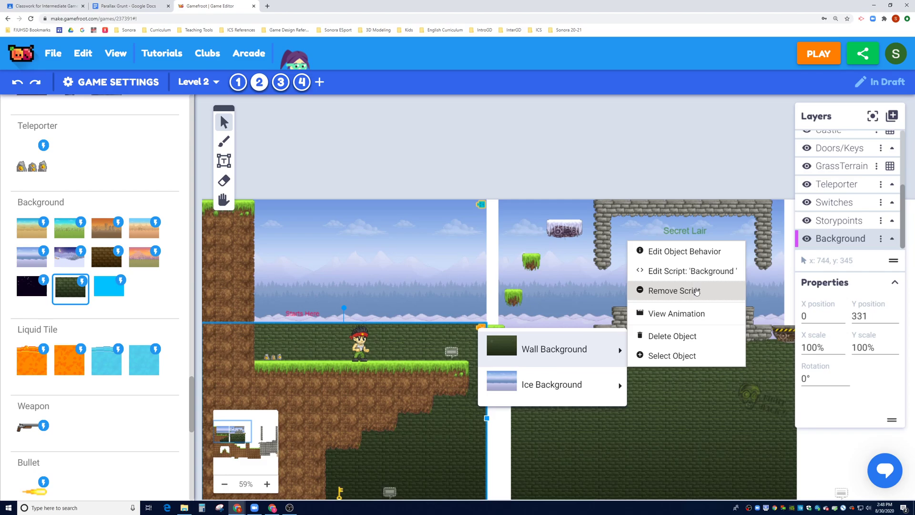
click(696, 292)
click(644, 414)
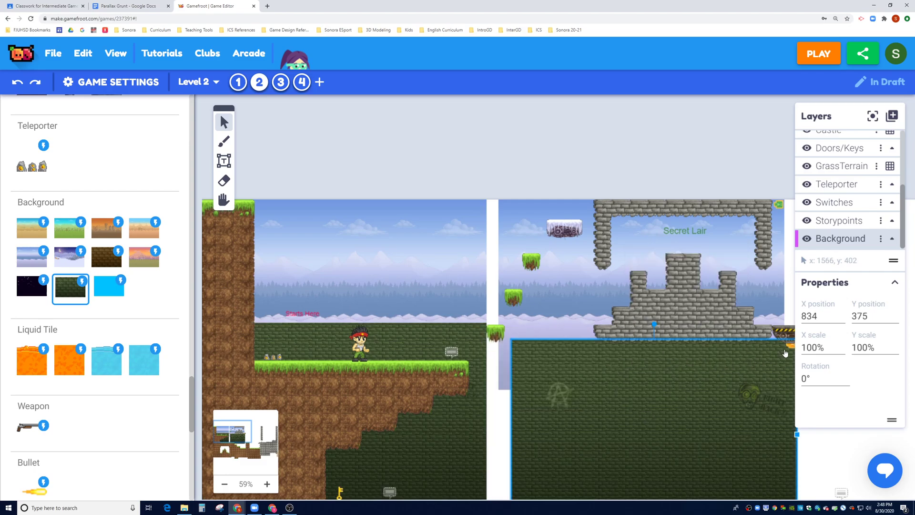
right_click(788, 352)
mouse_move(786, 368)
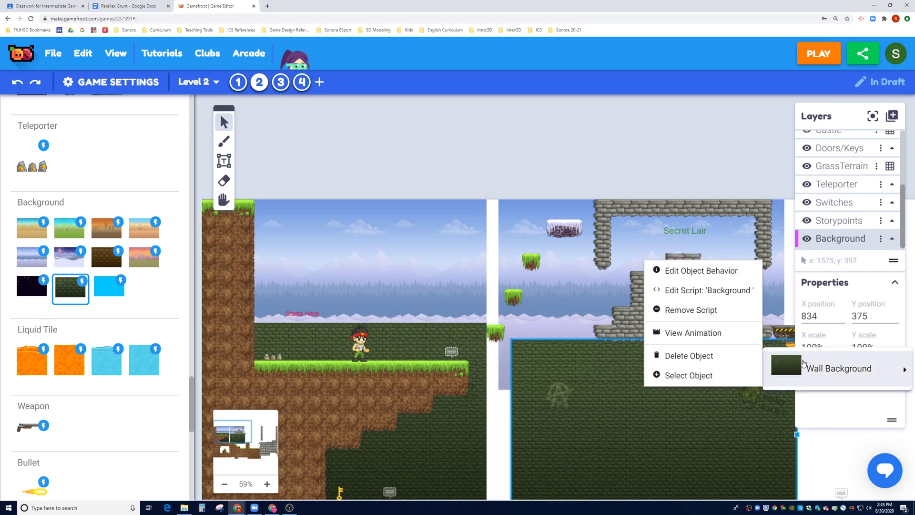
click(710, 319)
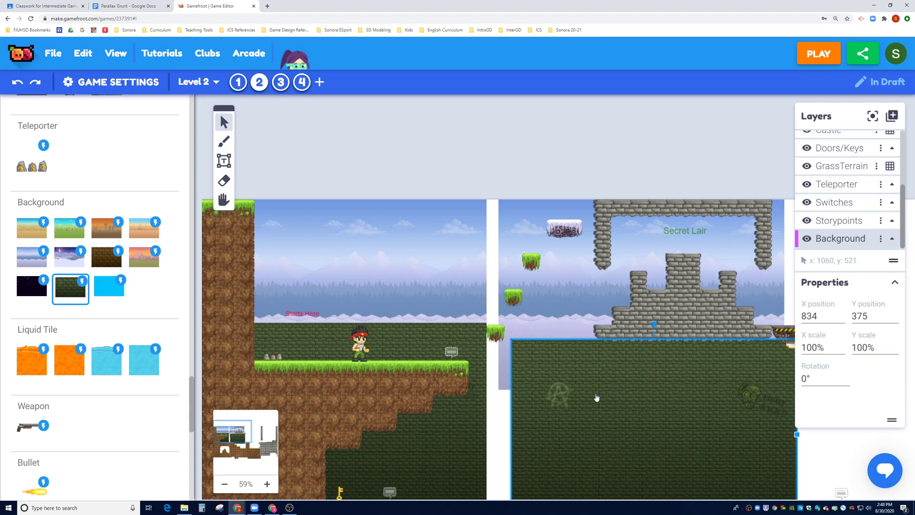
drag(596, 397, 580, 397)
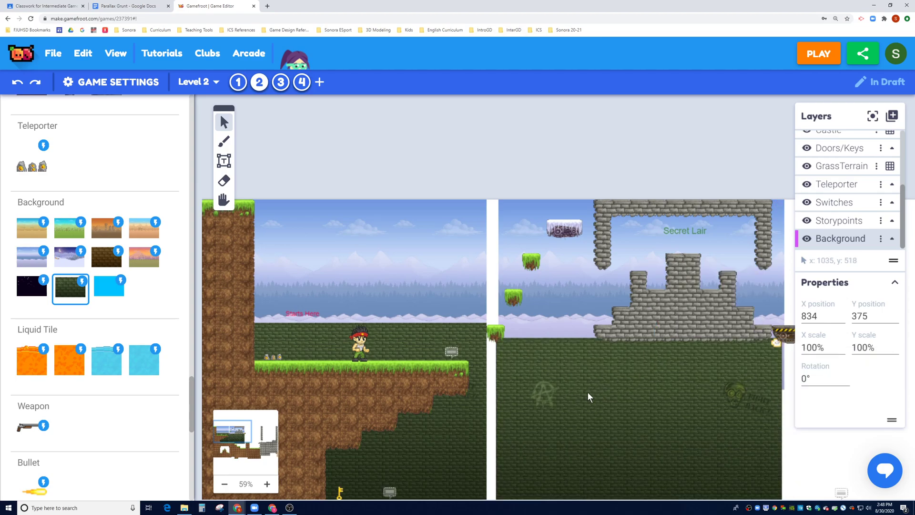
click(591, 397)
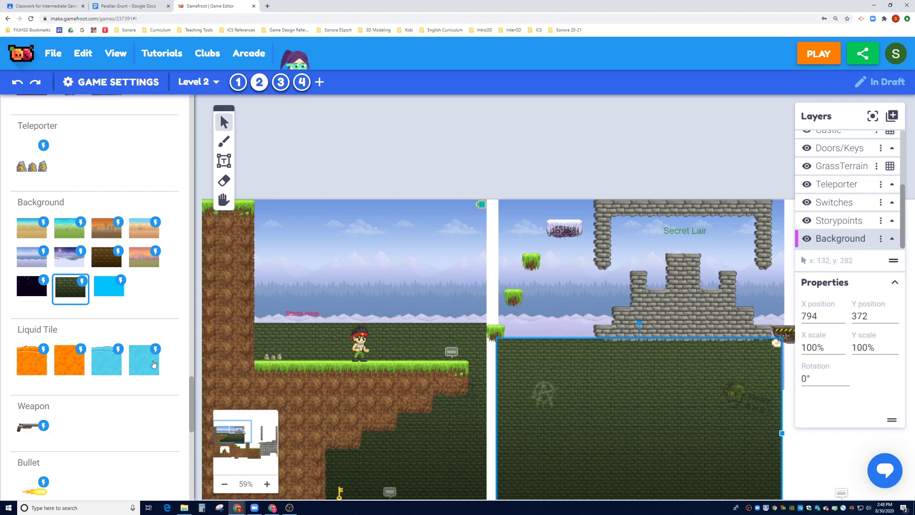
Attach the myParallaxBackground script to the start area's Wall Background and the myParallaxGrunt script to the one under the castle.
scroll(154, 364, down, 3)
scroll(154, 364, up, 2)
scroll(162, 150, up, 10)
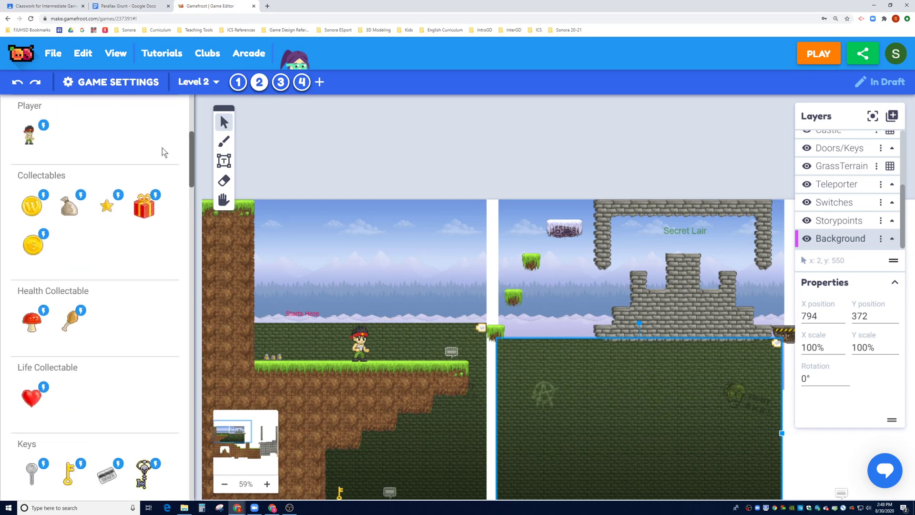
click(95, 111)
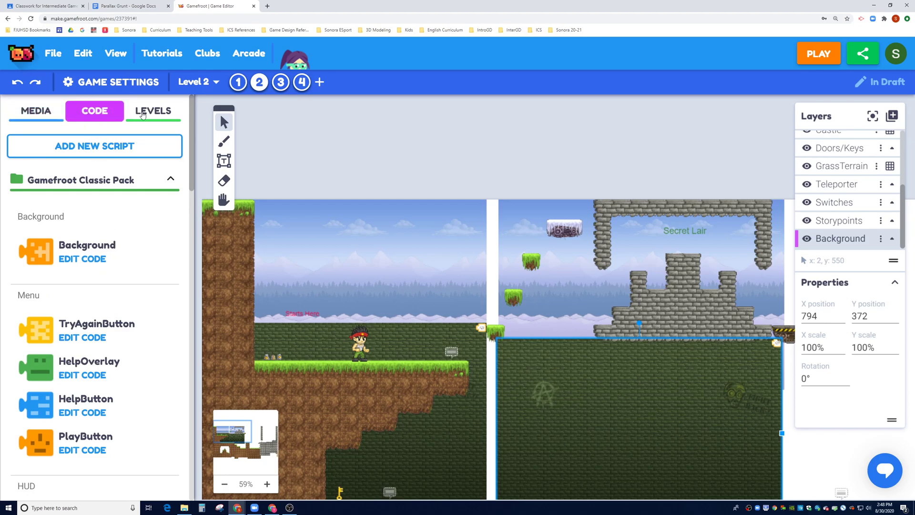
scroll(170, 320, down, 15)
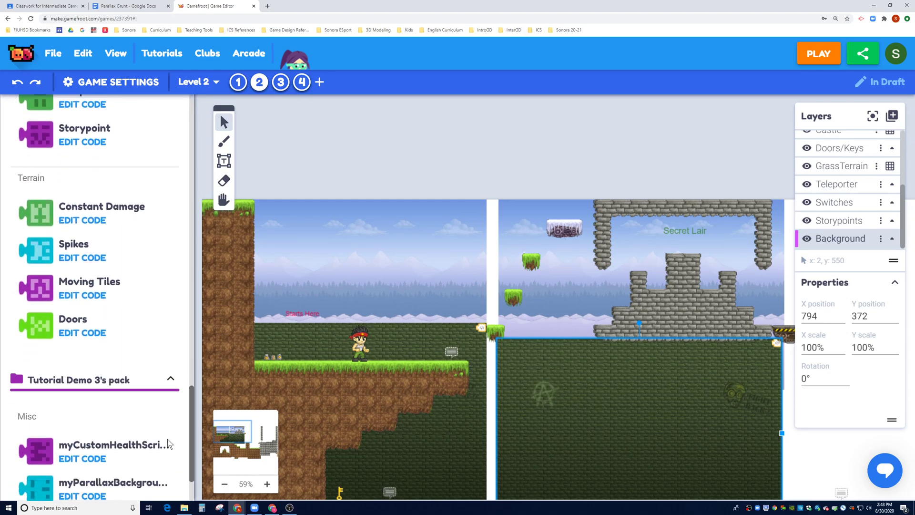
drag(96, 413, 494, 335)
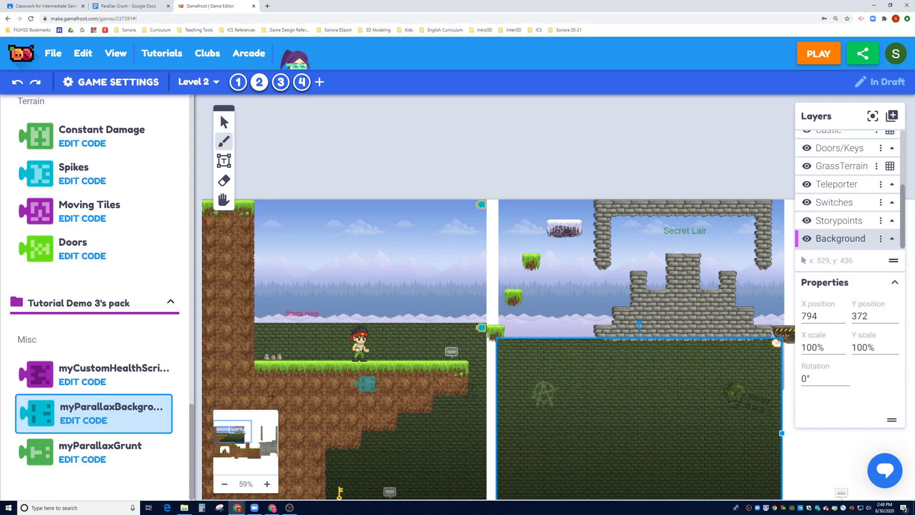
drag(86, 456, 248, 126)
click(224, 123)
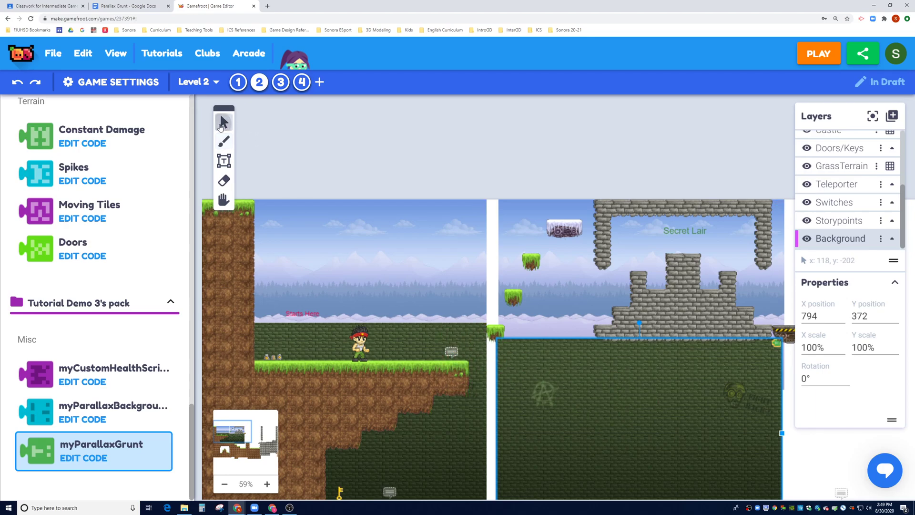
Inspect the gruntTag and myTag properties of the wall and ice backgrounds to see which ones are linked.
click(440, 339)
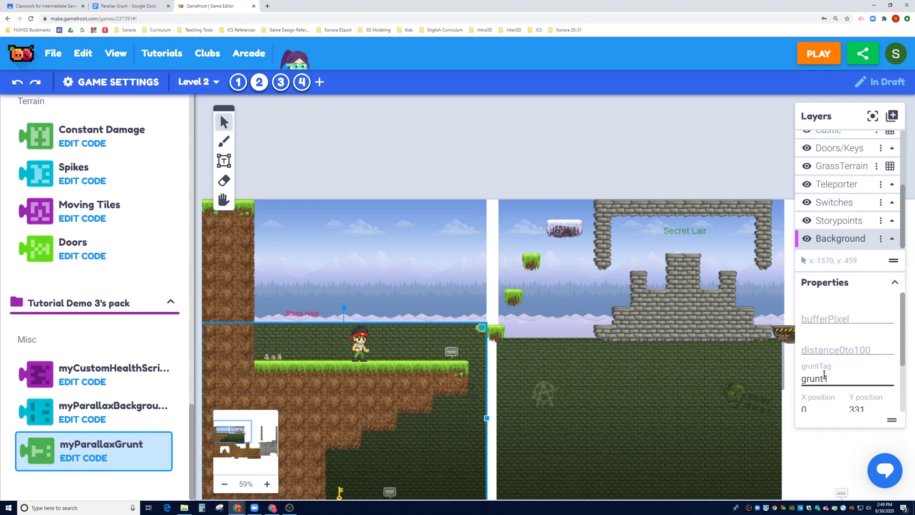
click(718, 389)
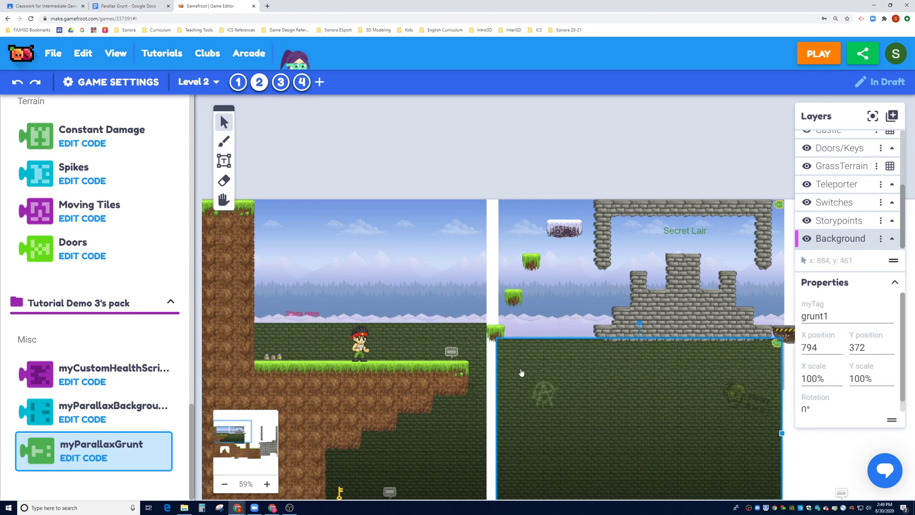
click(413, 339)
click(423, 256)
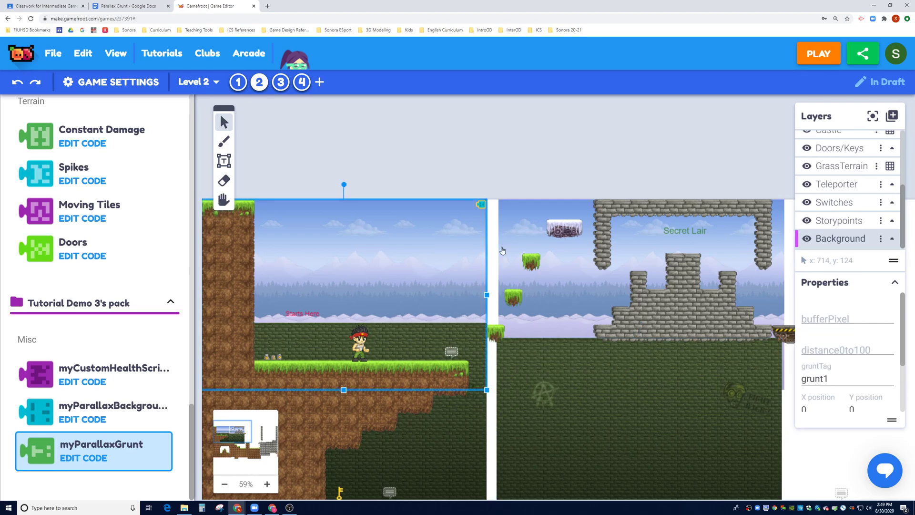
click(548, 252)
click(418, 266)
click(600, 268)
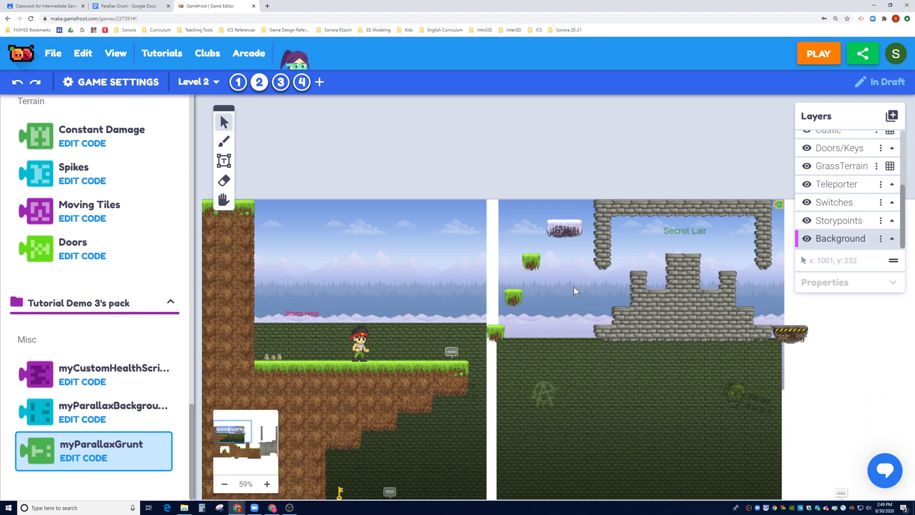
Set the gruntTag of the start area's Wall Background to grunt2.
click(415, 348)
click(837, 378)
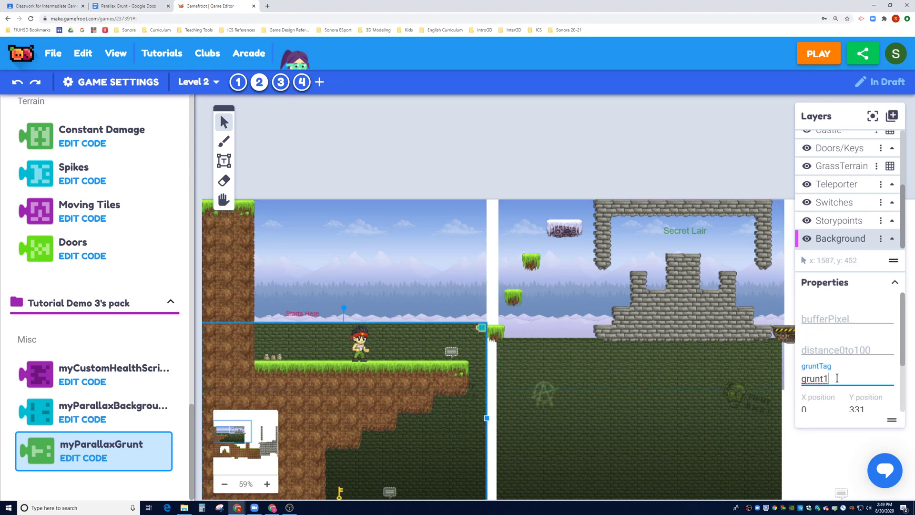
click(608, 401)
click(446, 274)
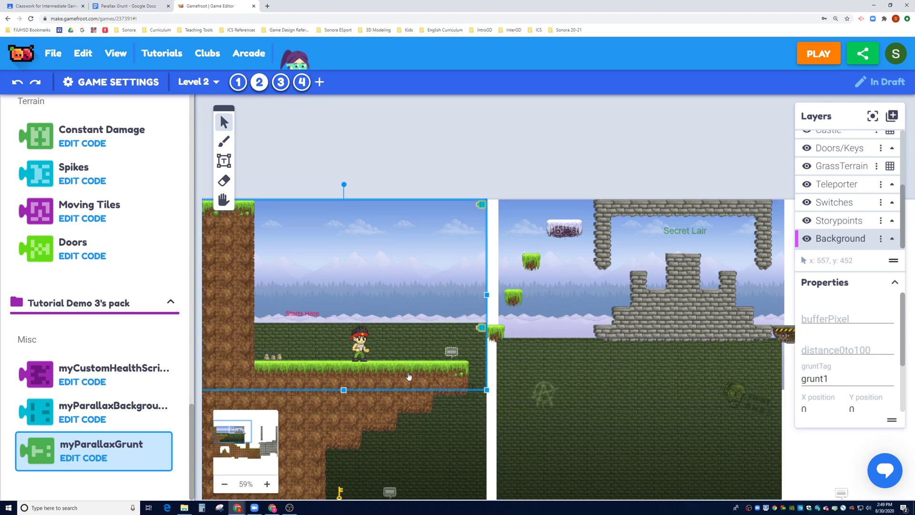
click(437, 439)
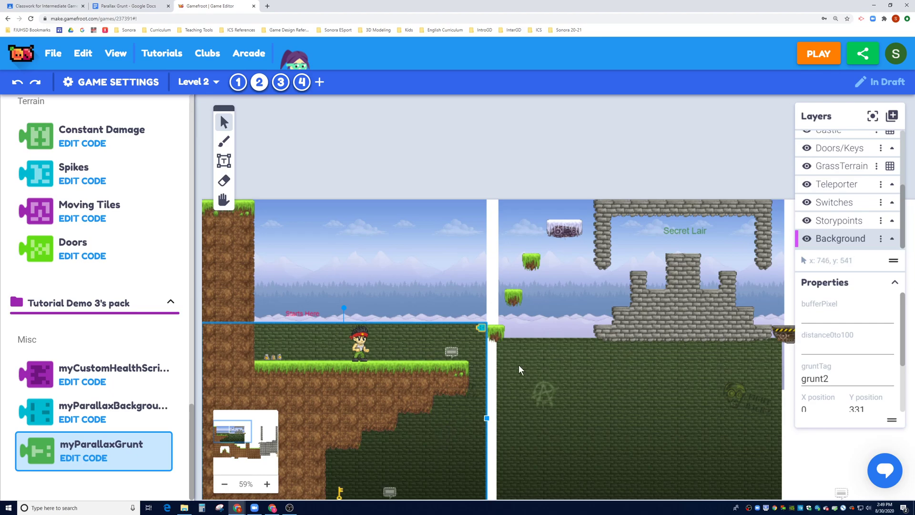
Set the myTag of the Wall Background under the castle to grunt2.
click(565, 314)
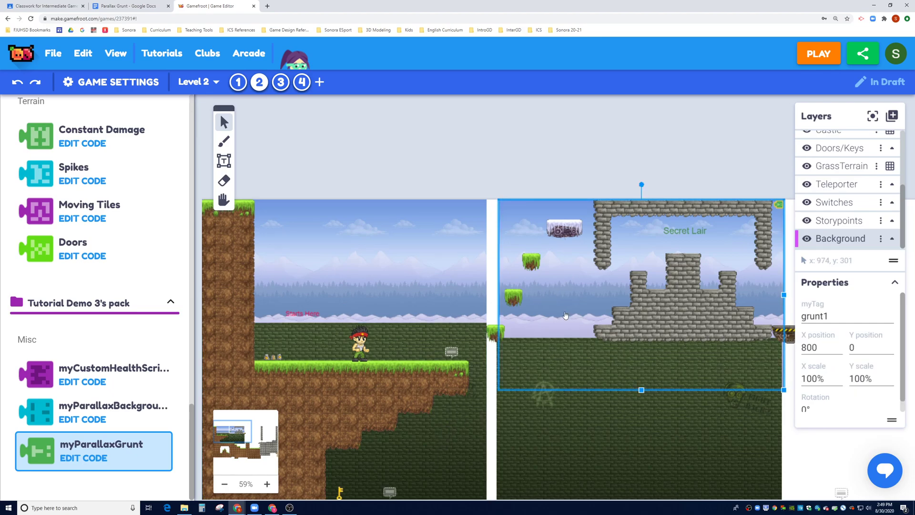
click(607, 419)
click(836, 315)
text(2)
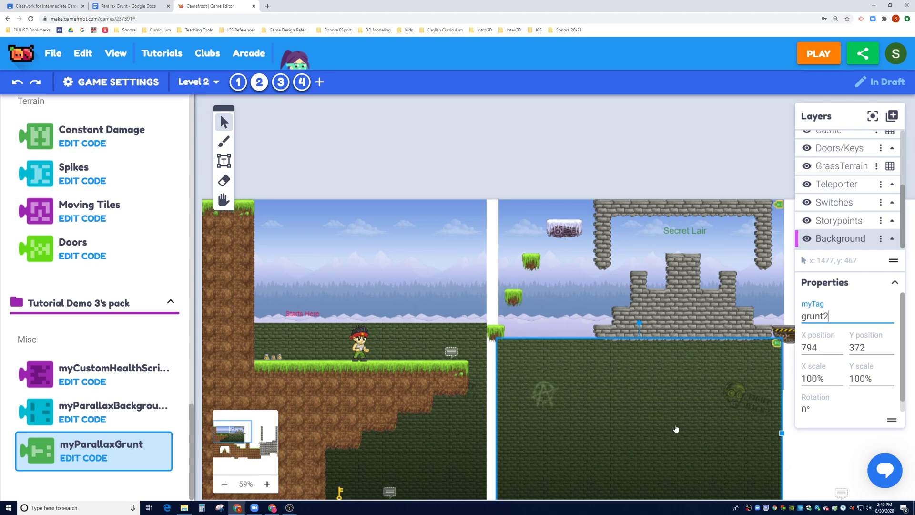
click(410, 151)
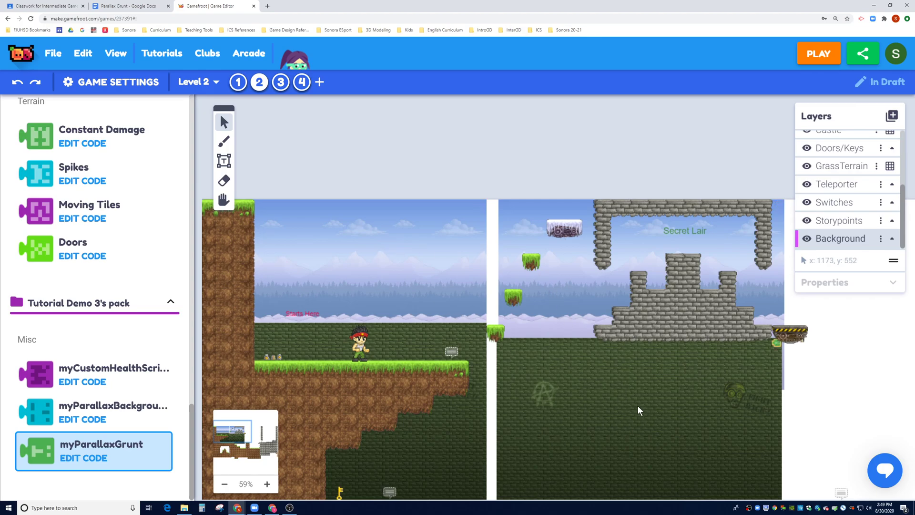
Recheck the tags on both Wall Backgrounds and launch a play-test of the game.
click(443, 437)
click(605, 437)
click(423, 444)
click(604, 427)
click(429, 453)
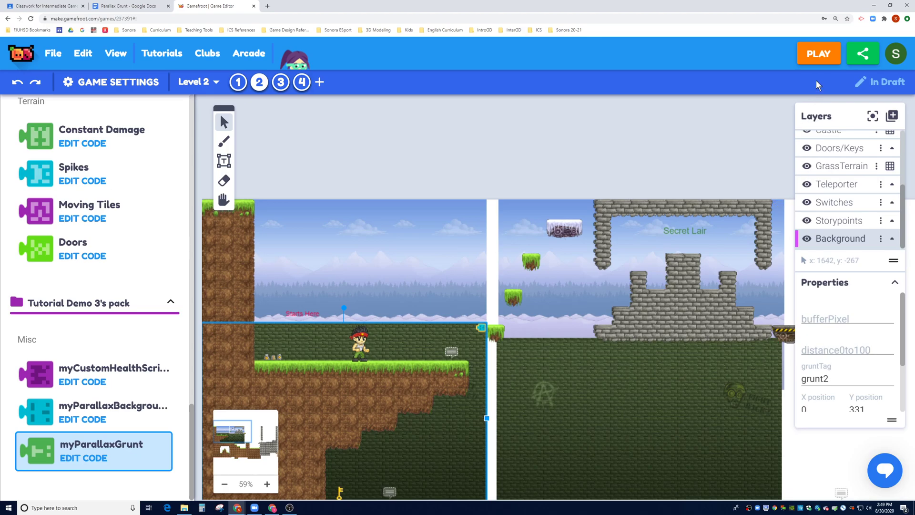
click(818, 53)
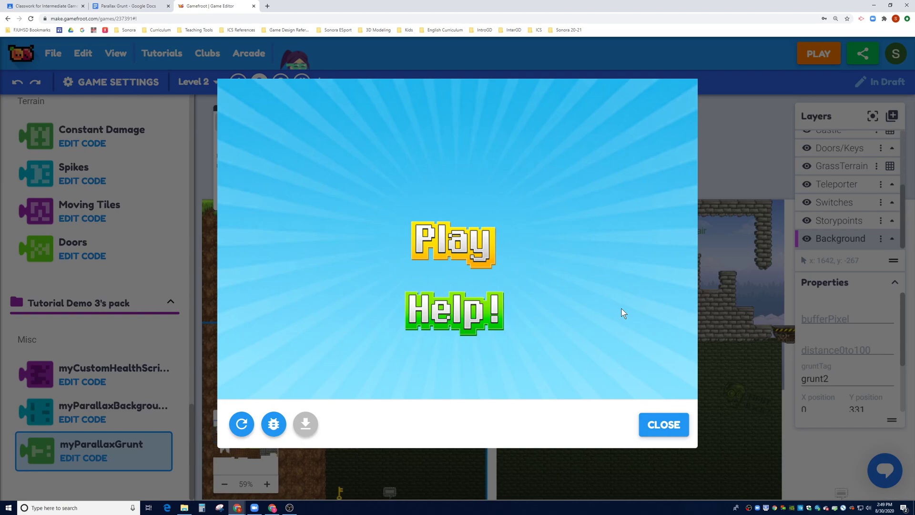
Start the play-test and run the character over the floating grass platforms onto the moving ice platform, checking the backgrounds.
click(443, 249)
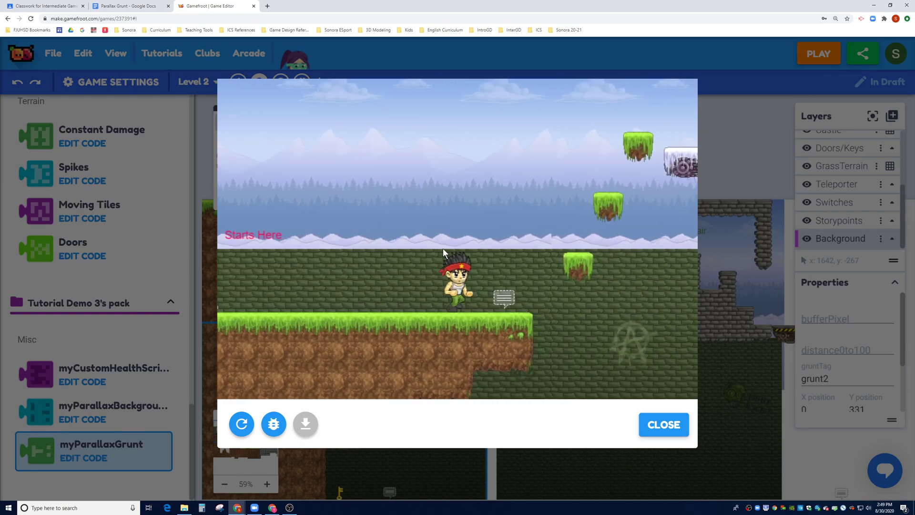
key(Right)
key(Up)
key(Up)
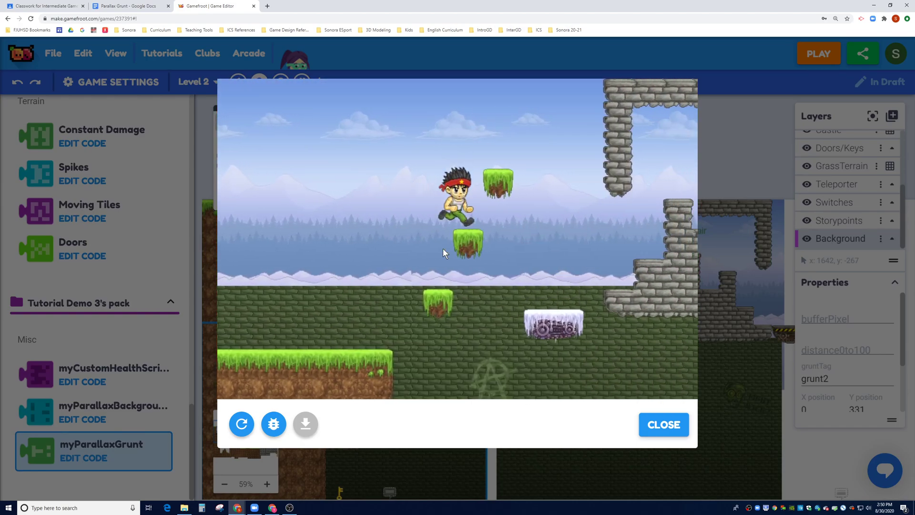
key(Up)
key(Right)
key(Right)
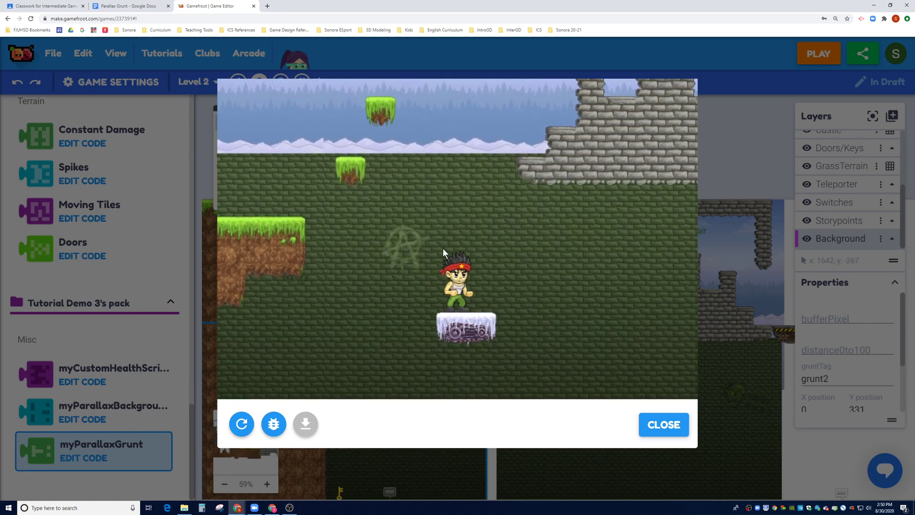
Move the character back and forth on the Secret Lair castle to check the background edges, and end the play-test.
key(Up)
key(Right)
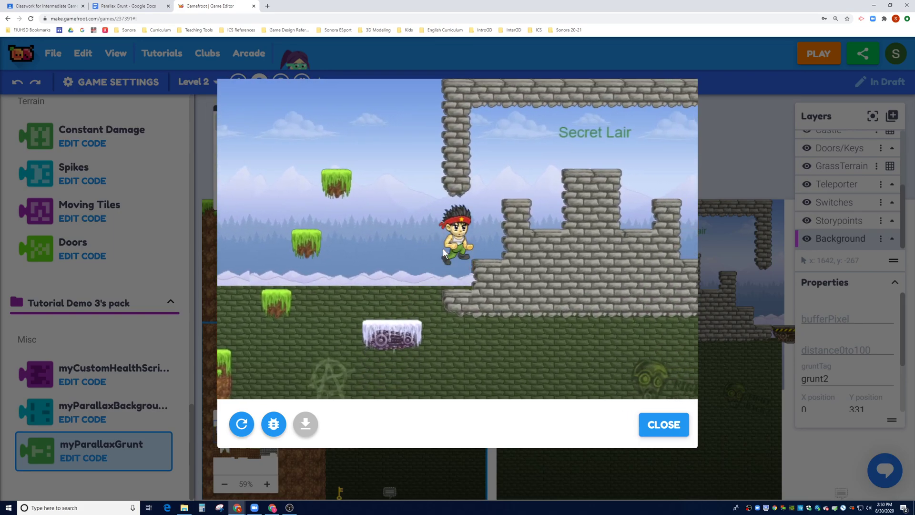
key(Up)
key(Right)
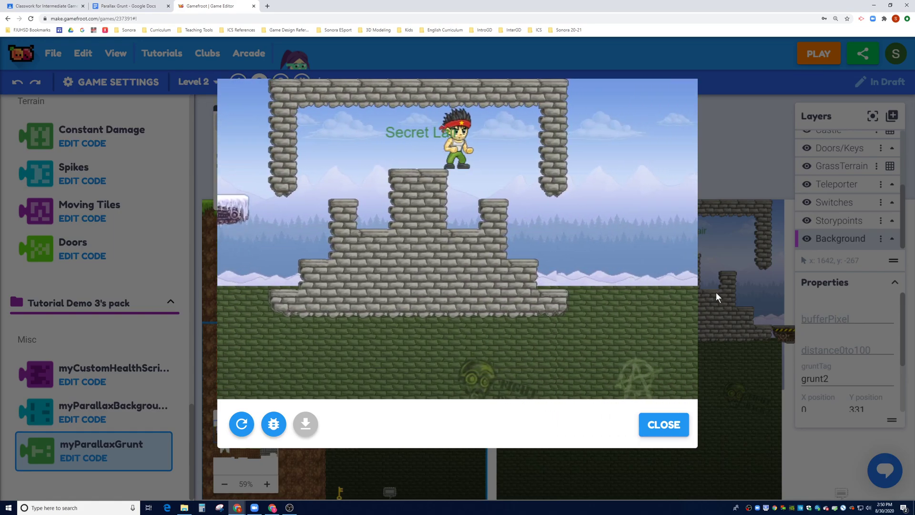
key(Right)
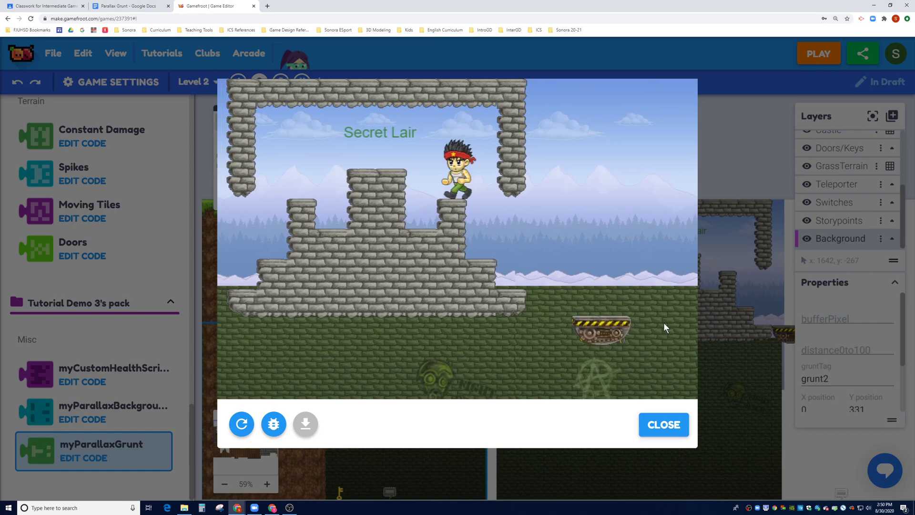
key(Left)
key(Up)
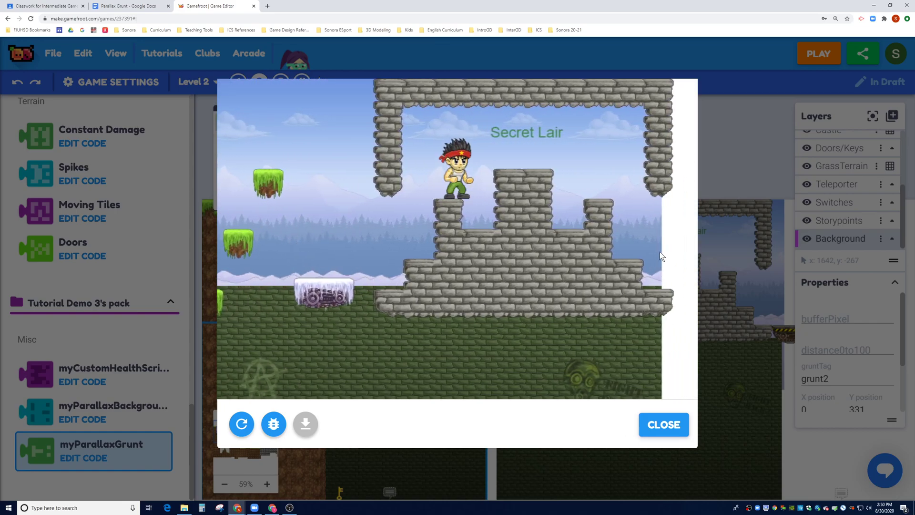
click(664, 424)
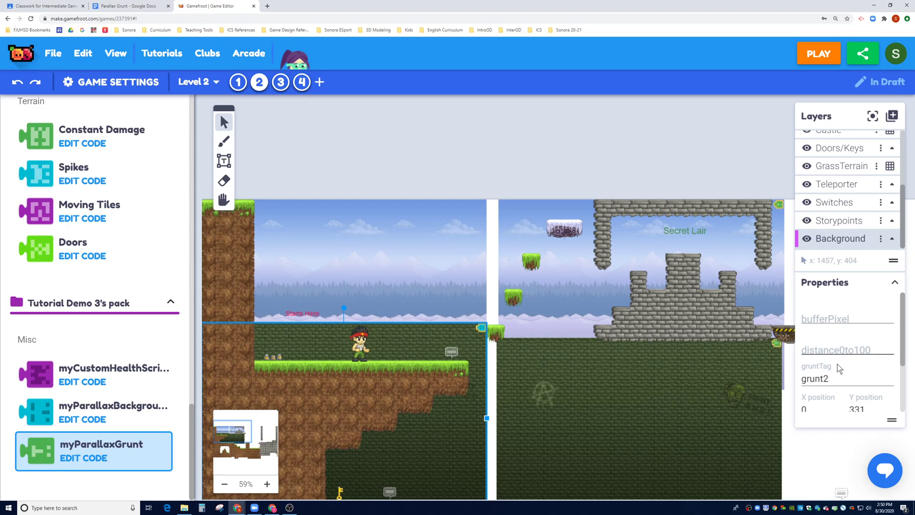
Set the start area's Wall Background to a bufferPixel of 65 and a distance0to100 of 0.
click(819, 318)
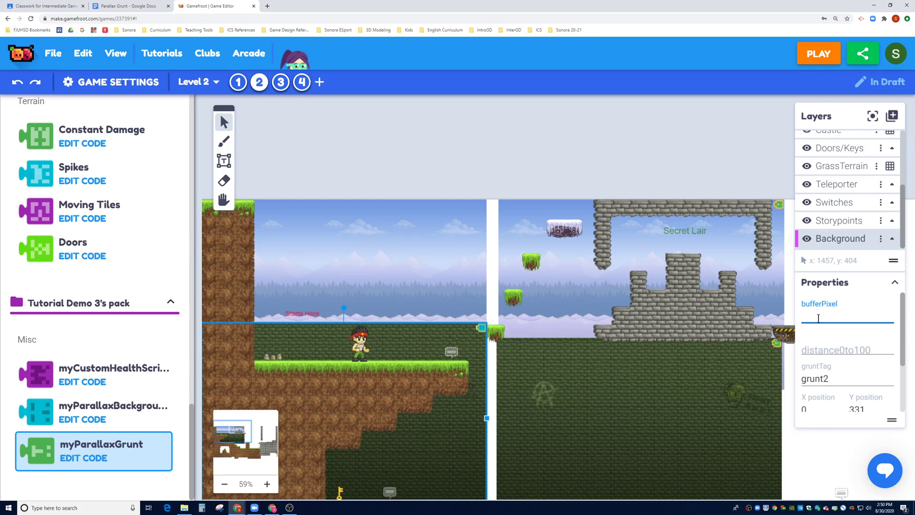
click(815, 350)
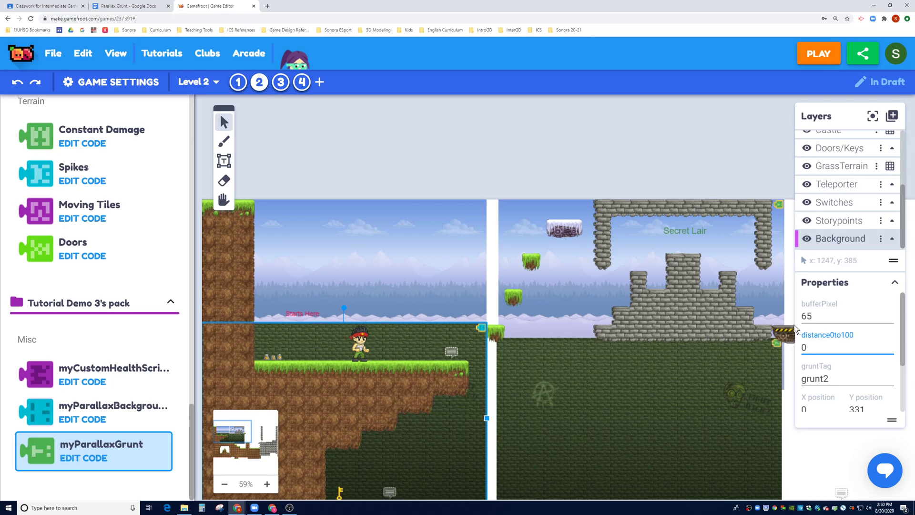
click(817, 314)
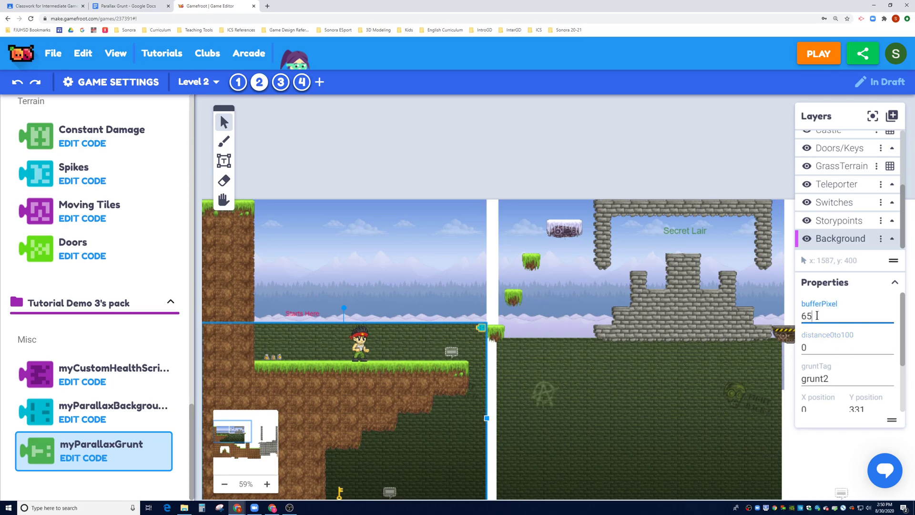
Set the start area's ice background to a bufferPixel of 65 and a distance0to100 of 80.
click(413, 263)
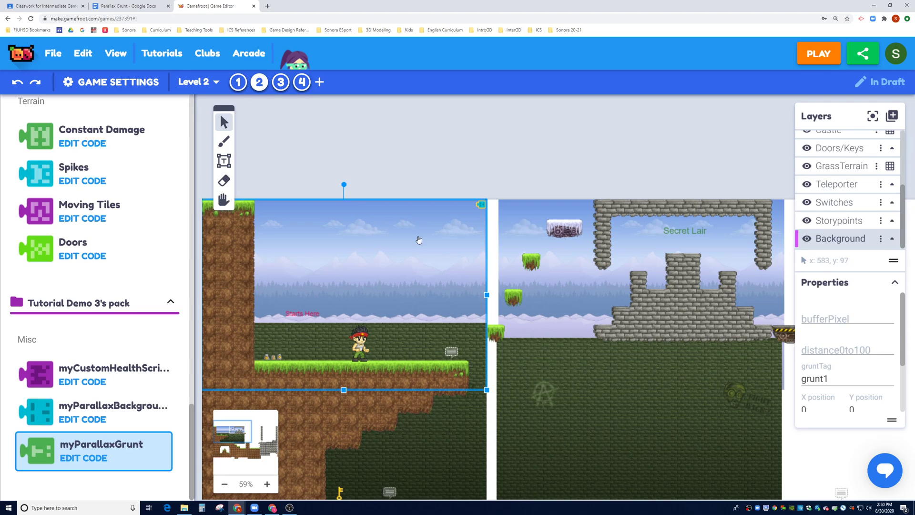
click(831, 316)
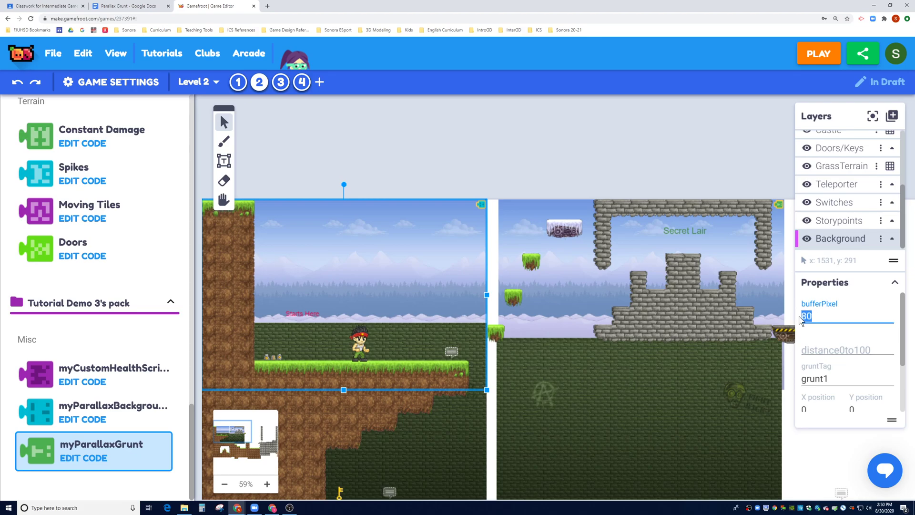
click(820, 343)
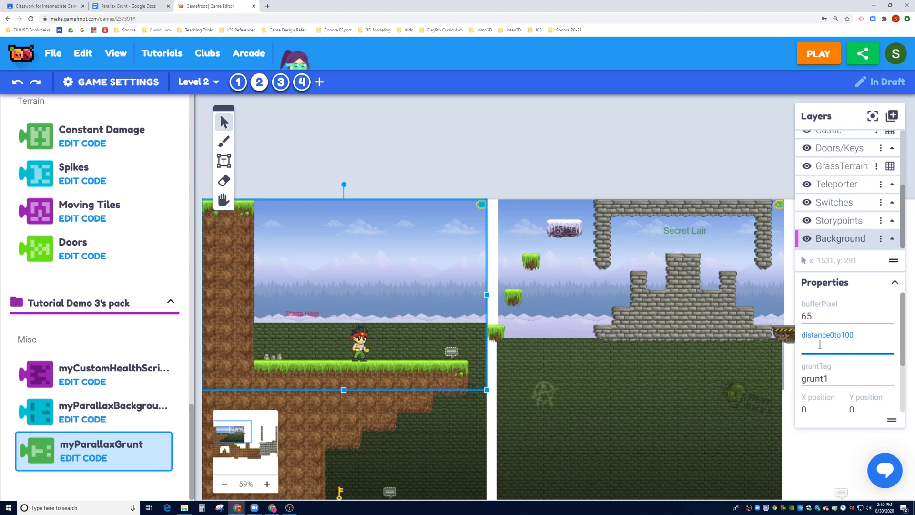
Recheck the parallax properties of the start area's ice and wall backgrounds and start a play-test of the game.
click(401, 342)
click(392, 246)
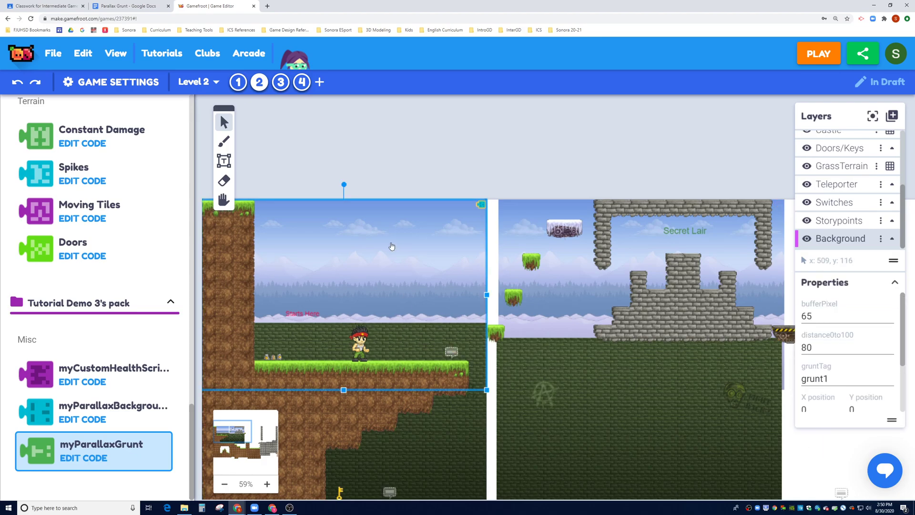
click(477, 409)
click(415, 252)
click(819, 56)
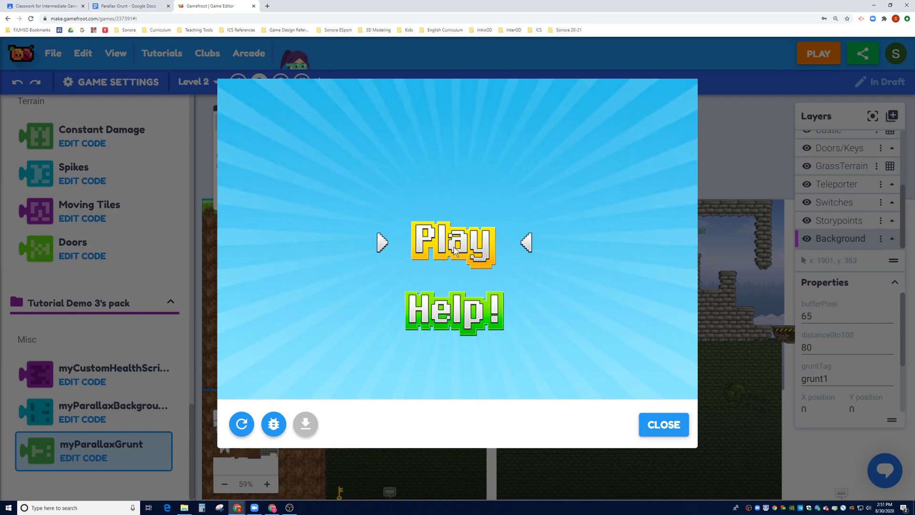
click(454, 246)
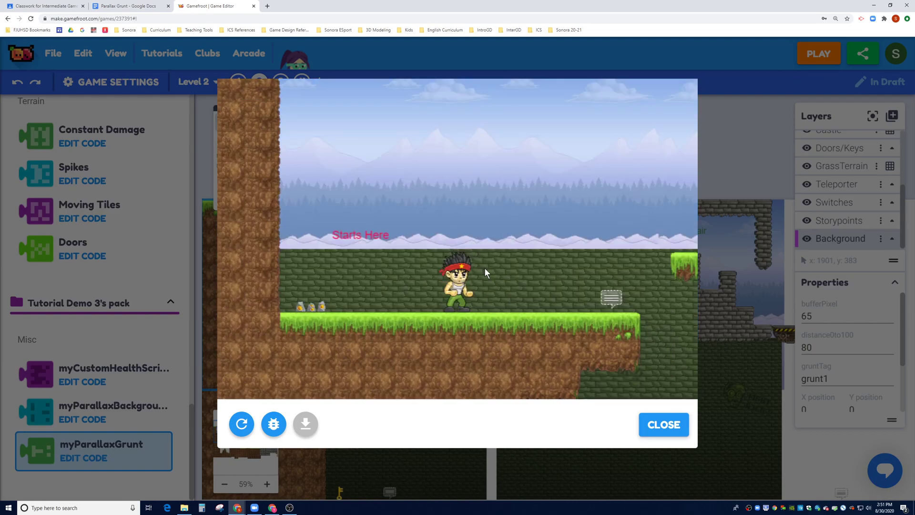
Walk the character back and forth in the start area to compare how the ice and wall backgrounds scroll.
key(Right)
key(Left)
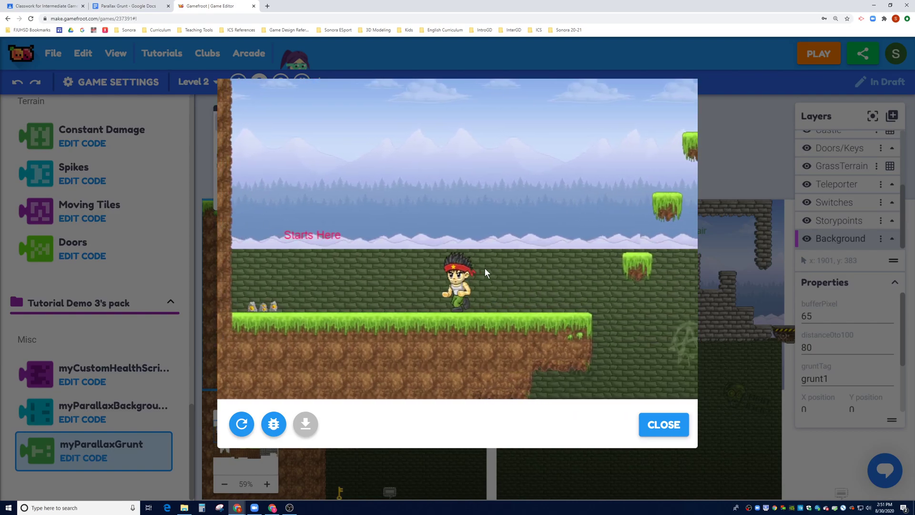
key(Right)
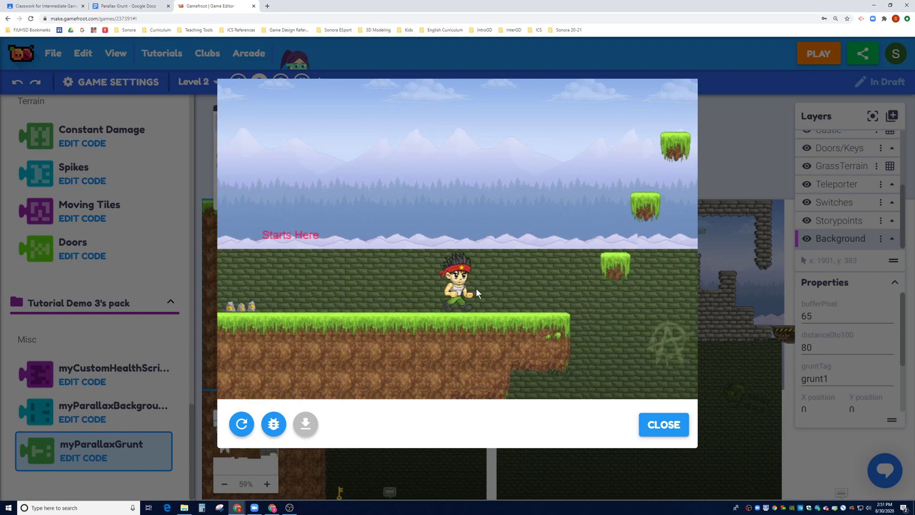
key(Left)
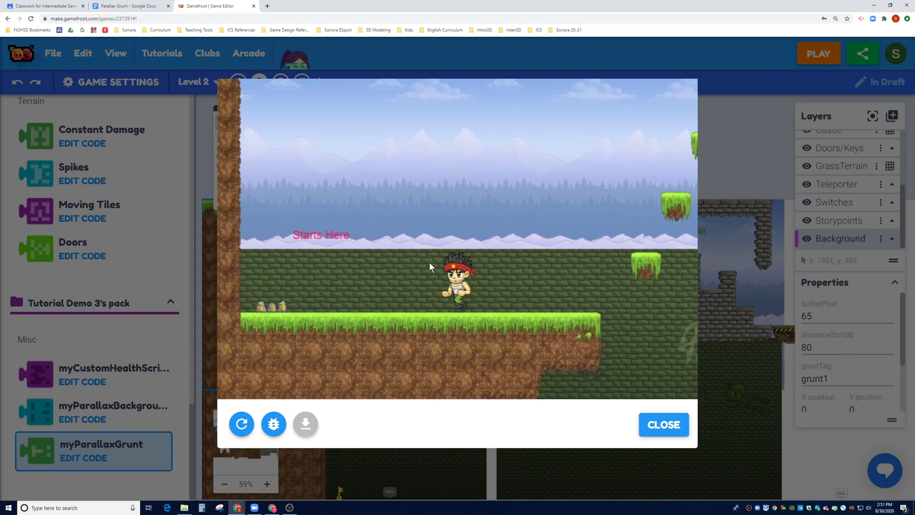
key(Right)
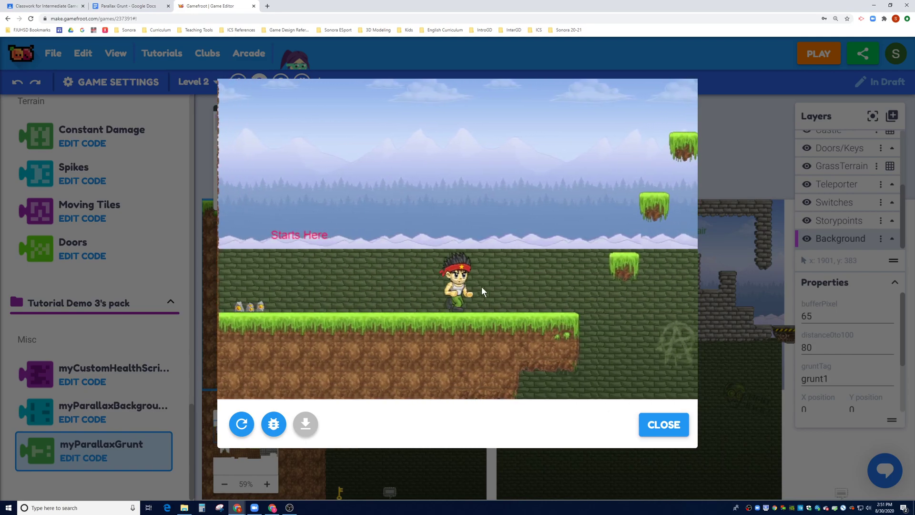
Jump the character across the floating platforms to the Secret Lair castle to check the background transition.
key(Up)
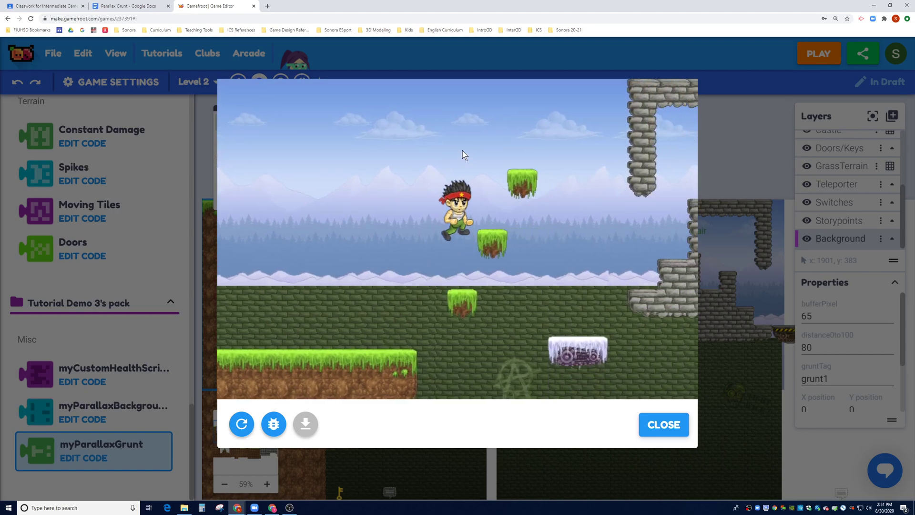
key(Right)
key(Up)
key(Right)
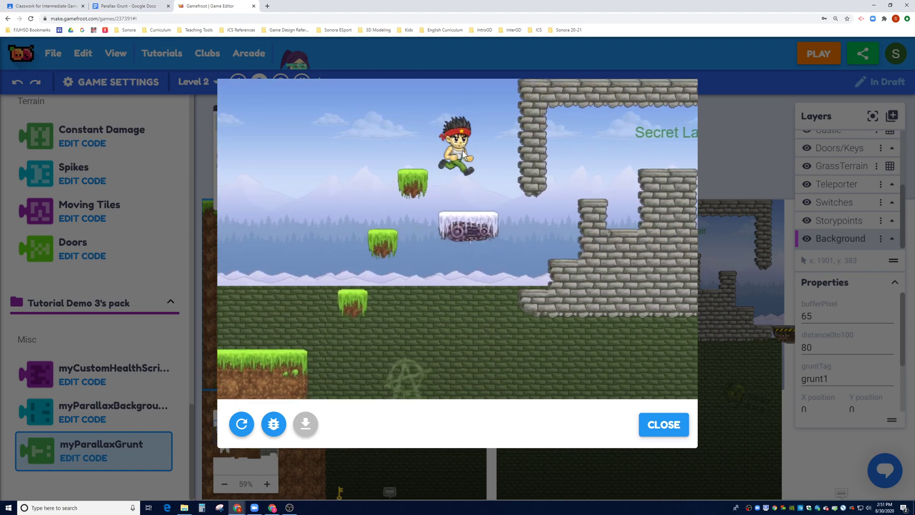
key(Right)
key(Up)
key(Right)
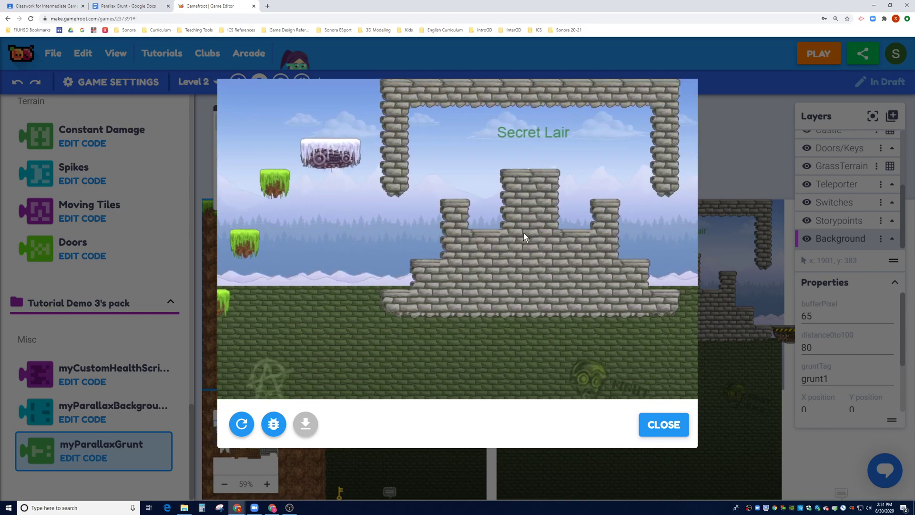
Run the character back and forth above the castle to examine the background seams on both sides.
key(Left)
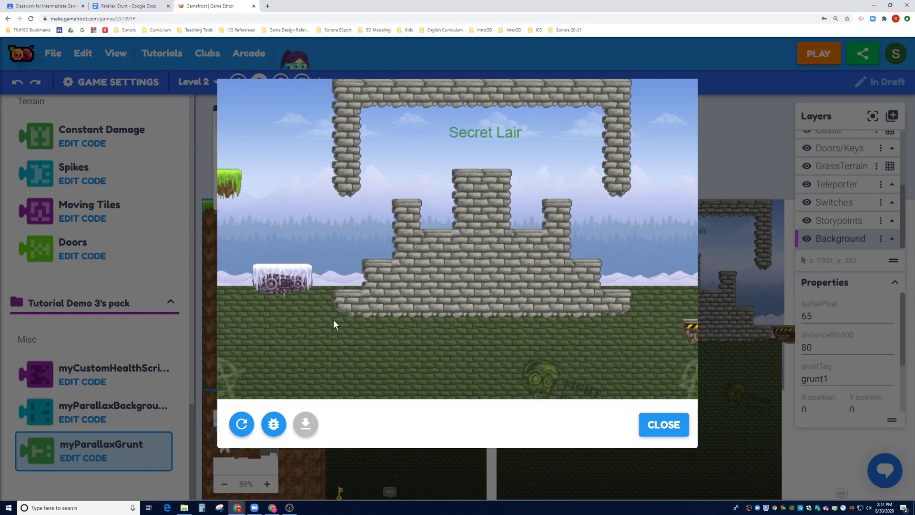
key(Right)
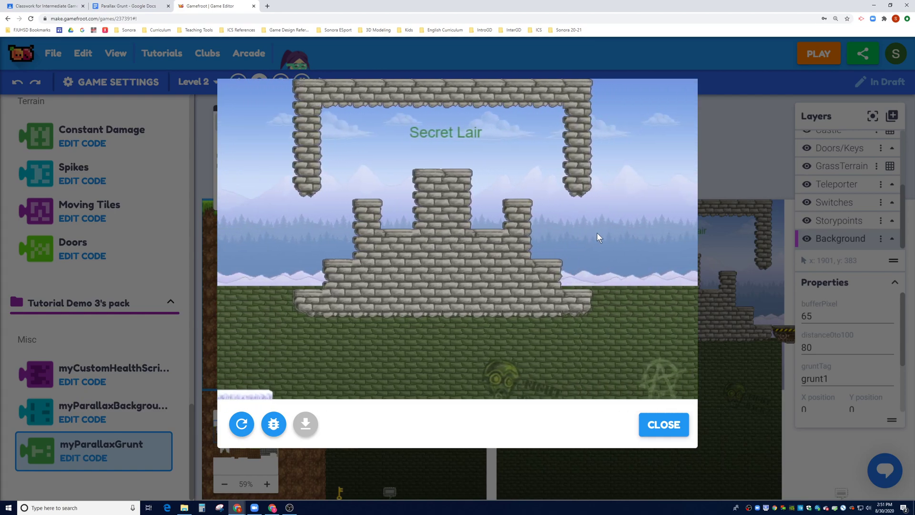
key(Left)
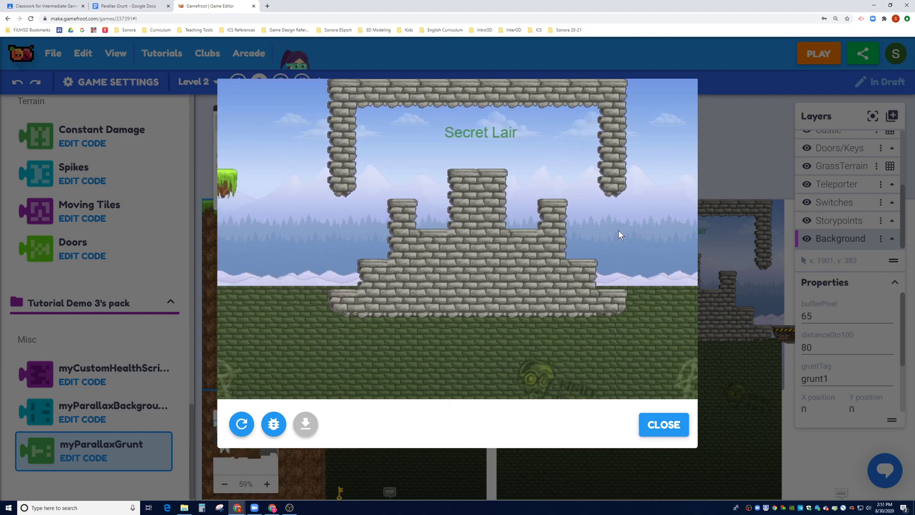
key(Right)
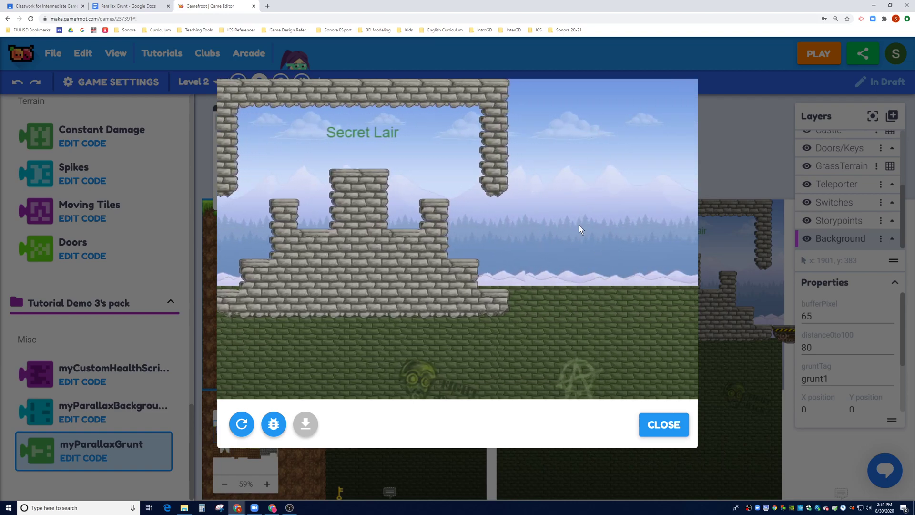
key(Left)
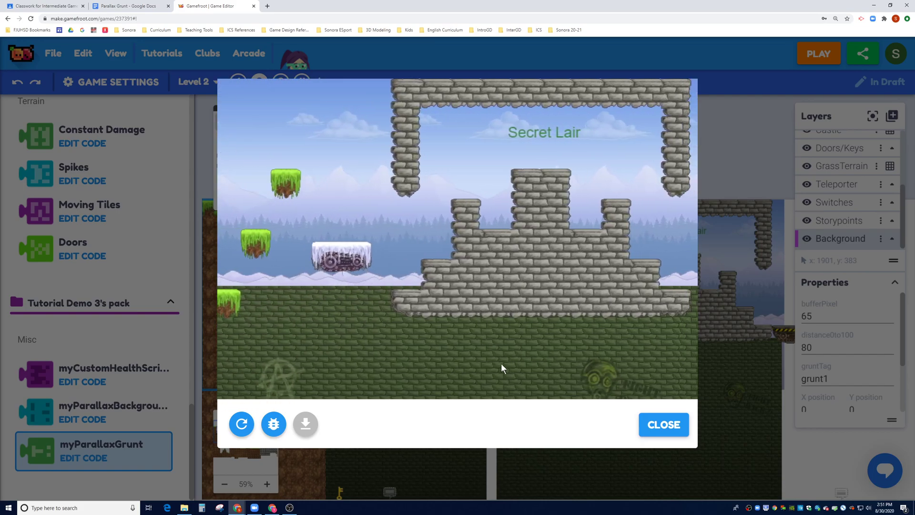
key(Right)
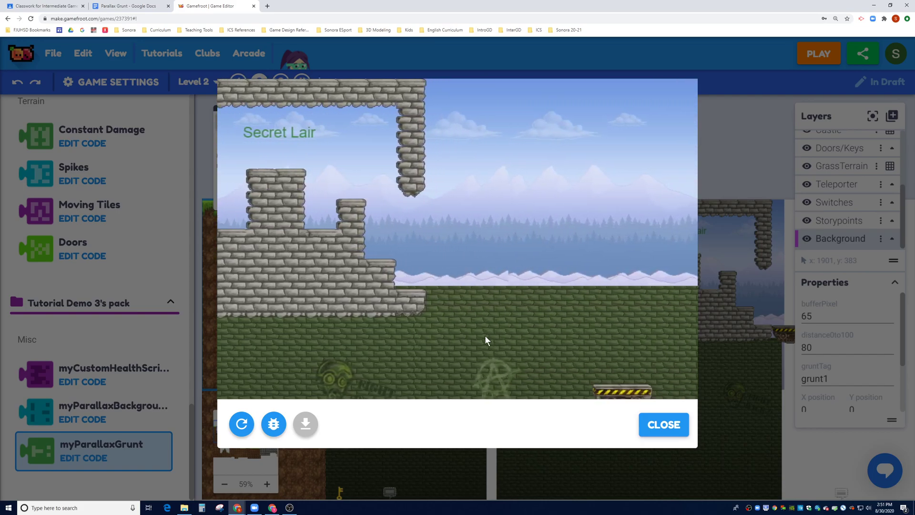
Take the character across the striped moving platform to the wooden door and examine the wall background's lower edge.
key(Right)
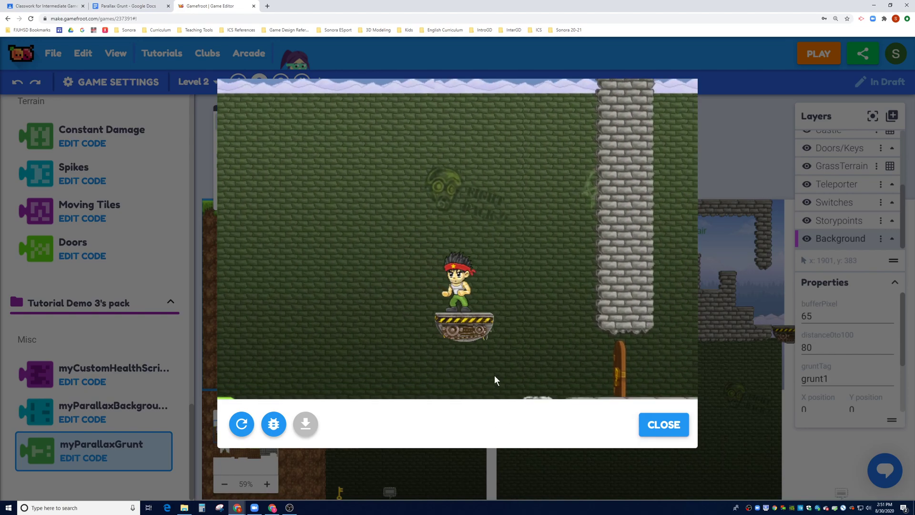
key(Up)
key(Right)
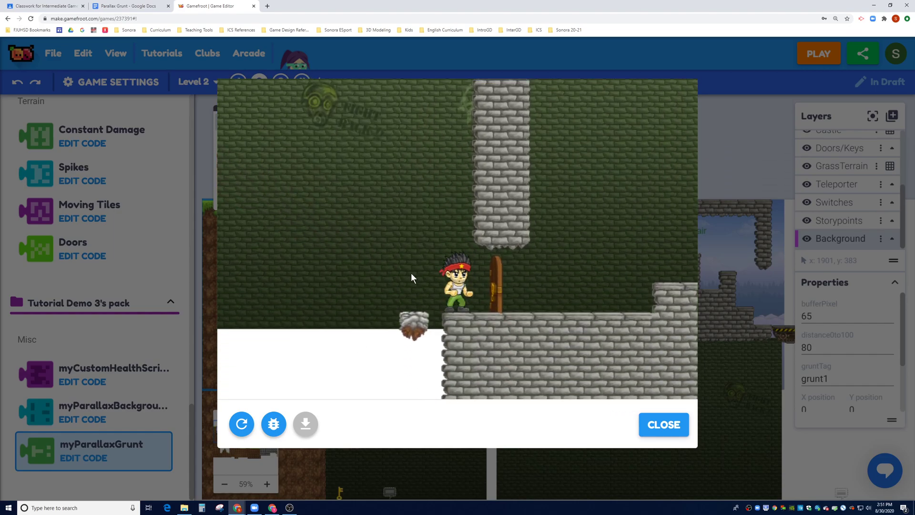
key(Left)
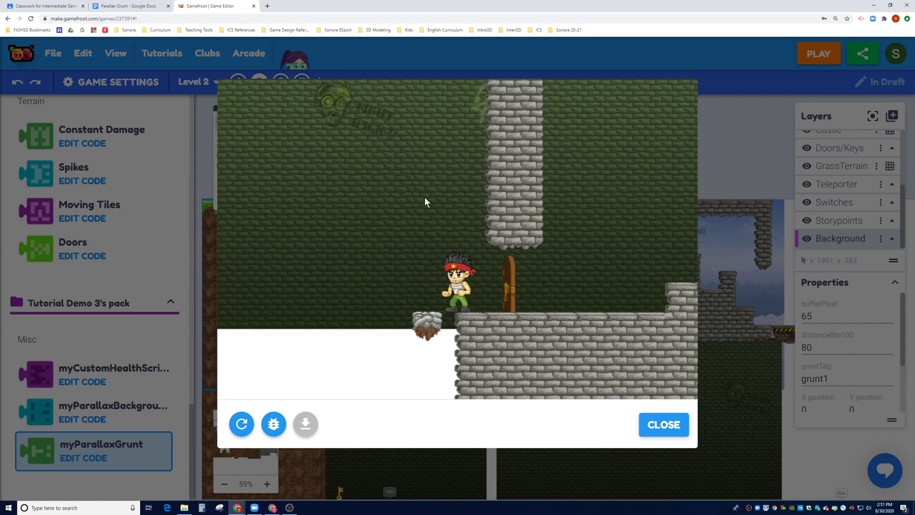
End the play-test and save the game.
click(664, 424)
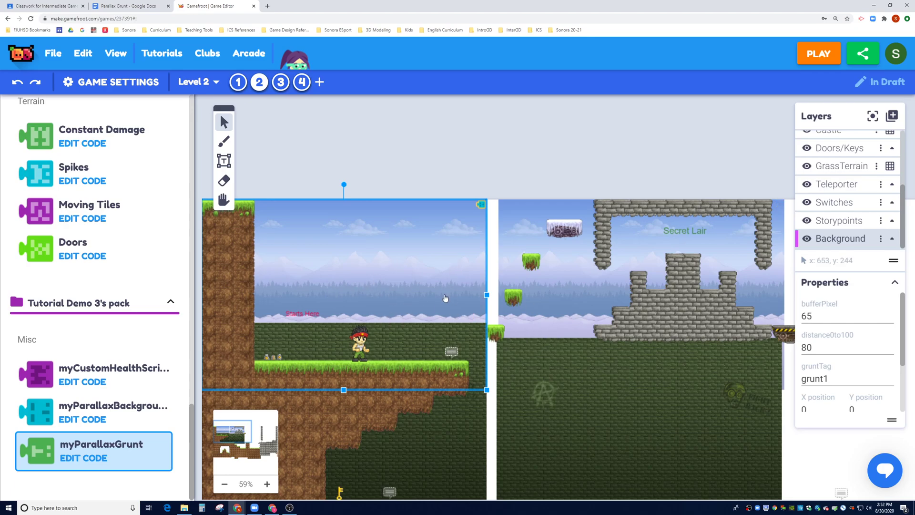
click(64, 52)
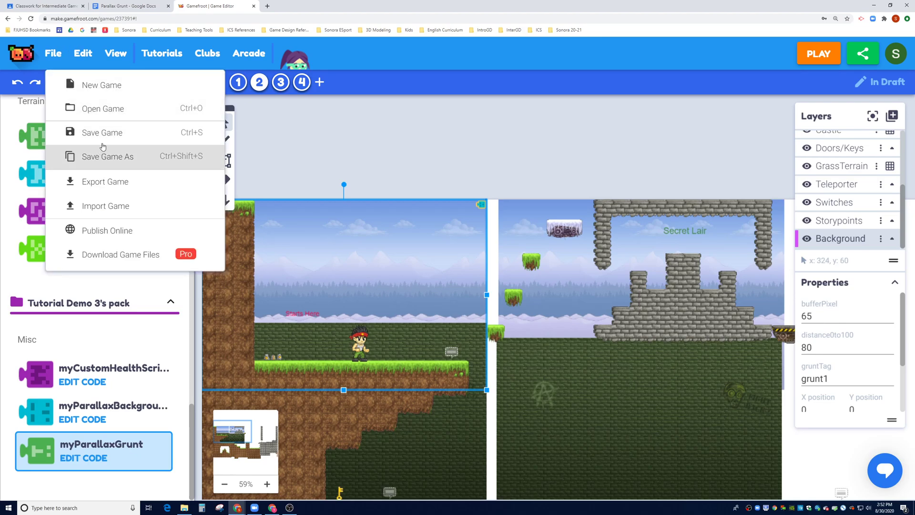
click(112, 133)
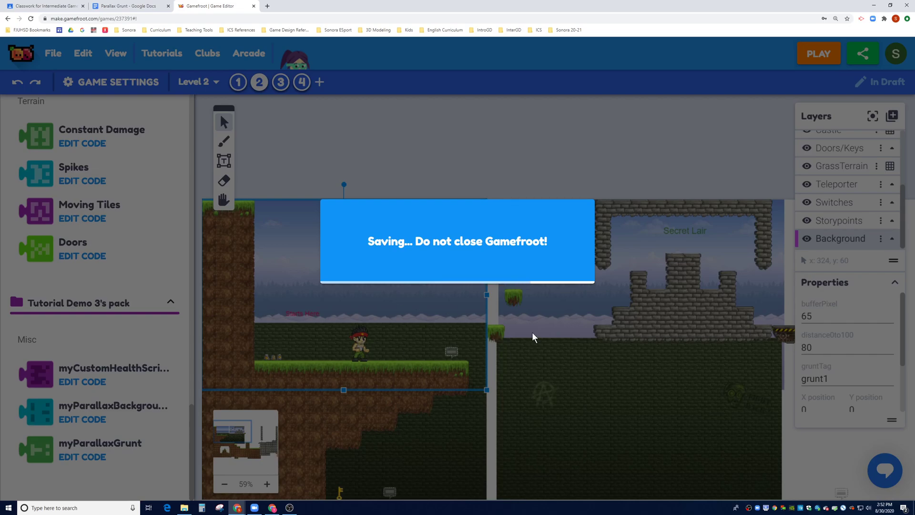